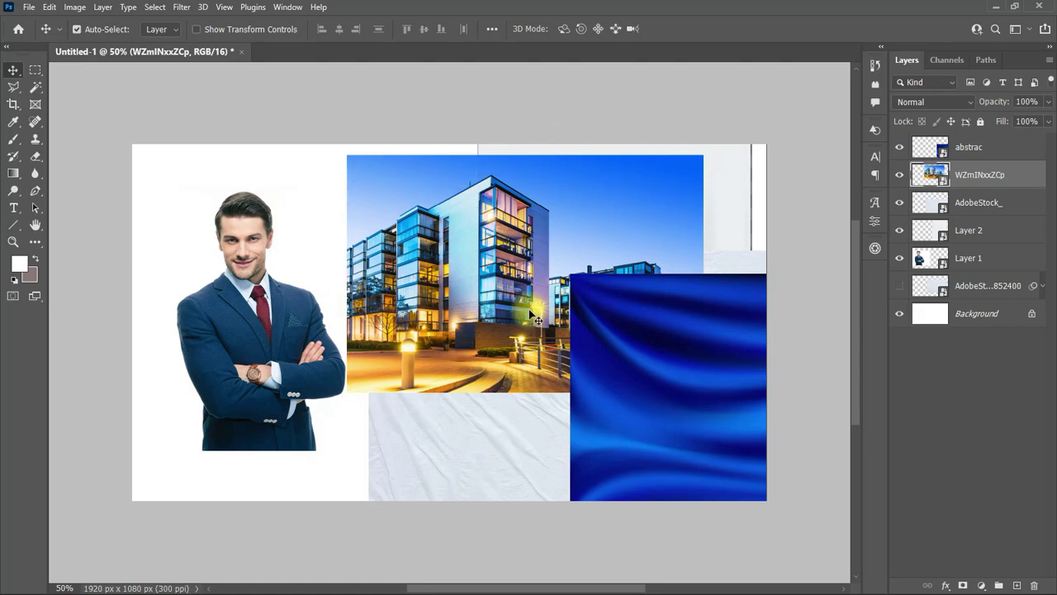
Step: Start a new 1080 × 1080 px document from the preset and name it 'Chruch Poster'
left_click(29, 7)
left_click(37, 25)
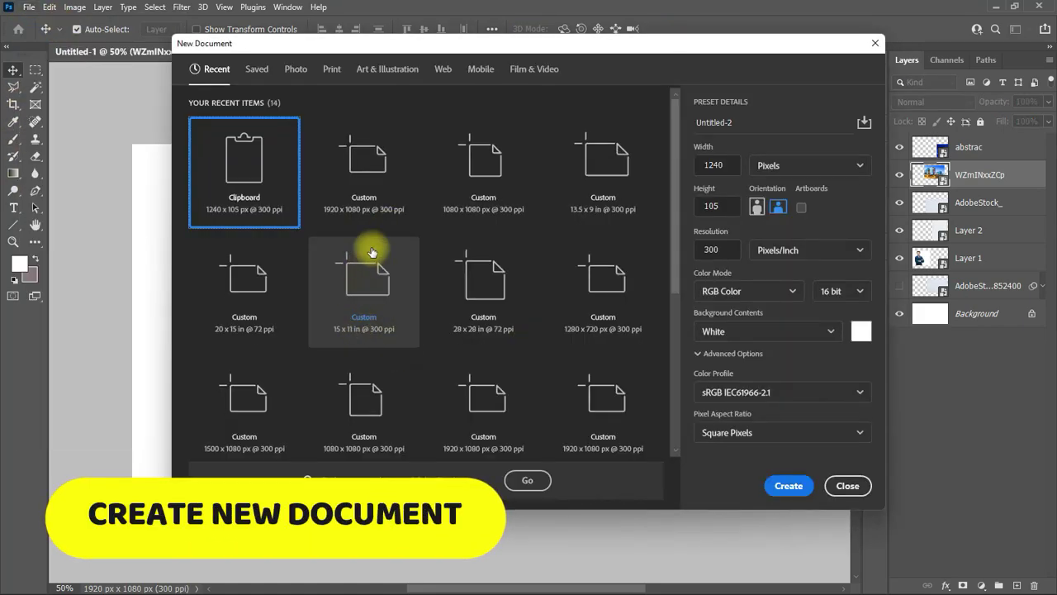
left_click(512, 169)
left_click_drag(746, 122, 693, 124)
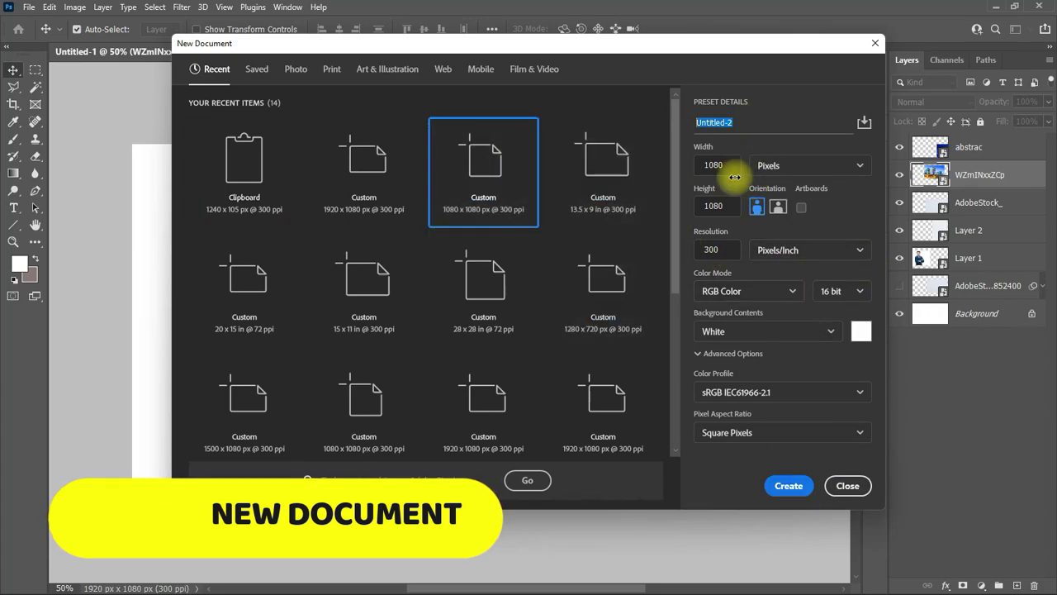
type("Chruch Fly")
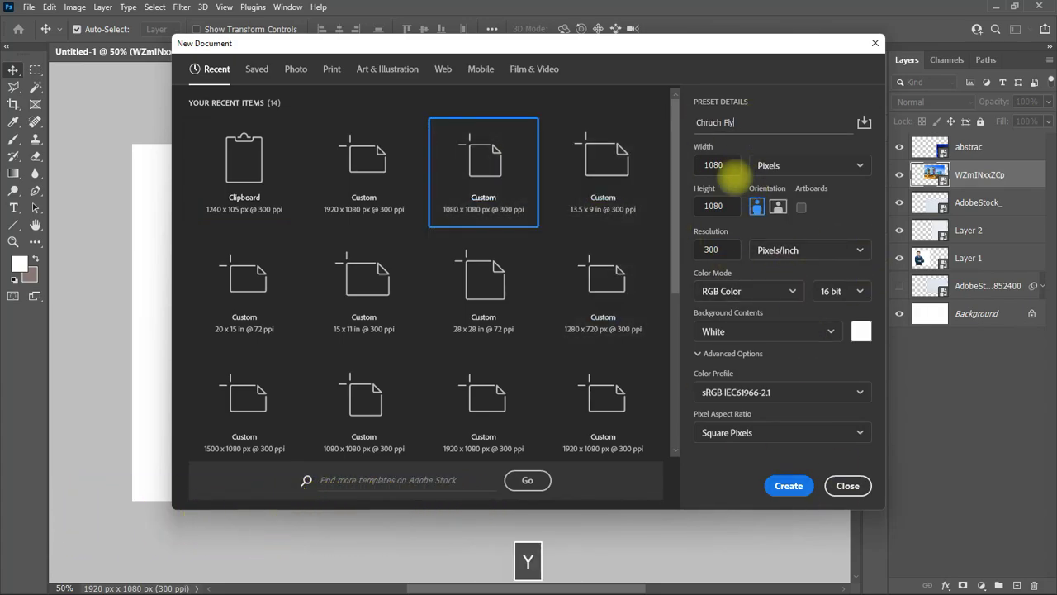
key("BackSpace")
key("BackSpace")
key("BackSpace")
key("BackSpace")
type("Pos")
Step: Create the document, then bring in the blue cloth, rotated about 82° across the lower page
left_click(789, 485)
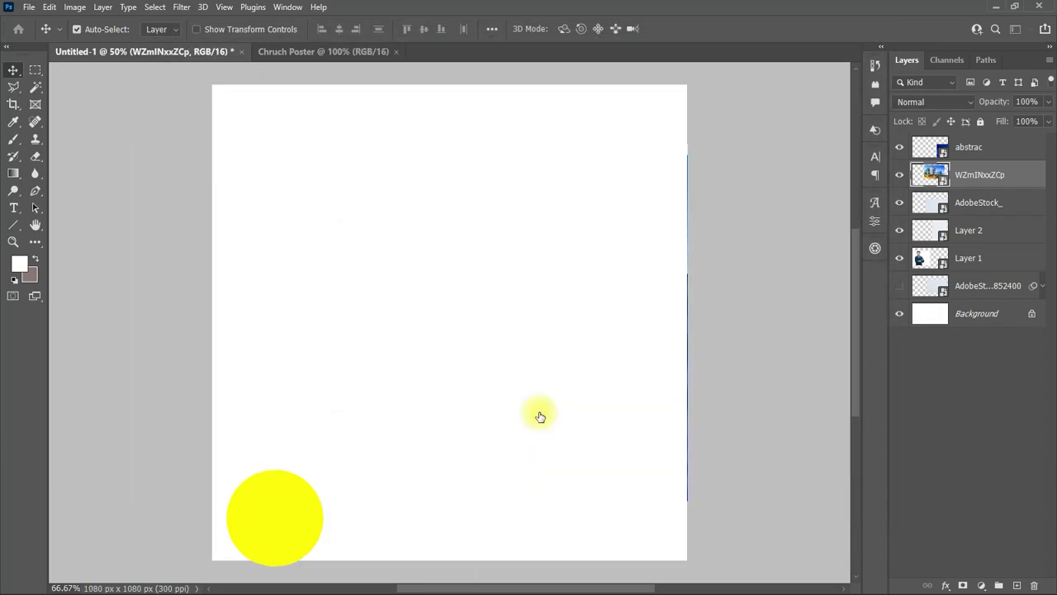
left_click(189, 52)
left_click_drag(633, 349, 430, 359)
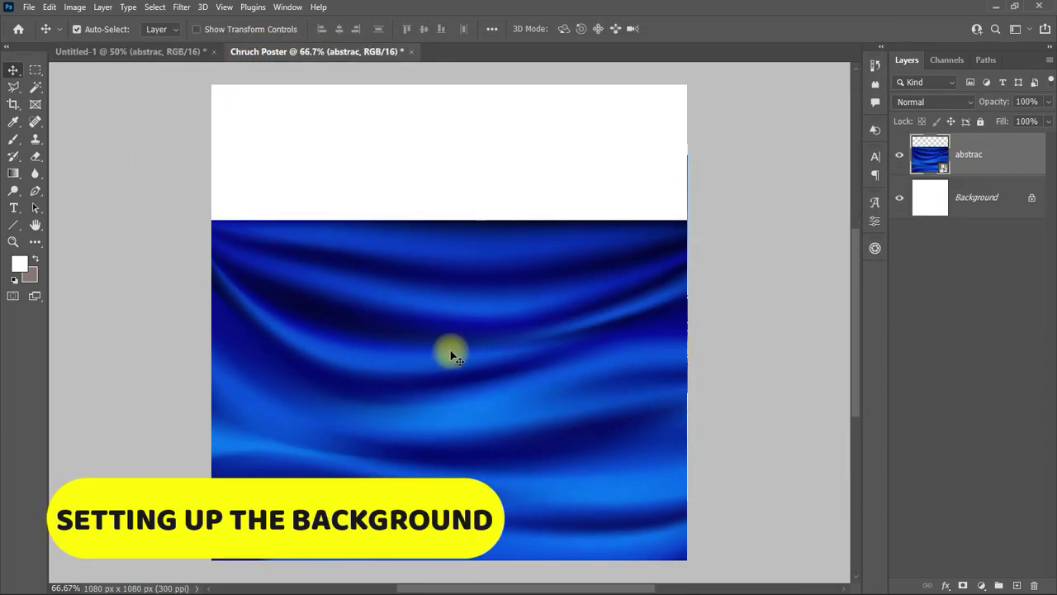
key("ctrl+t")
left_click_drag(696, 209, 477, 460)
left_click_drag(762, 347, 543, 413)
key("Return")
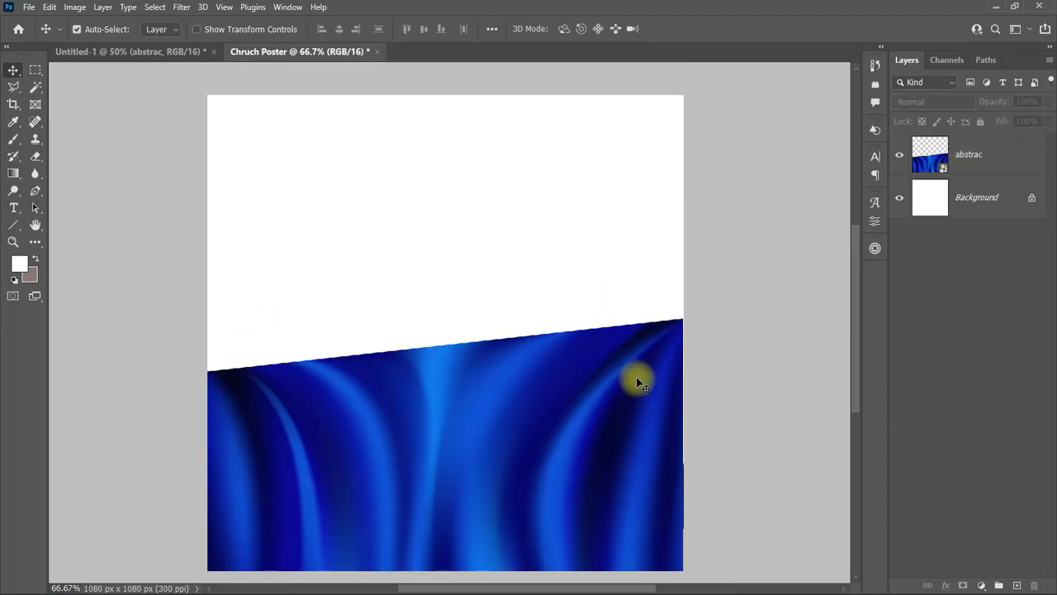
Step: Add the crumpled paper texture and the building photo at the top of Chruch Poster
left_click(573, 236)
key("ctrl+Tab")
left_click_drag(476, 373, 422, 268)
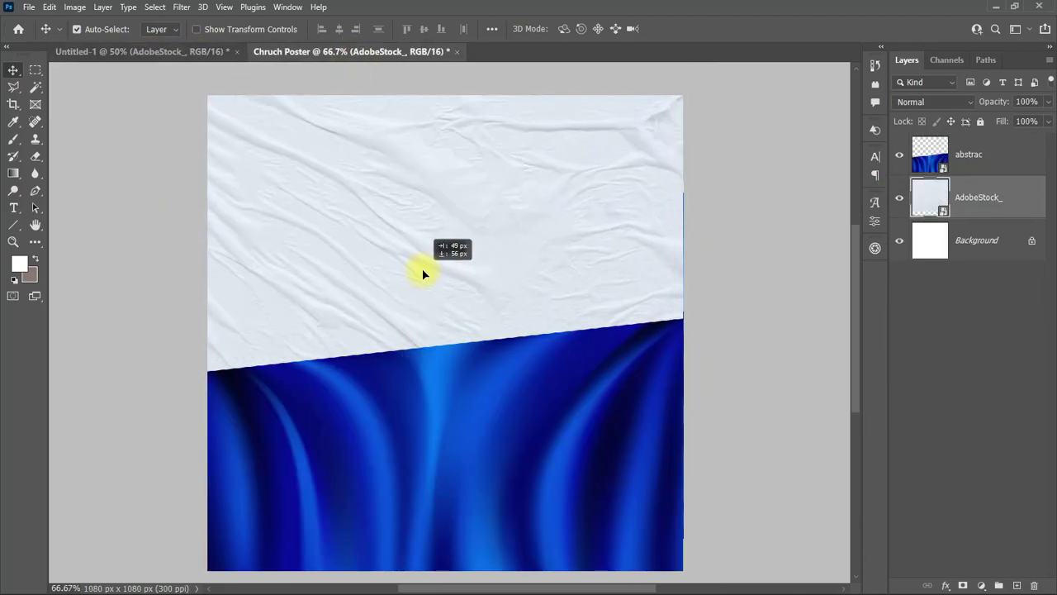
key("ctrl+Tab")
left_click_drag(677, 347, 463, 191)
scroll(545, 238, "up", 1)
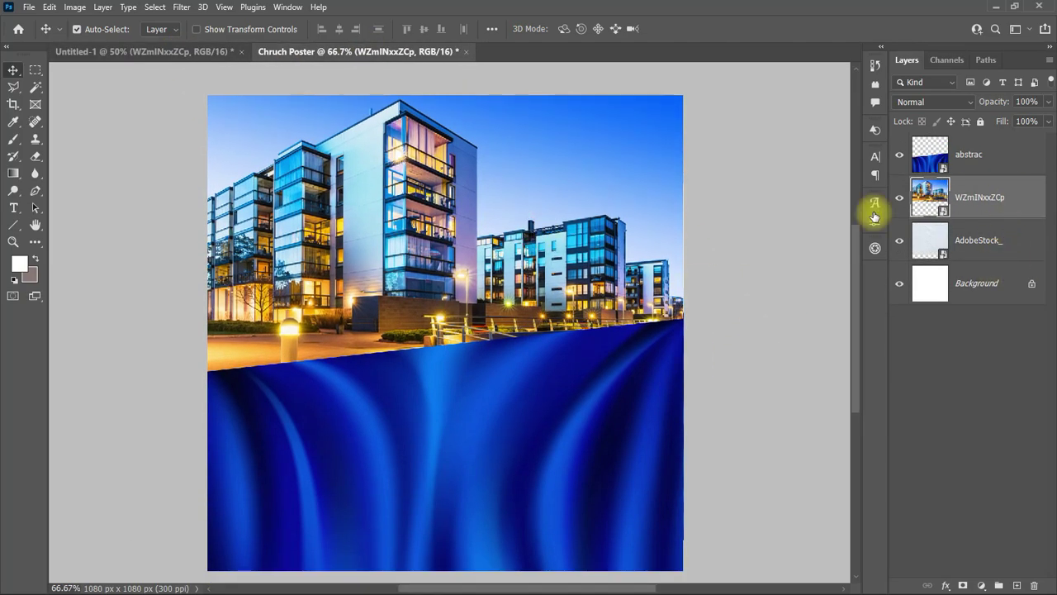
Step: Add a Black & White adjustment with the reds brightened to 154
left_click(74, 7)
left_click(814, 215)
left_click(980, 585)
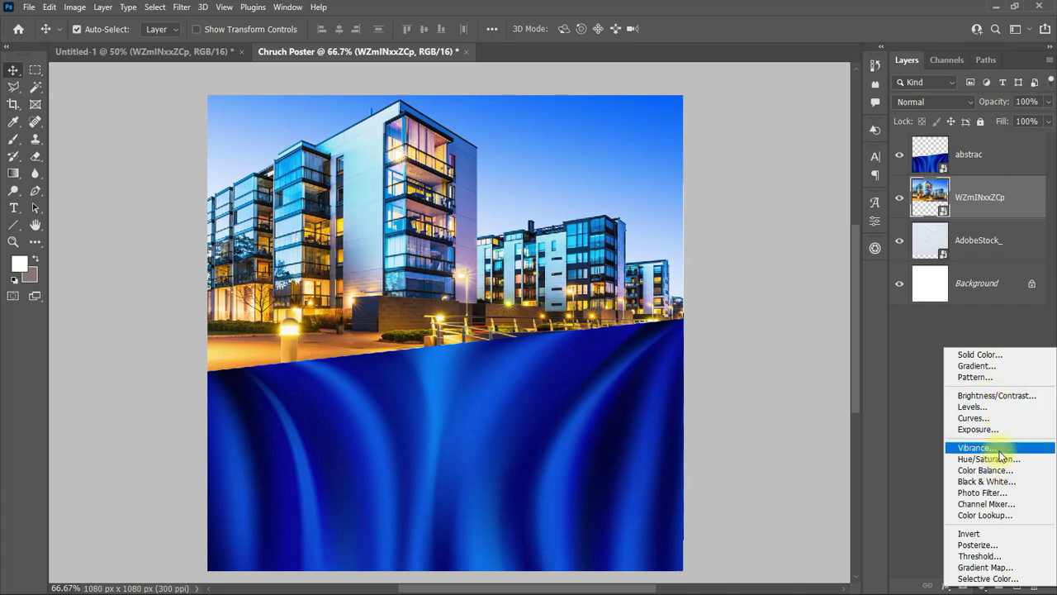
left_click(986, 481)
mouse_move(765, 323)
left_mouse_down()
mouse_move(701, 328)
mouse_move(778, 322)
left_mouse_up()
left_click_drag(759, 295, 796, 309)
left_click_drag(843, 194, 848, 191)
left_click(854, 187)
left_click(933, 101)
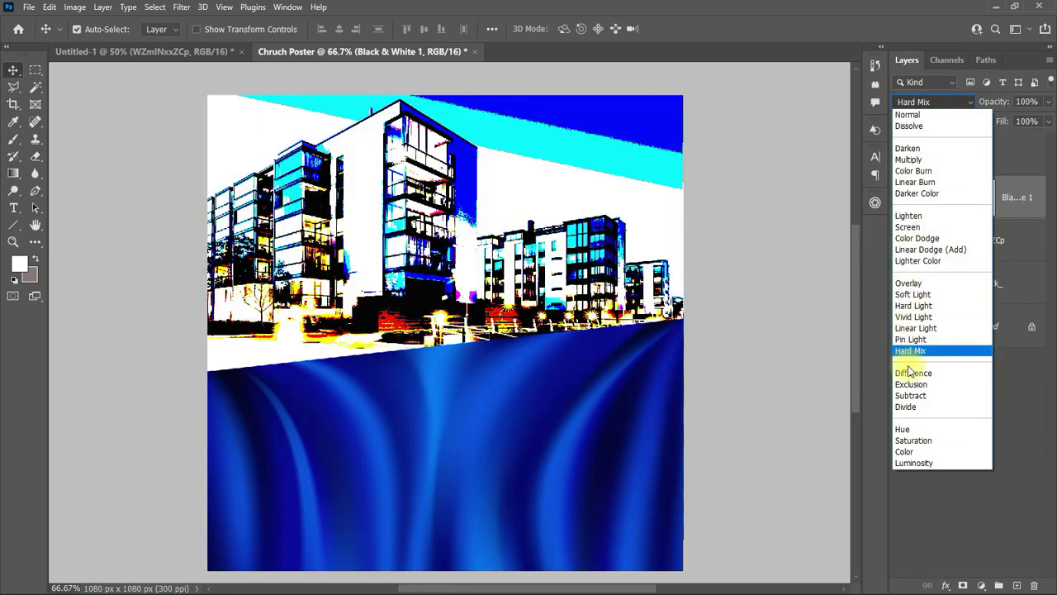
left_click(762, 250)
Step: Merge the building photo and adjustment into a smart object set to Linear Burn at 13% opacity
right_click(991, 198)
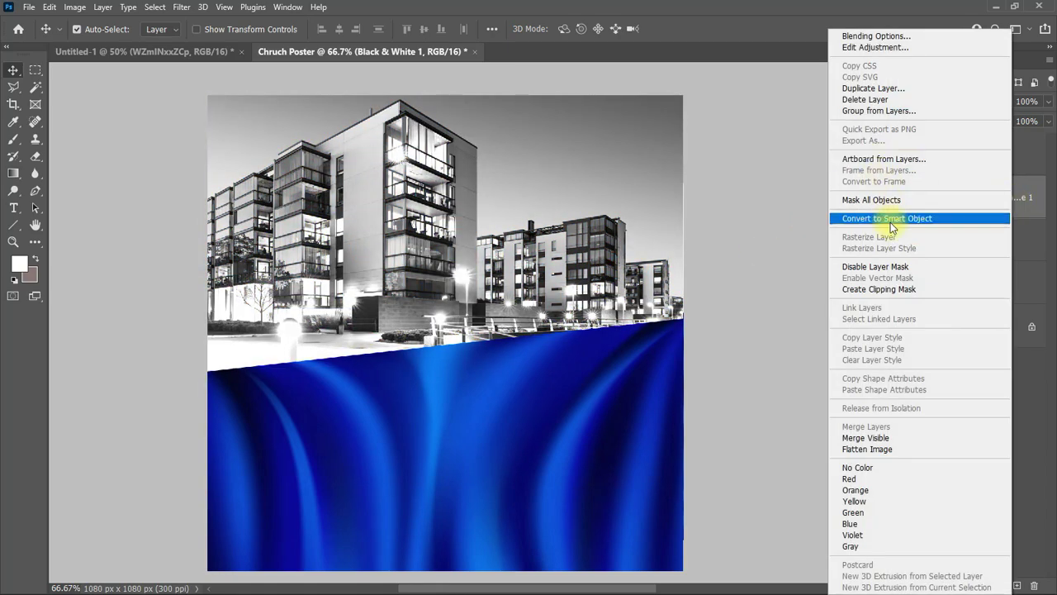
left_click(858, 149)
key("ctrl+z")
left_click(986, 237, "shift")
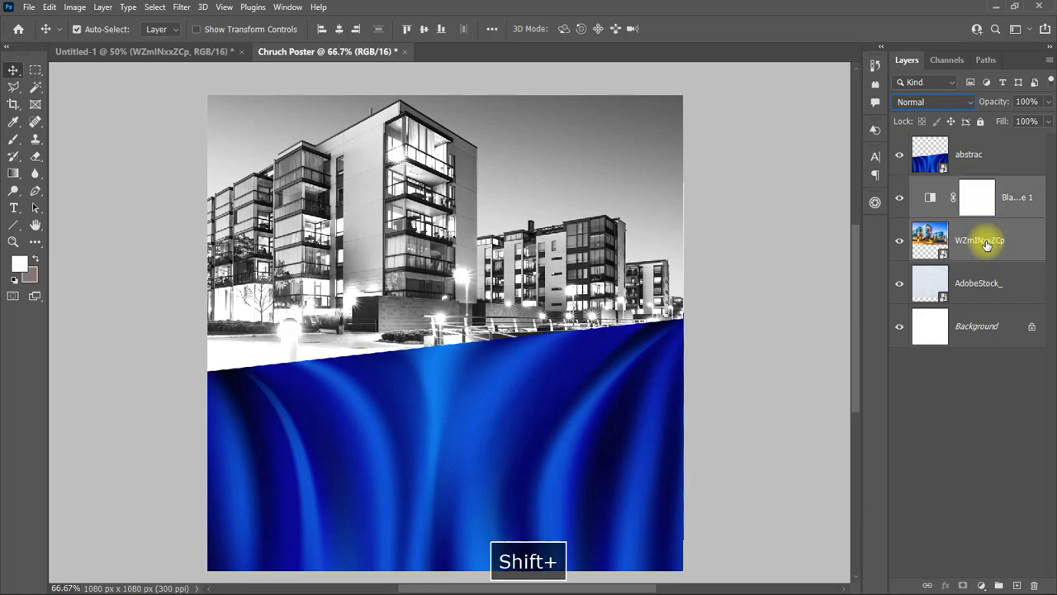
right_click(986, 238)
left_click(888, 239)
left_click(933, 101)
left_click(933, 177)
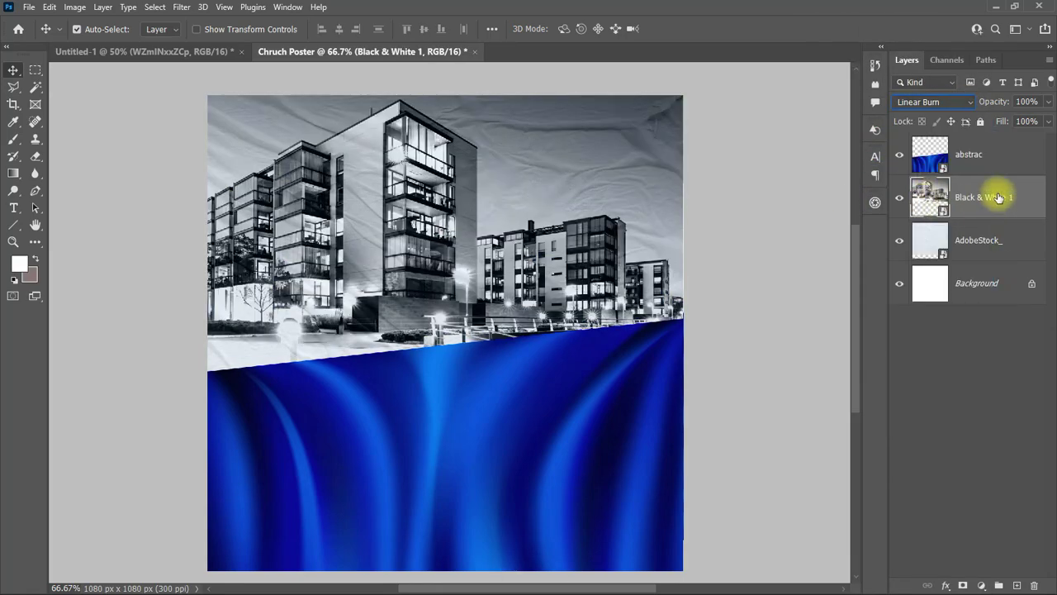
left_click_drag(1047, 102, 996, 127)
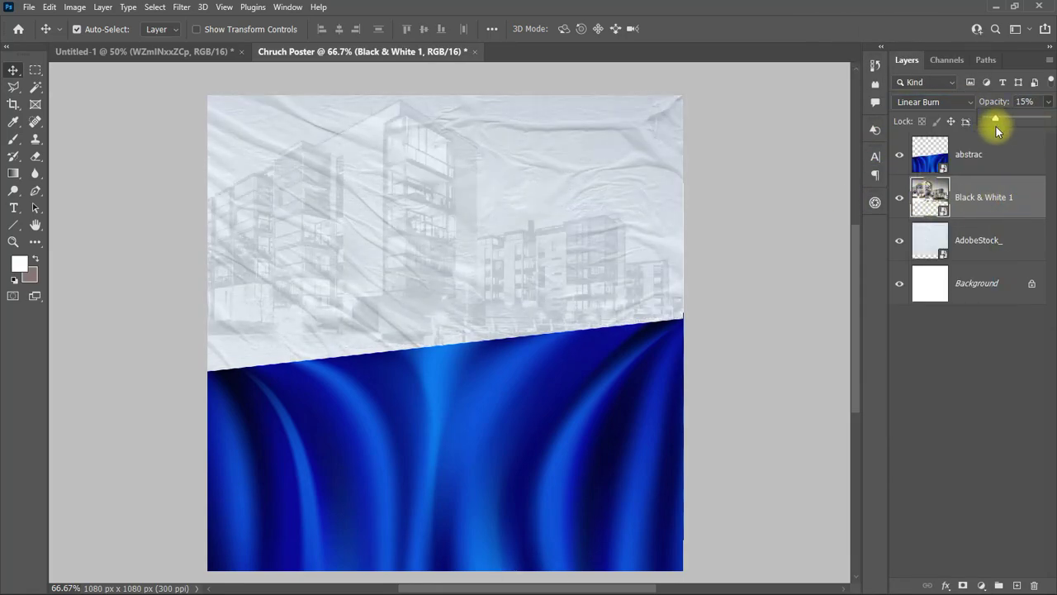
Step: Duplicate the paper layer above Black & White 1, set it to Linear Burn and Gaussian-blur it
left_click(999, 239)
key("ctrl+j")
left_click_drag(999, 239, 991, 176)
left_click(933, 101)
left_click(921, 182)
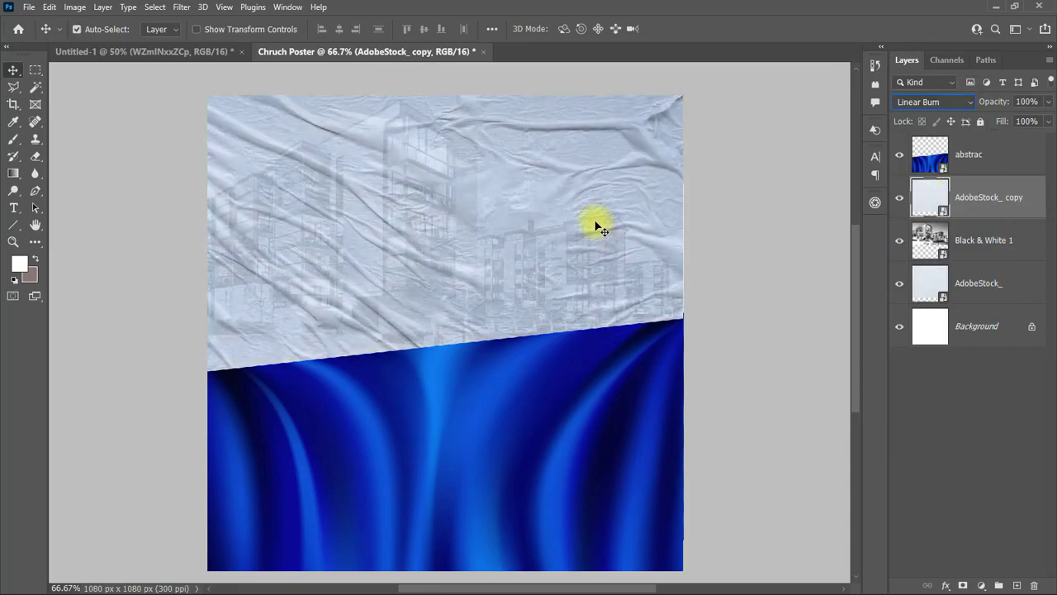
left_click(182, 7)
mouse_move(248, 174)
left_click(376, 224)
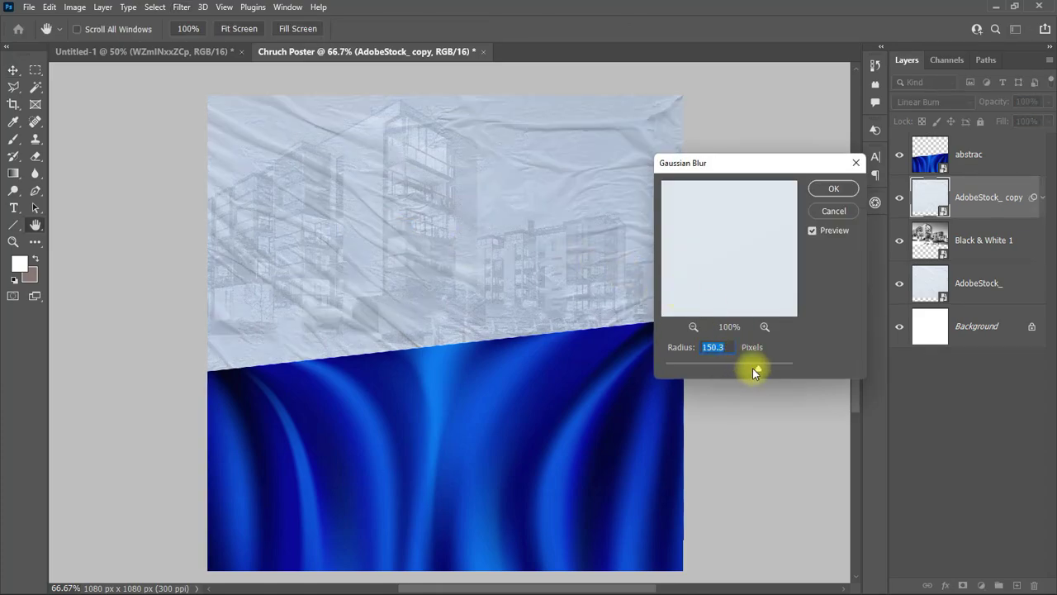
left_click_drag(752, 368, 749, 366)
left_click(833, 190)
Step: Fade the Black & White 1 building layer almost completely out
key("alt+bracketleft")
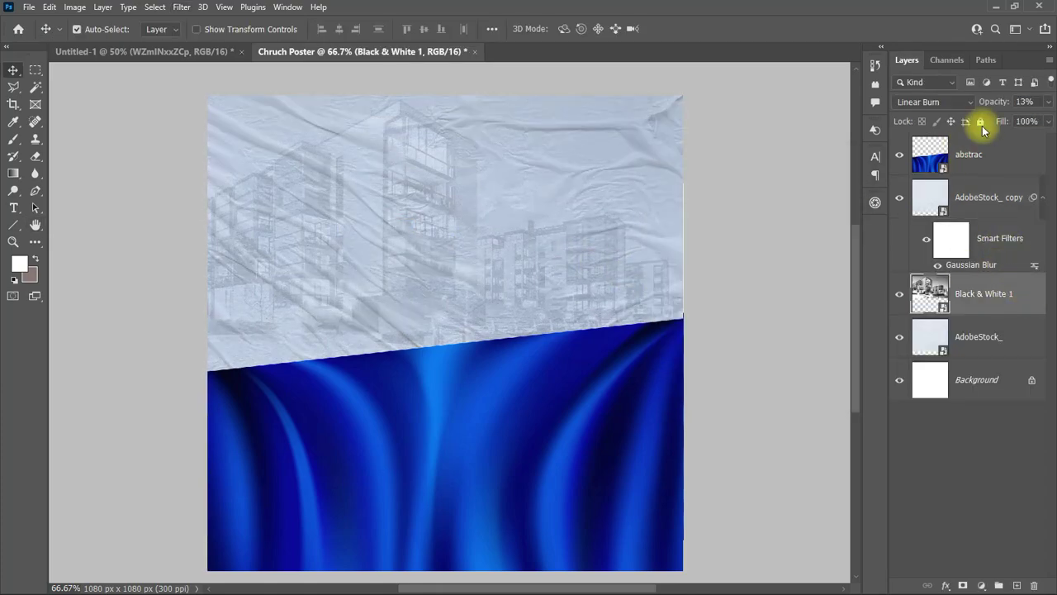
left_click_drag(994, 121, 987, 123)
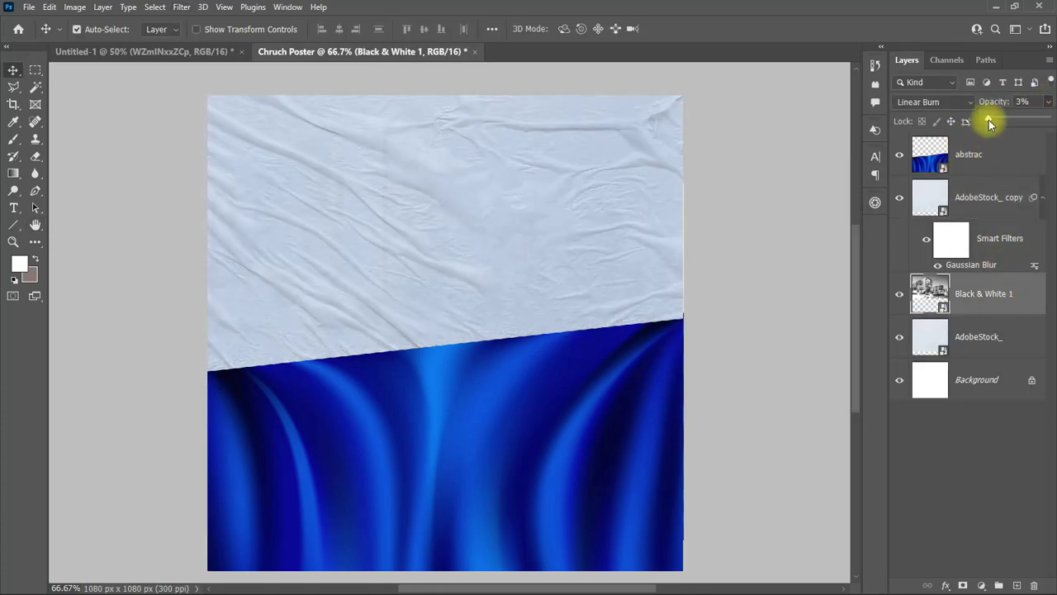
left_click(1031, 554)
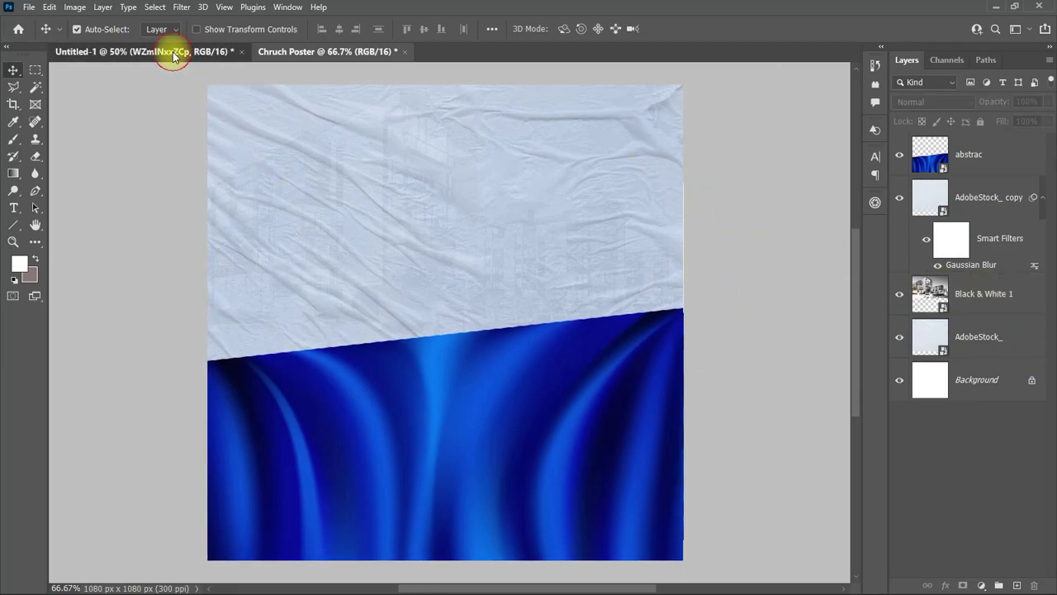
Step: Bring the white fabric texture into Chruch Poster, stretched across the page and tilted
left_click(171, 52)
left_click_drag(733, 67, 446, 248)
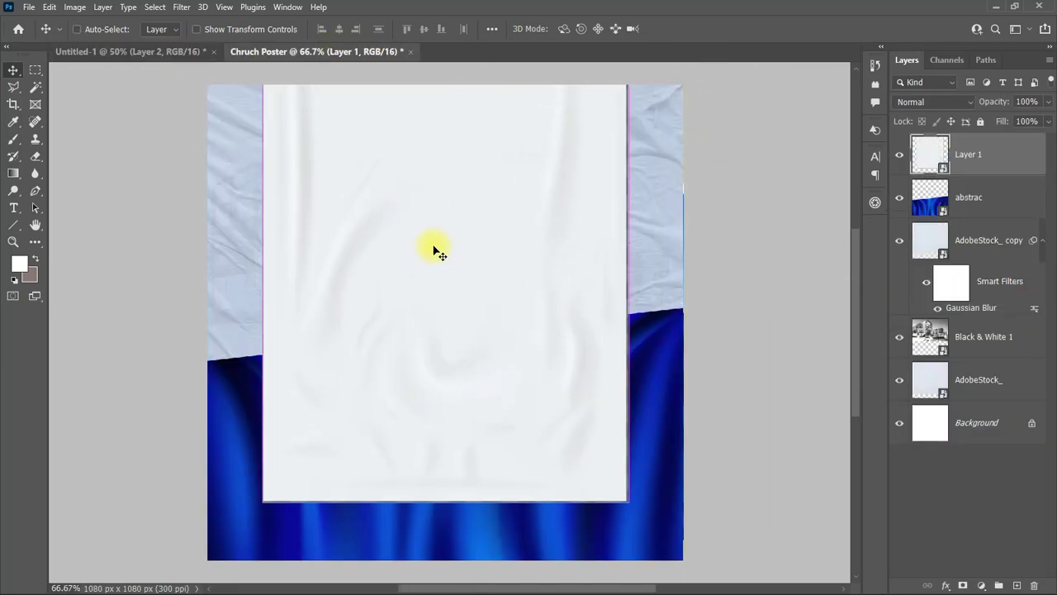
key("ctrl+t")
left_click_drag(637, 228, 455, 474)
left_click(701, 28)
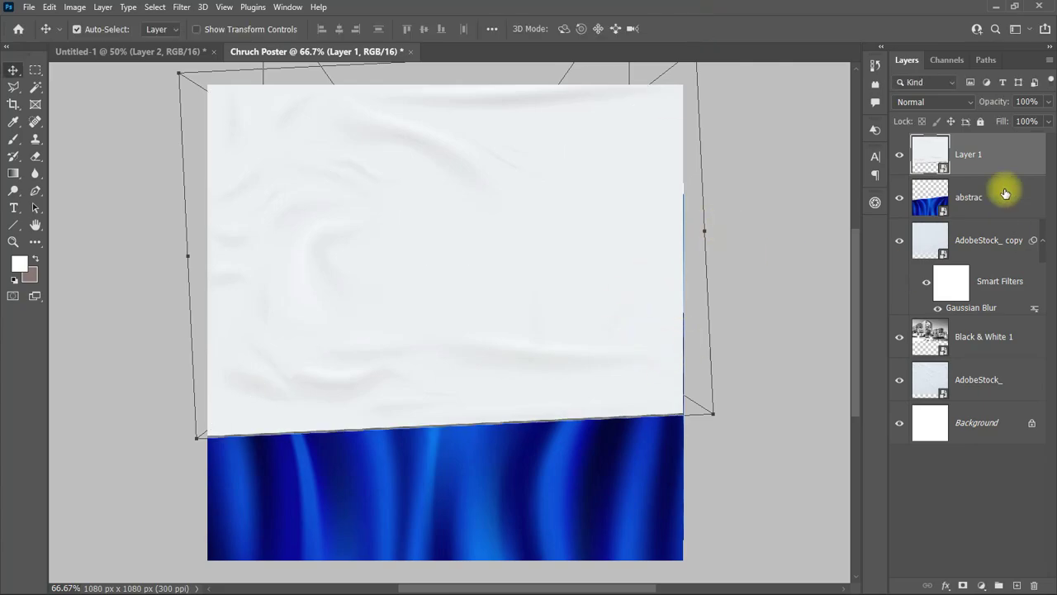
Step: Reorder the fabric Layer 1 beneath the cloth, paper copy and Black & White 1
left_click_drag(1005, 193, 986, 323)
left_click(933, 101)
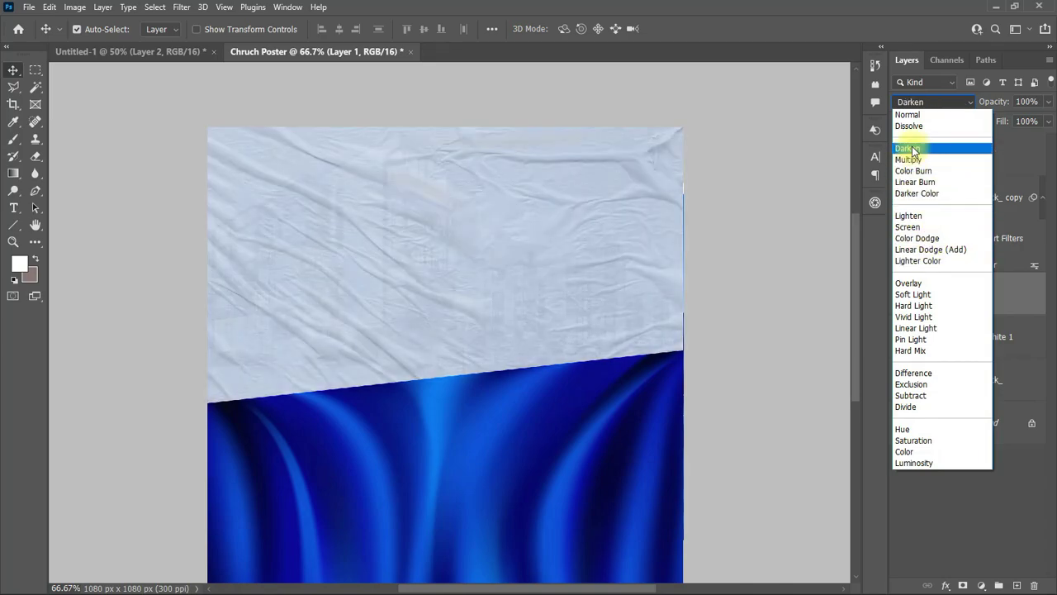
left_click(692, 347)
scroll(835, 351, "down", 1)
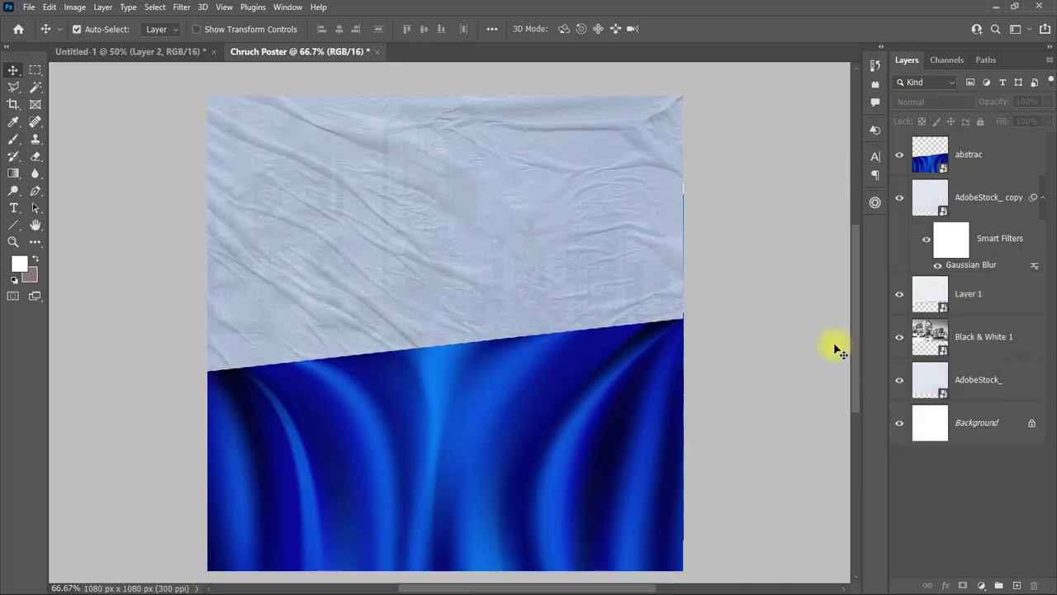
left_click(619, 237)
left_click_drag(945, 312, 977, 340)
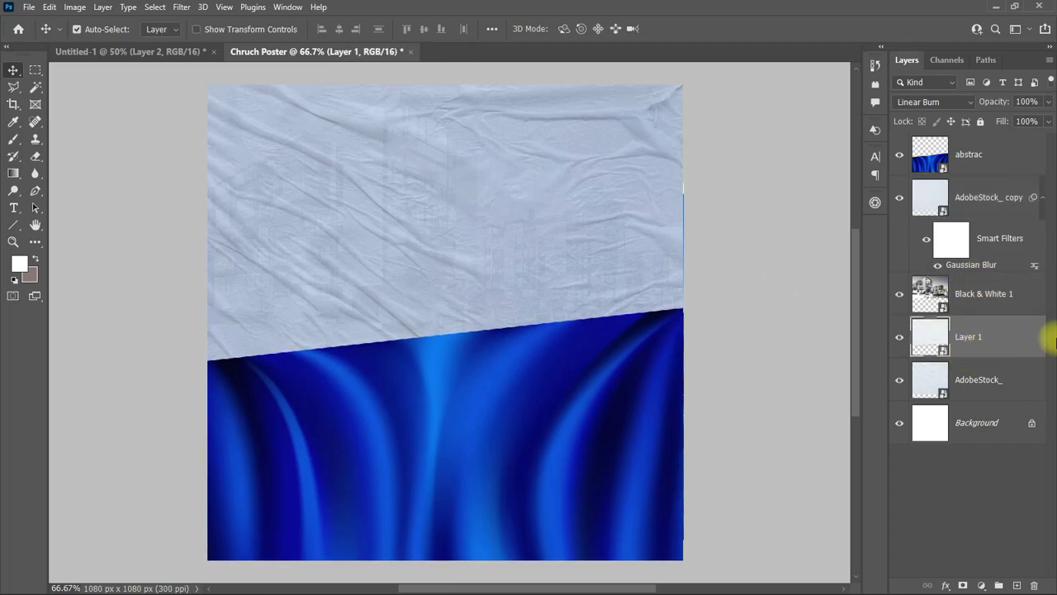
Step: Apply Levels 0 / 0.88 / 232 to the Black & White 1 building layer
left_click(1042, 198)
left_click(1021, 239)
left_click(75, 7)
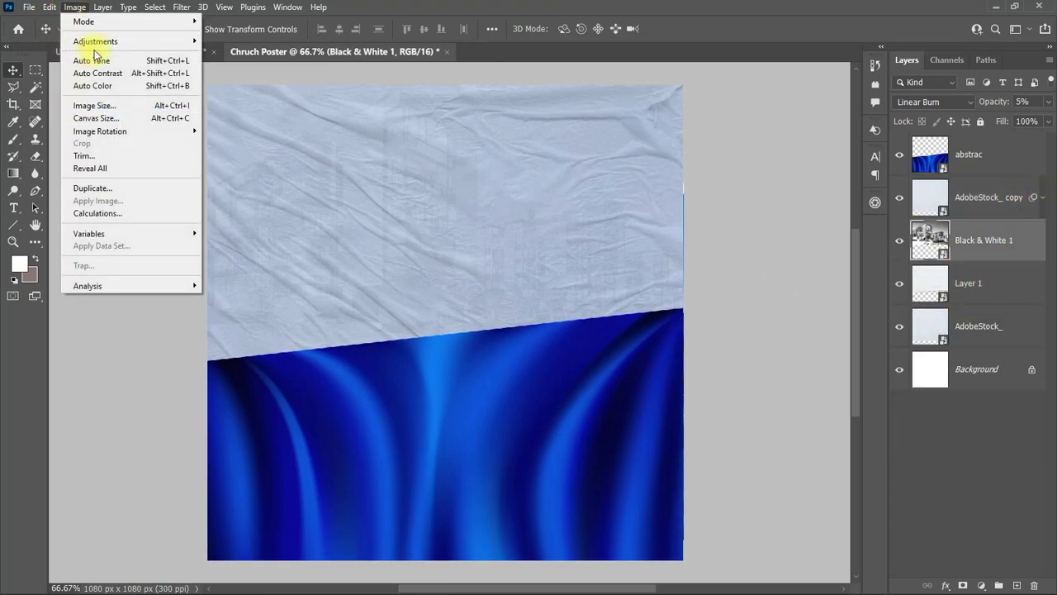
mouse_move(67, 48)
left_click(240, 65)
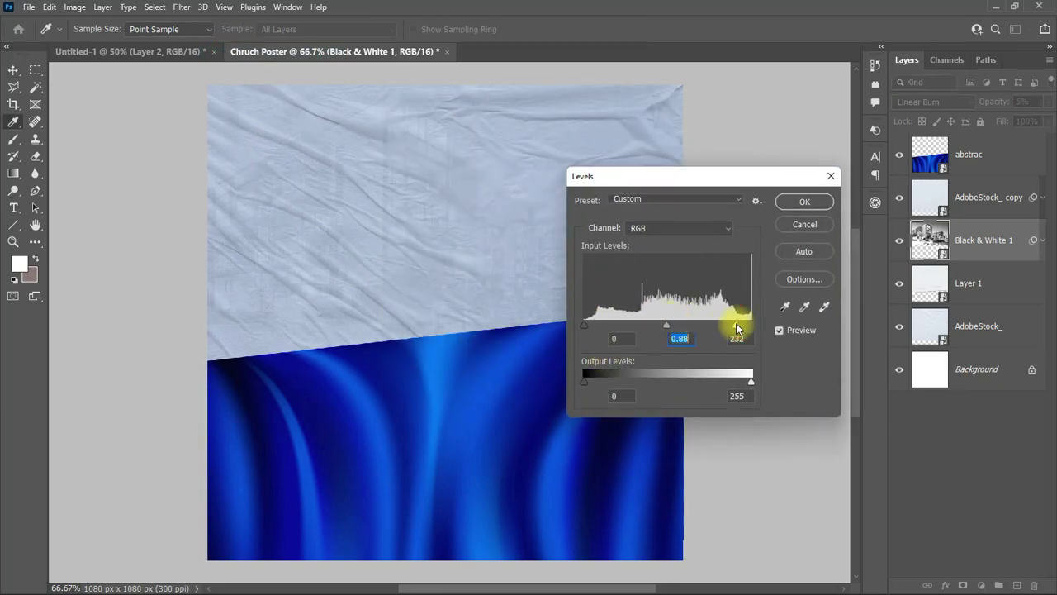
key("Return")
Step: Place Layer 1 just below abstrac at Normal blending and 24% opacity
left_click_drag(978, 285, 990, 196)
left_click(933, 102)
left_click(916, 104)
left_click_drag(1048, 101, 1001, 130)
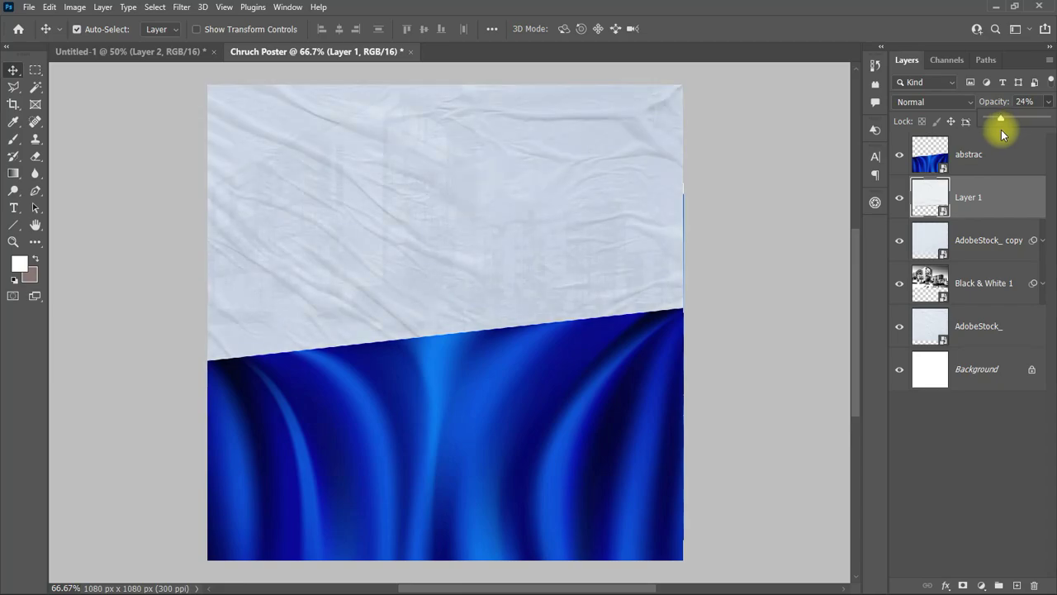
left_click(987, 240)
left_click(987, 326)
Step: Apply a Gaussian Blur with radius 7.2 to the paper layer
left_click(182, 6)
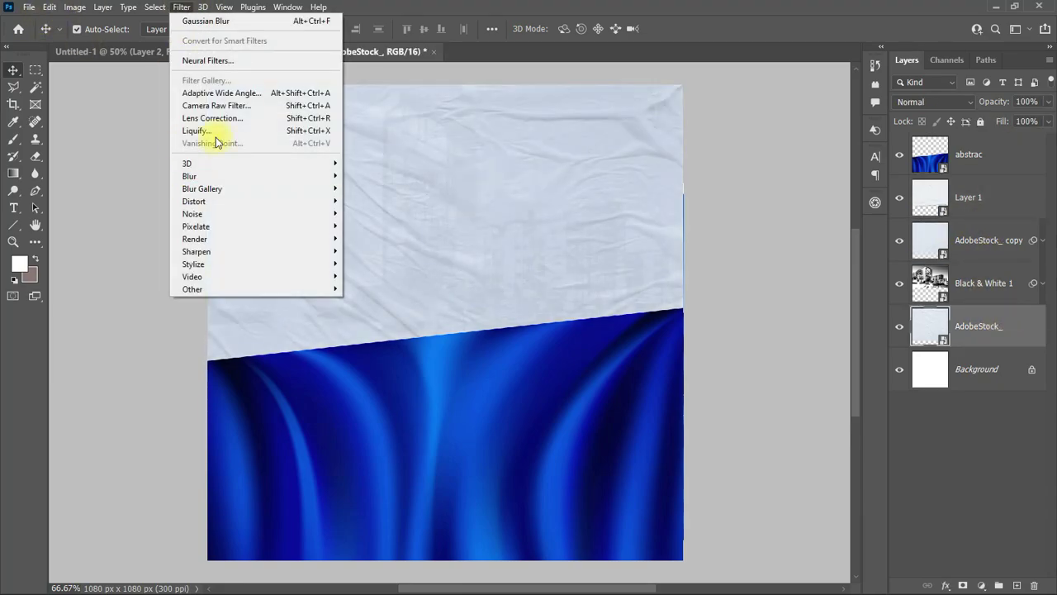
mouse_move(248, 176)
left_click(376, 226)
left_click_drag(745, 366, 687, 372)
left_click(830, 192)
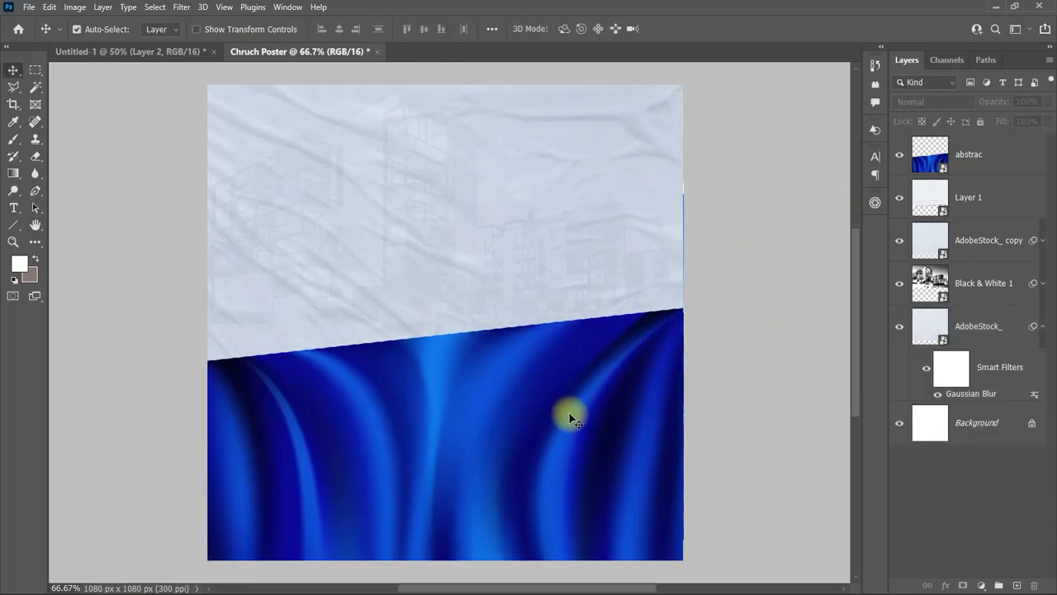
Step: Add a colorized Hue/Saturation adjustment with hue 245 and saturation 58
left_click(980, 585)
left_click(987, 508)
left_click(734, 374)
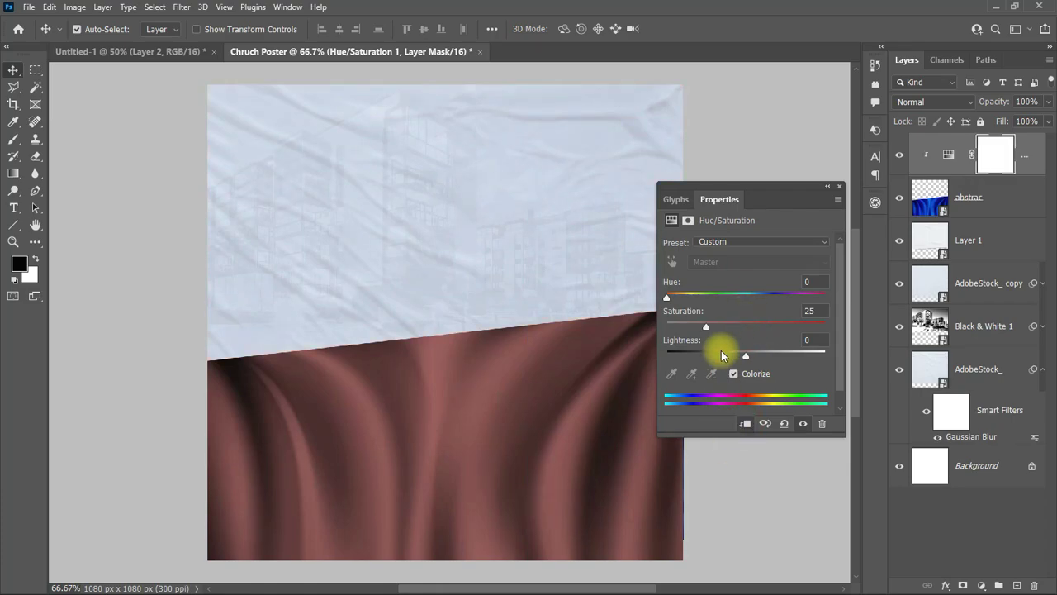
left_click(759, 323)
left_click(774, 295)
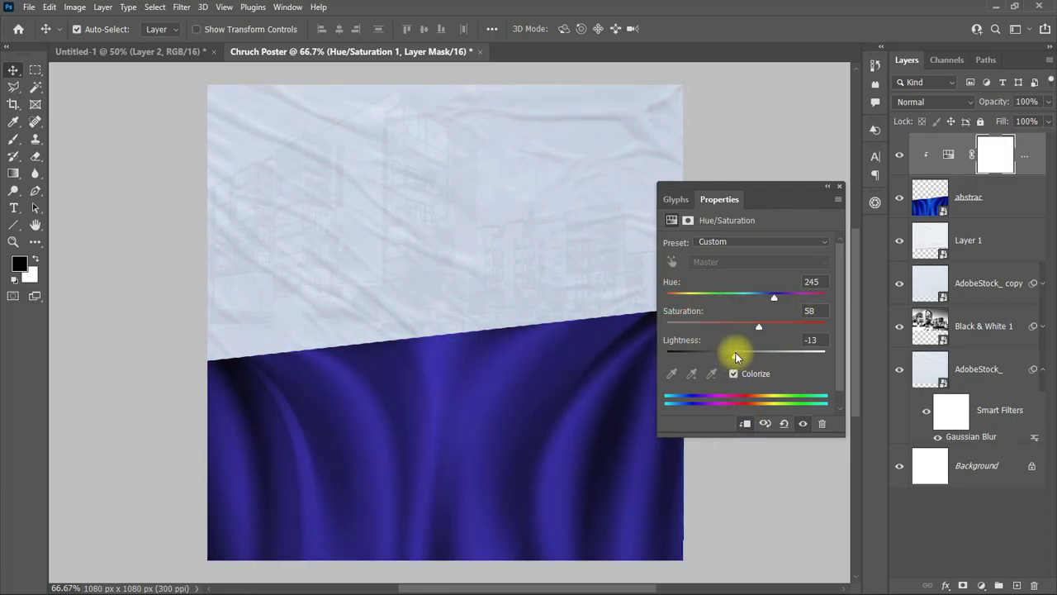
left_click(828, 185)
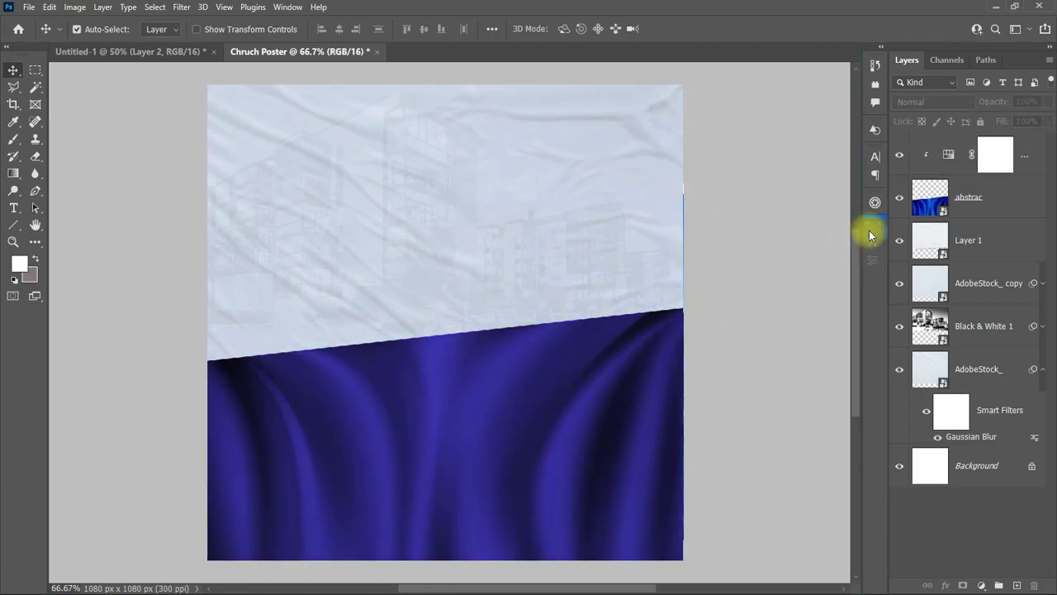
Step: Give the abstrac fabric layer Levels of 20 / 0.94 / 245
left_click(956, 152)
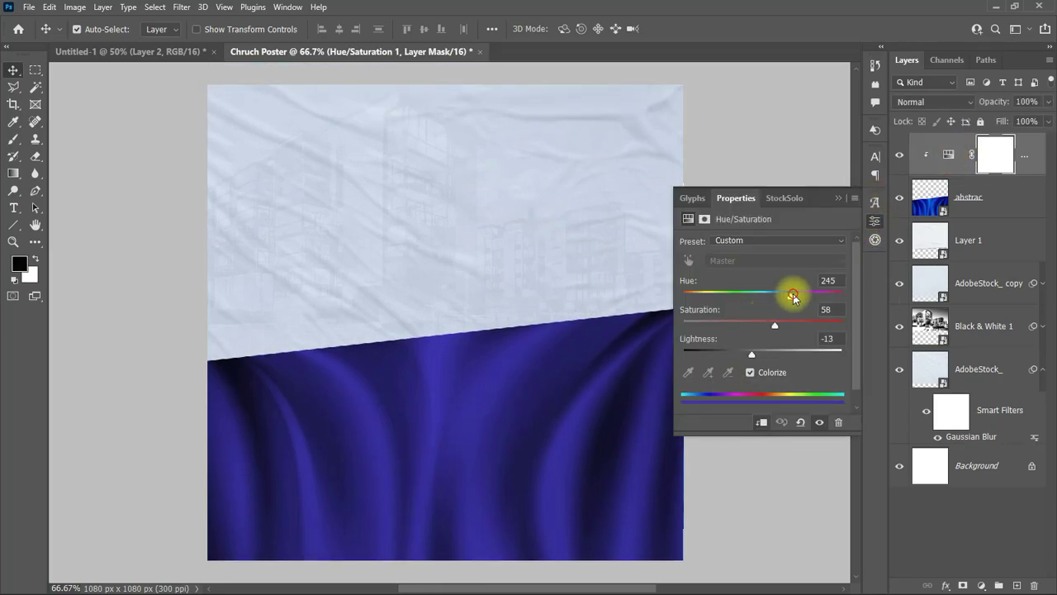
left_click(929, 198)
left_click(75, 7)
mouse_move(165, 40)
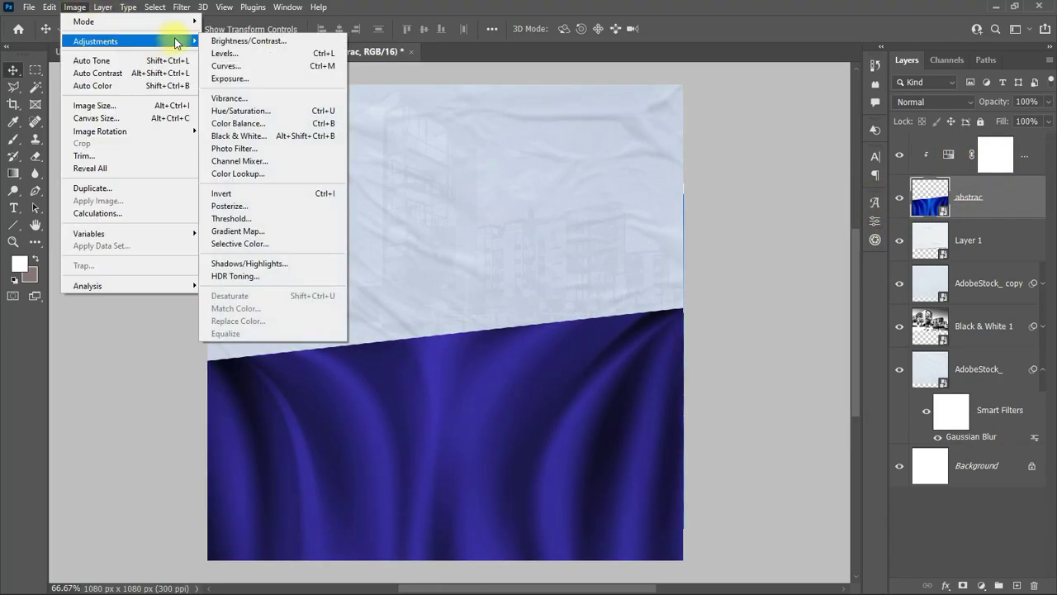
left_click(236, 52)
left_click_drag(664, 324, 670, 324)
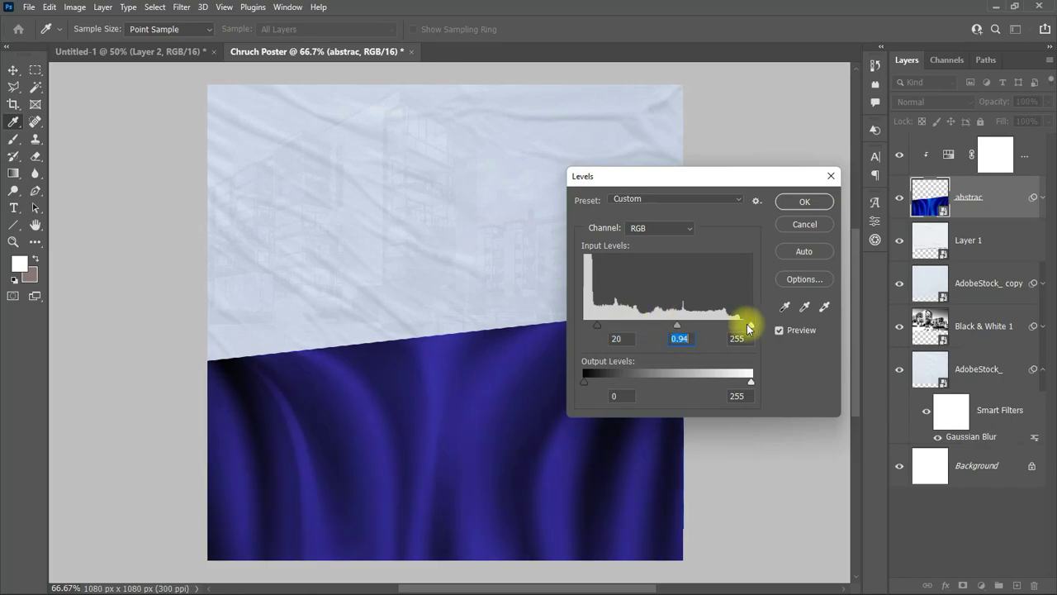
mouse_move(748, 324)
left_mouse_down()
mouse_move(732, 328)
mouse_move(744, 326)
left_mouse_up()
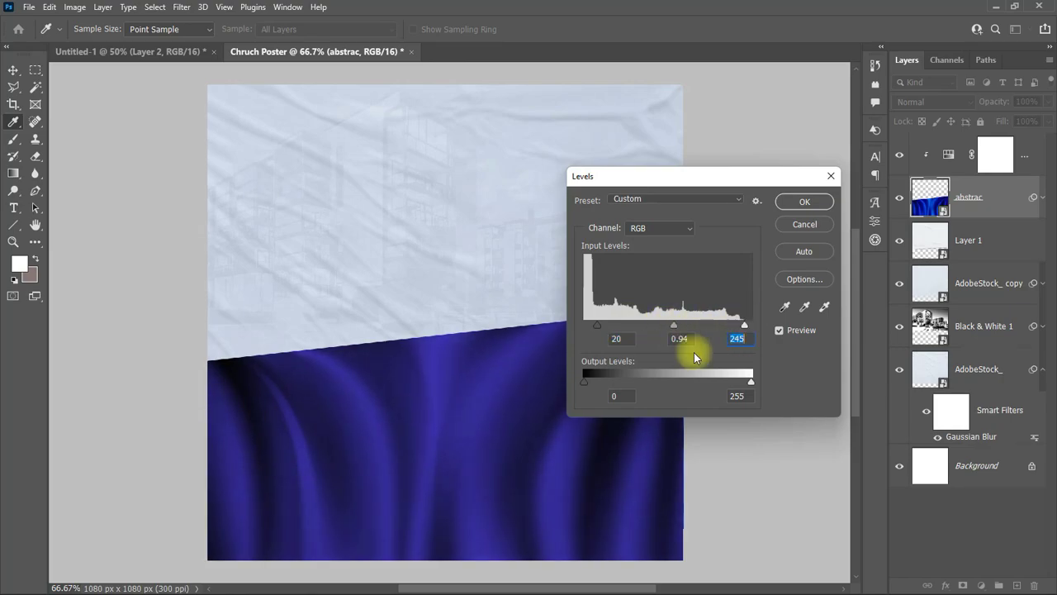
left_click_drag(584, 381, 600, 381)
left_click(804, 202)
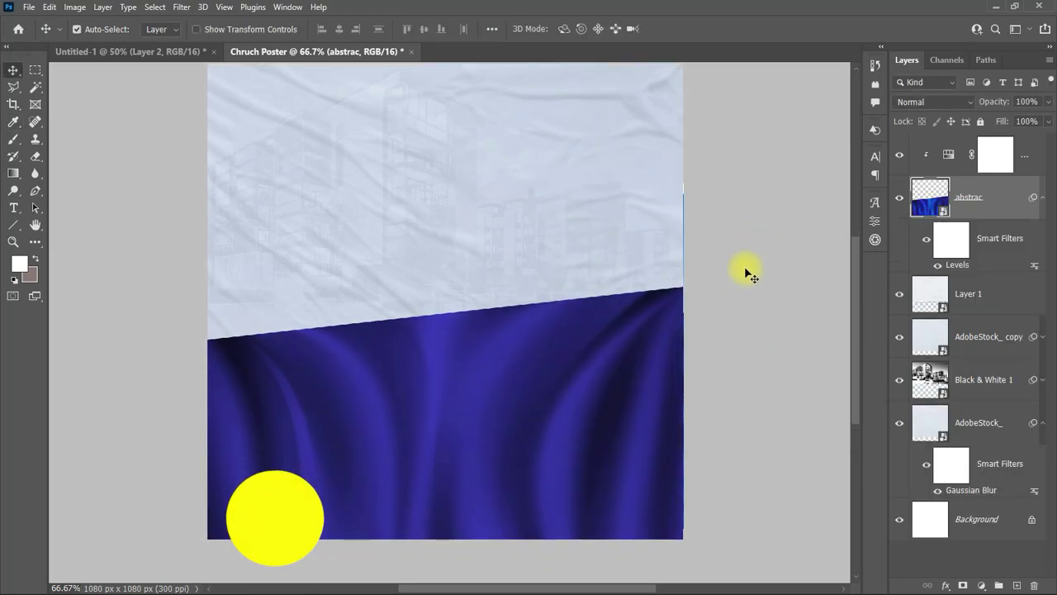
Step: Copy the businessman photo into the church poster above the background
left_click(130, 51)
left_click_drag(269, 334, 484, 325)
left_click_drag(927, 149, 982, 161)
left_click_drag(531, 248, 625, 386)
Step: In Select and Mask, auto-select the businessman with overlay transparency at 100%
left_click(74, 7)
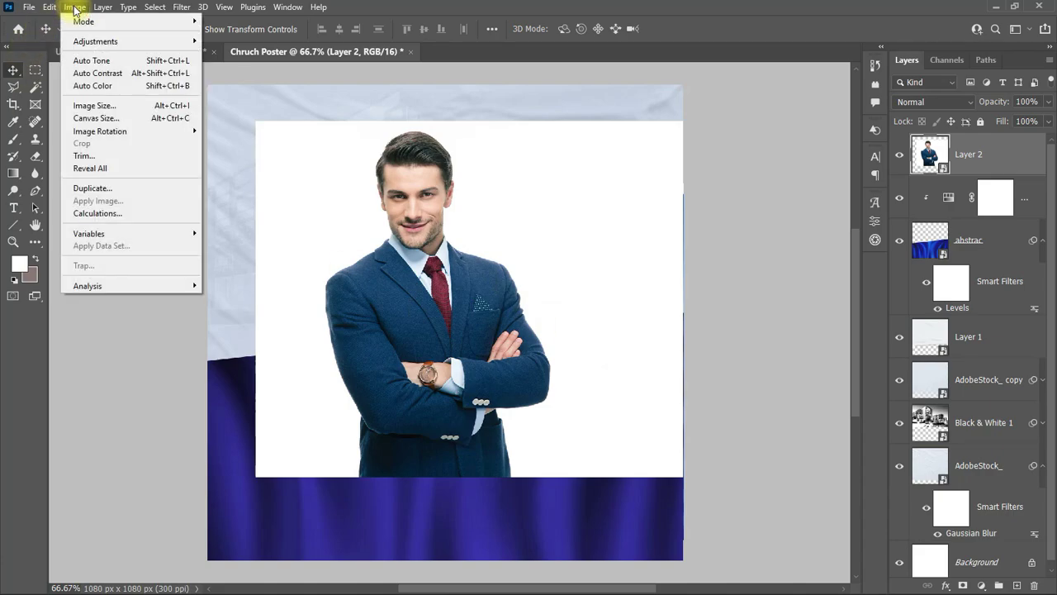
left_click(165, 193)
left_click_drag(926, 198, 933, 193)
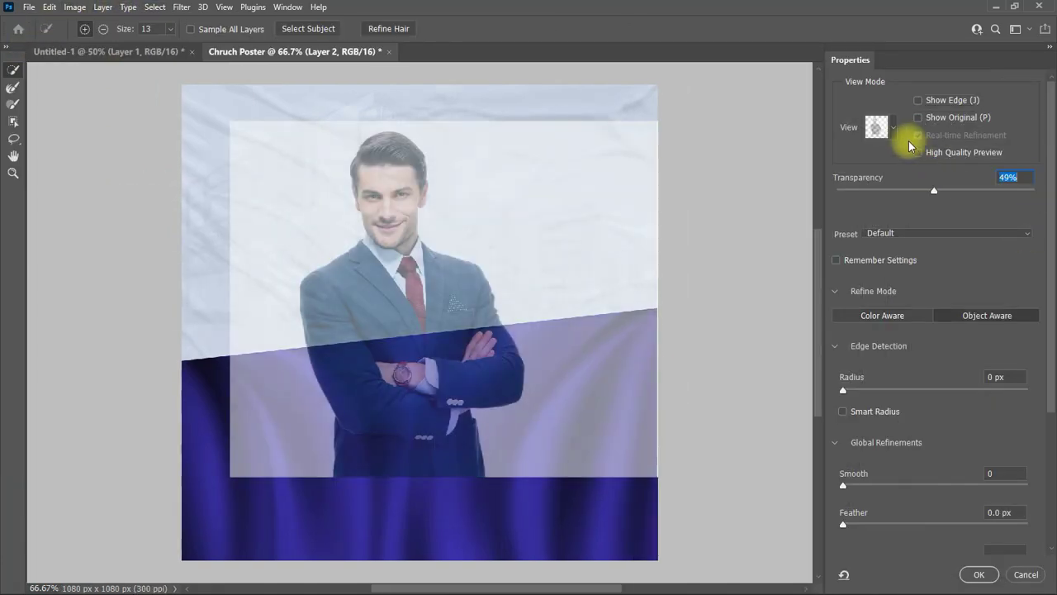
left_click(877, 127)
left_click(307, 28)
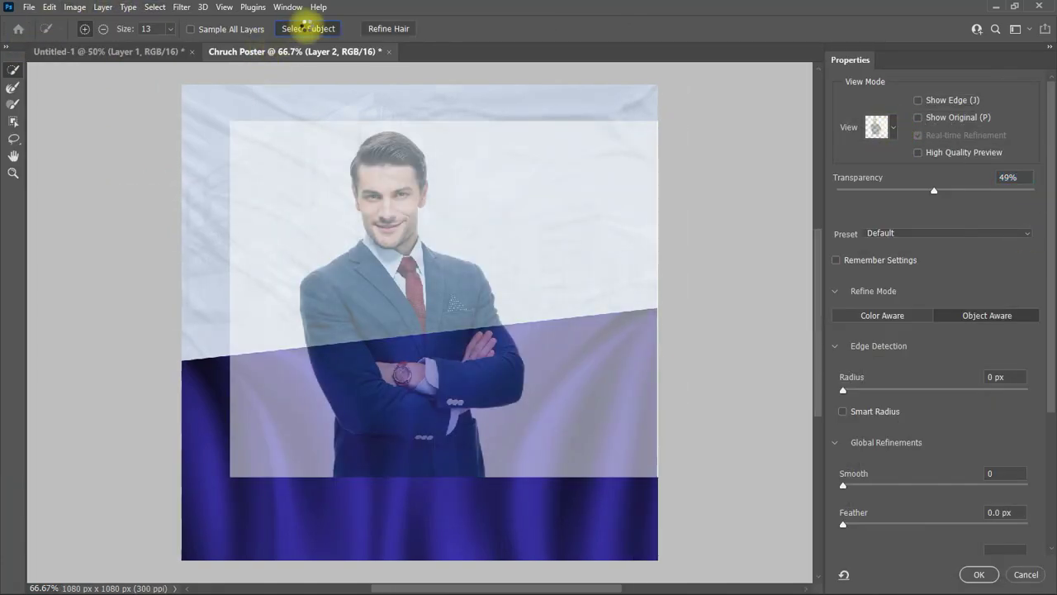
type("100")
key("Return")
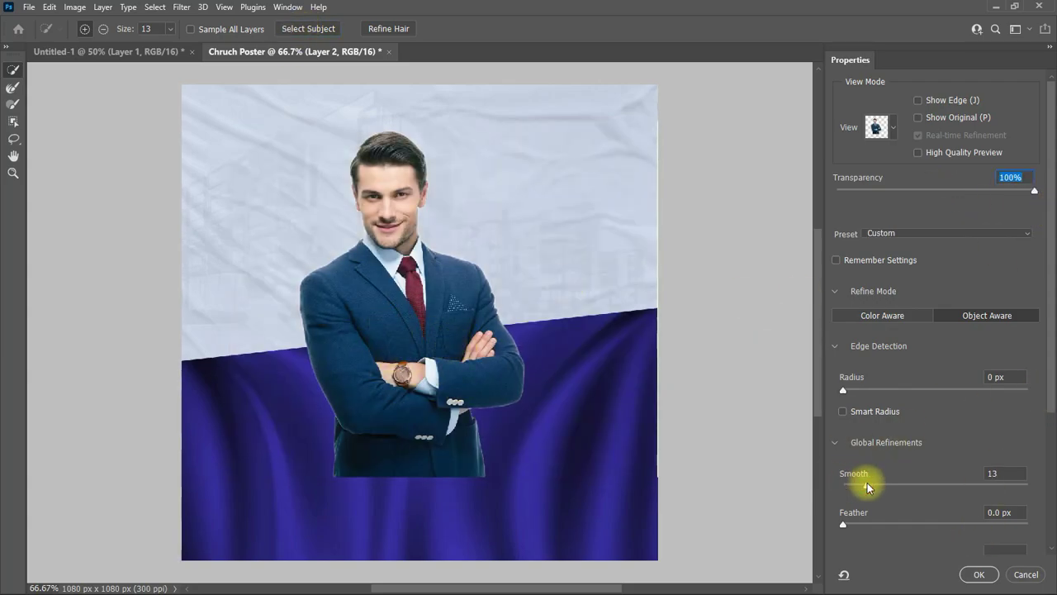
Step: Refine the edges (Smooth 13, Contrast 11%, Shift Edge -56%) and output the cut-out to a new layer
scroll(1024, 405, "down", 3)
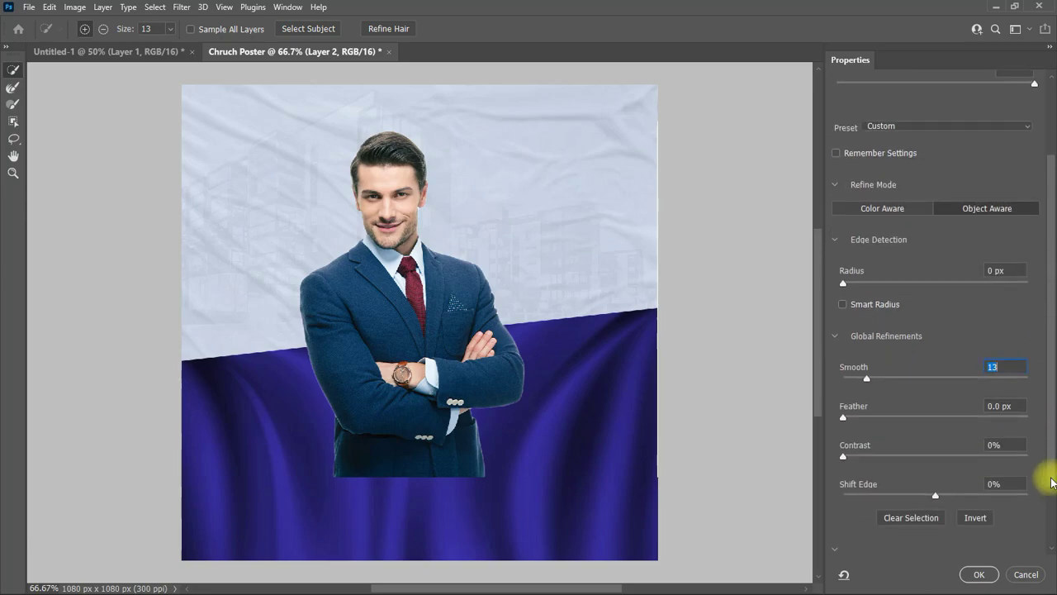
left_click_drag(843, 417, 852, 420)
left_click(863, 456)
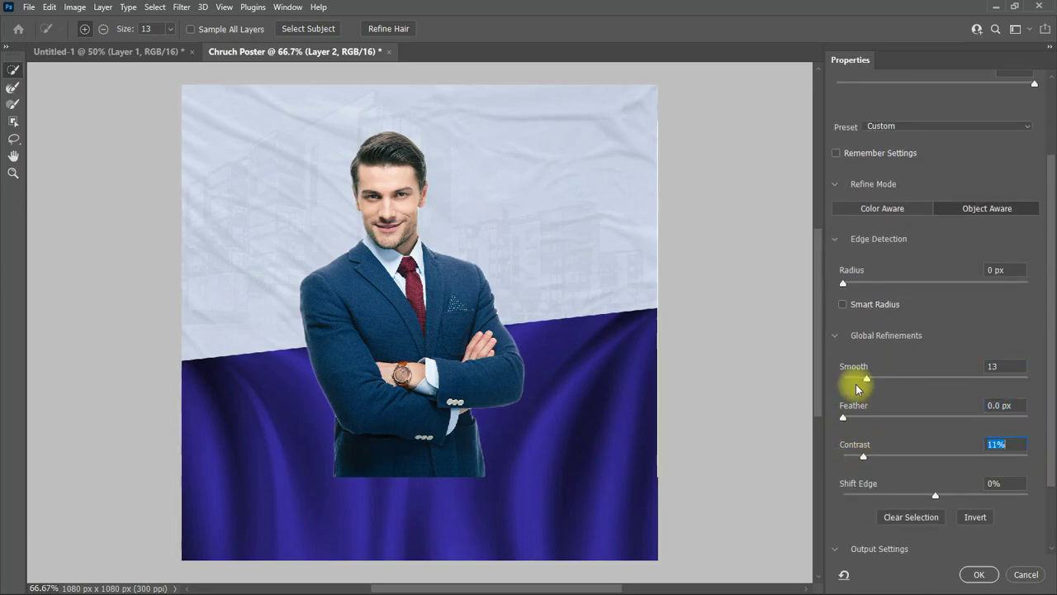
left_click_drag(844, 283, 857, 286)
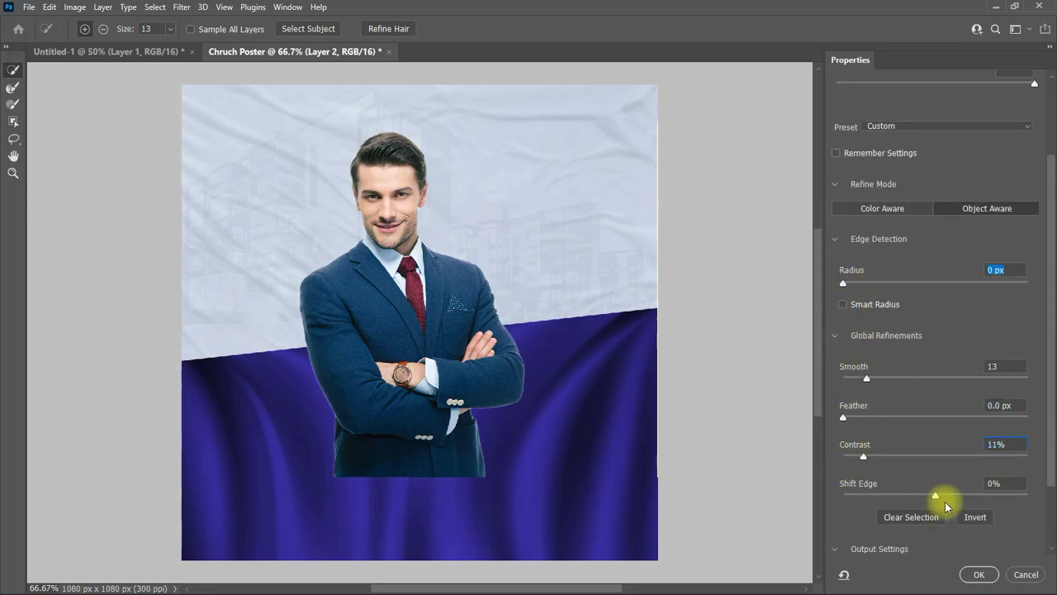
left_click_drag(900, 497, 883, 500)
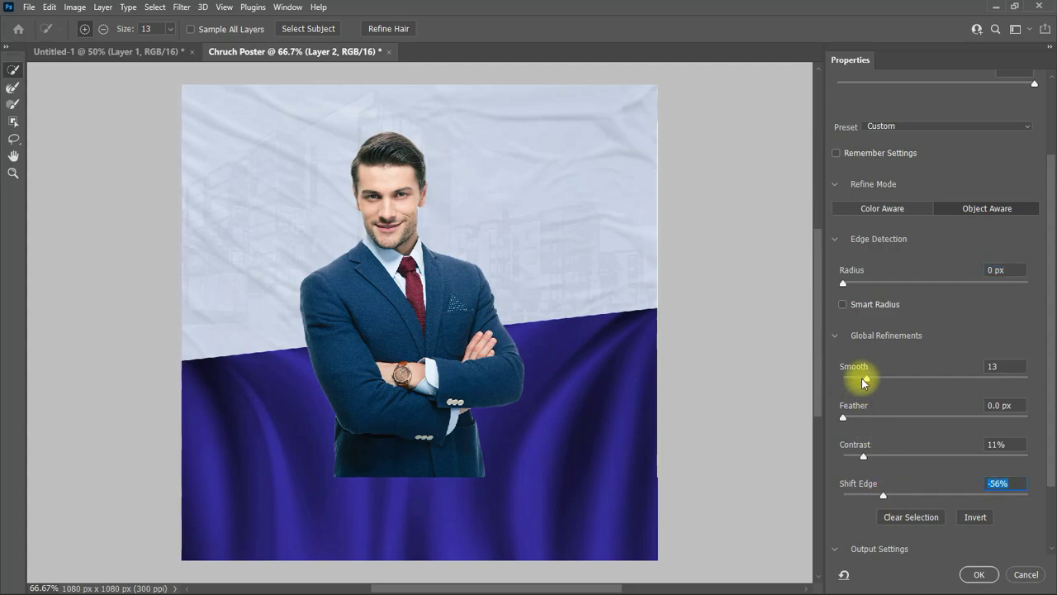
left_click_drag(864, 377, 889, 378)
key("Return")
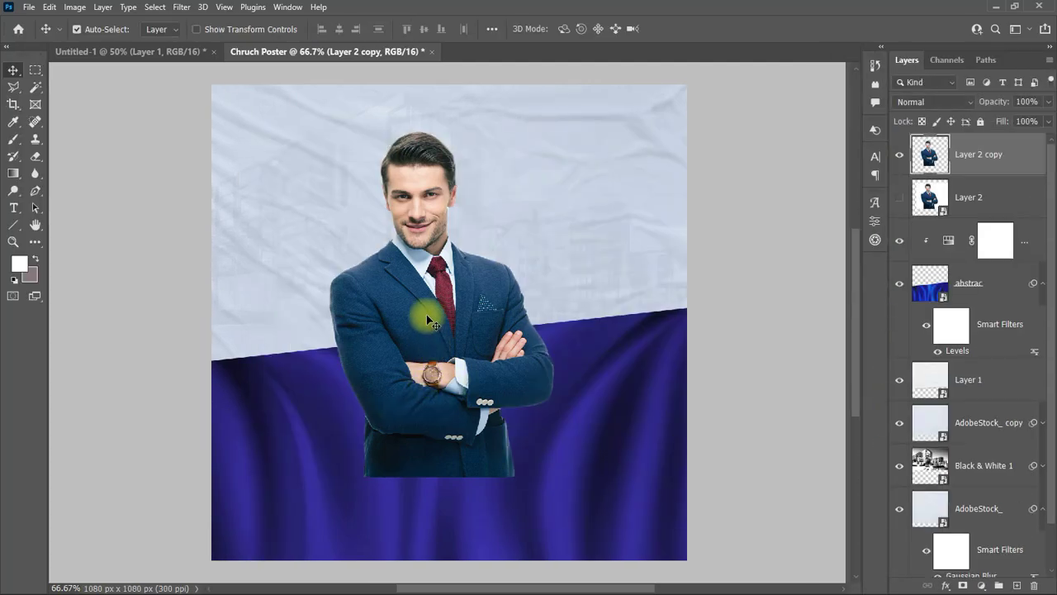
Step: Flip the businessman horizontally and move him to the poster's right side
left_click_drag(425, 313, 526, 366)
key("ctrl+t")
right_click(555, 360)
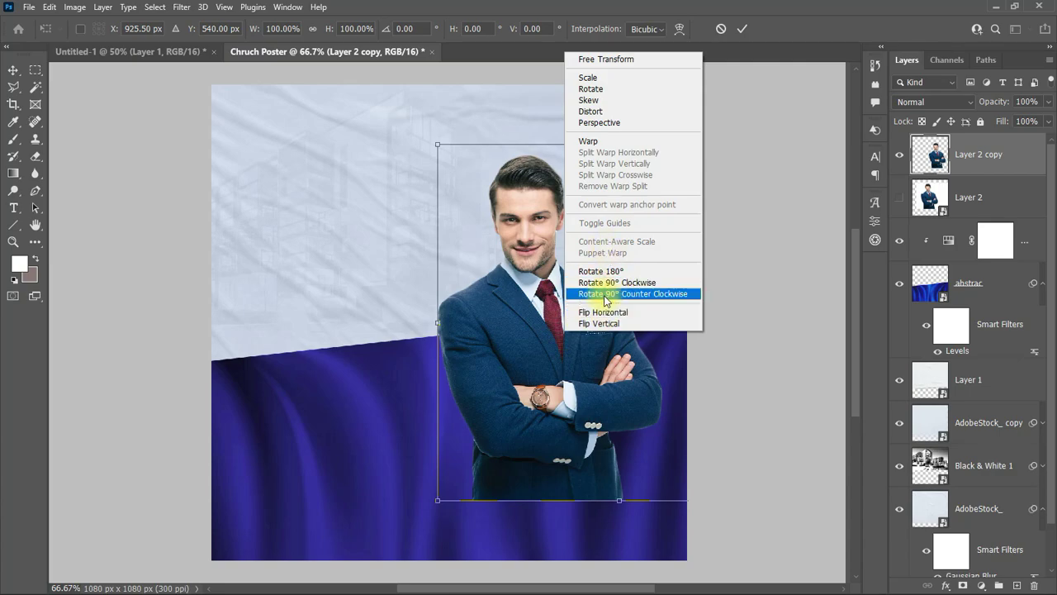
left_click(578, 307)
left_click_drag(642, 341, 511, 331)
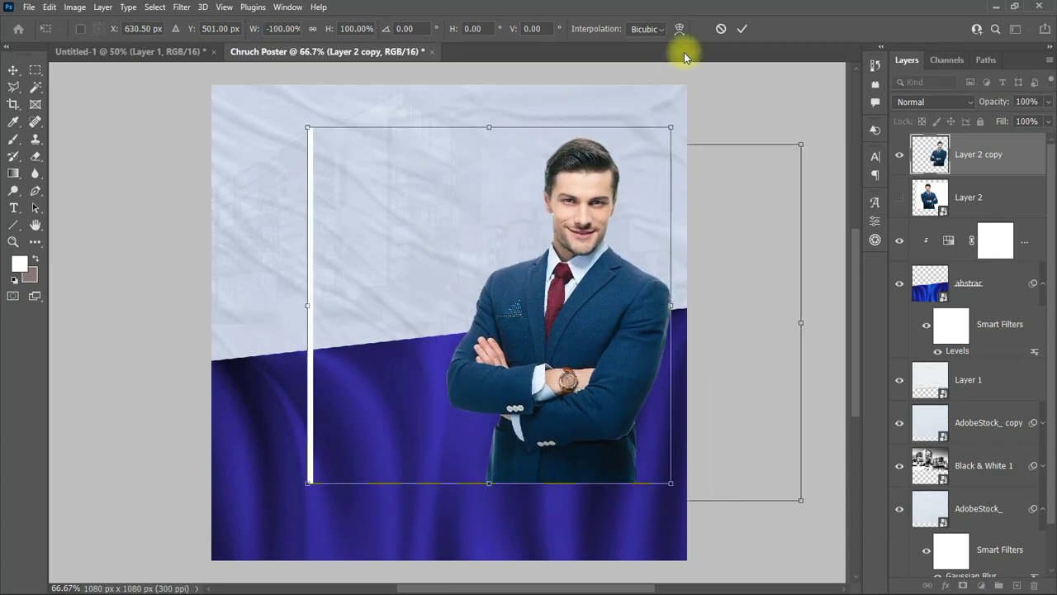
left_click(743, 28)
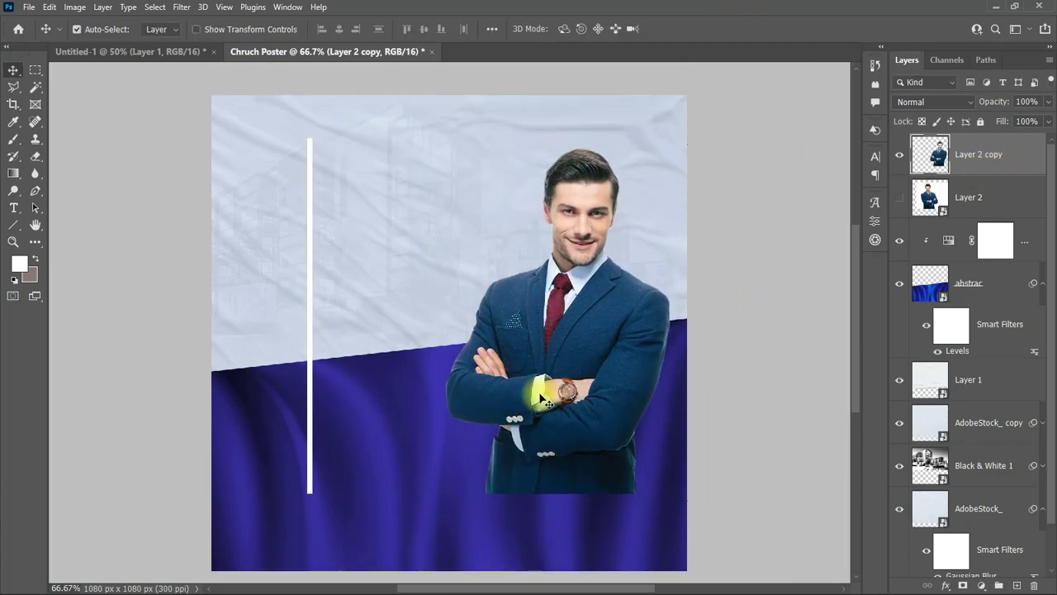
Step: Erase the leftover white vertical line and nudge the businessman slightly down
right_click(35, 155)
left_click(83, 156)
left_click_drag(309, 141, 310, 493)
key("v")
left_click_drag(581, 329, 582, 357)
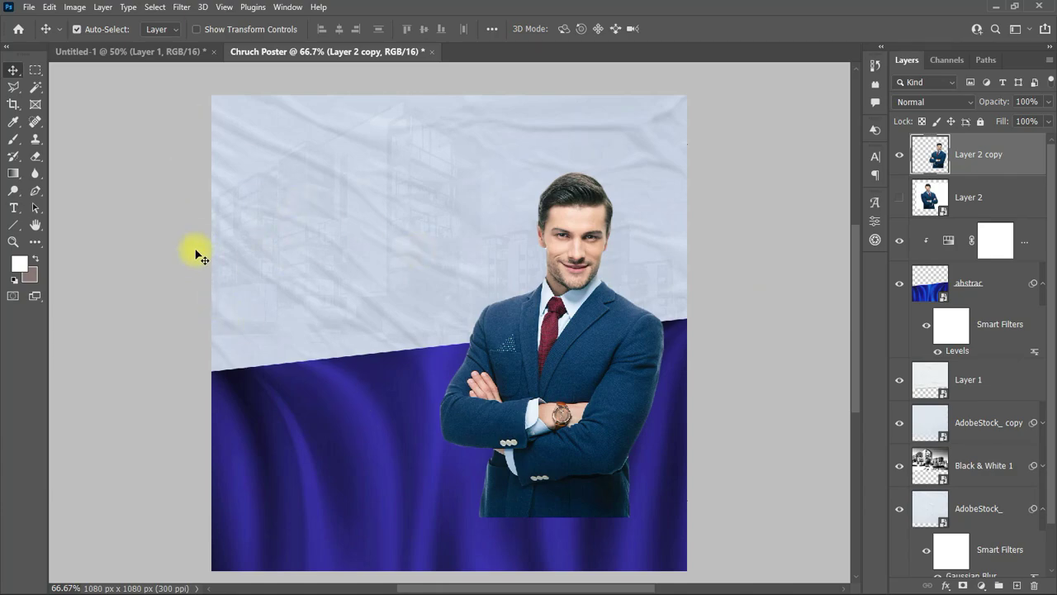
Step: Group all background layers from Hue/Saturation down and name the group BG
left_click(1031, 246)
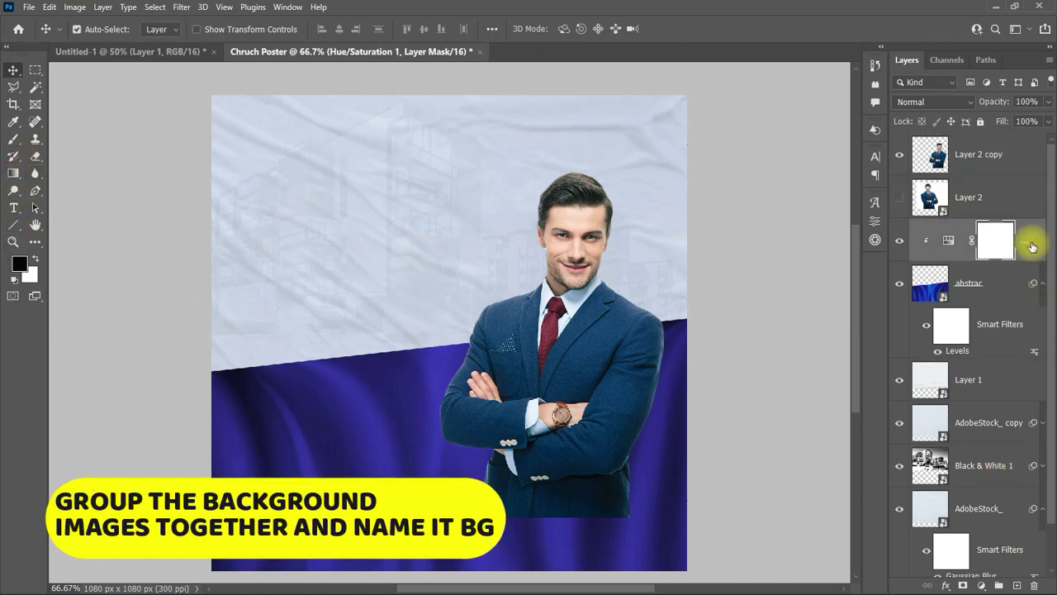
scroll(1024, 429, "down", 3)
left_click(1014, 507, "shift")
left_click(999, 585)
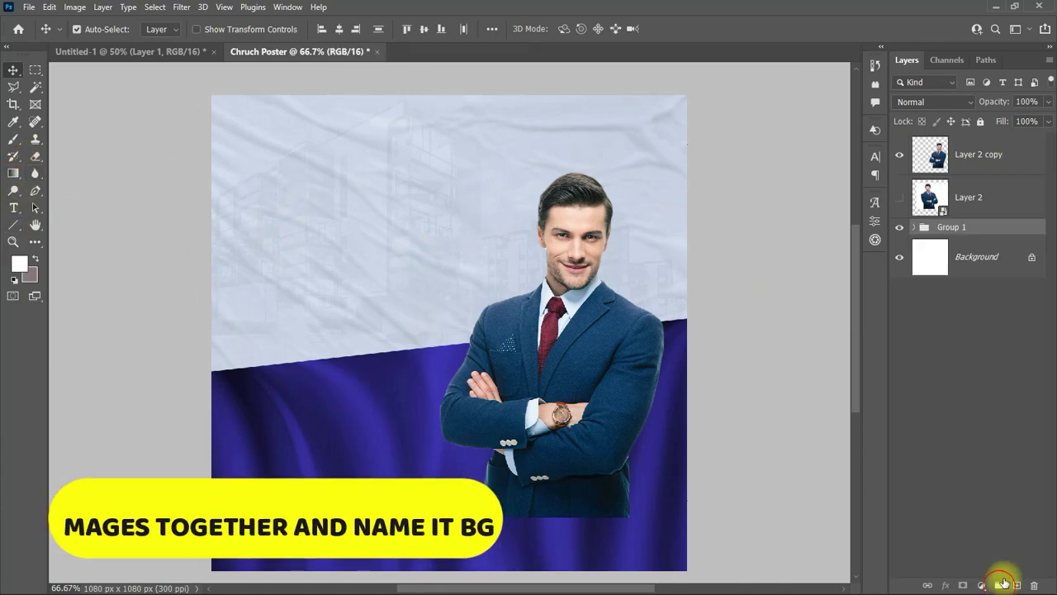
double_click(949, 228)
type("BG")
key("CapsLock")
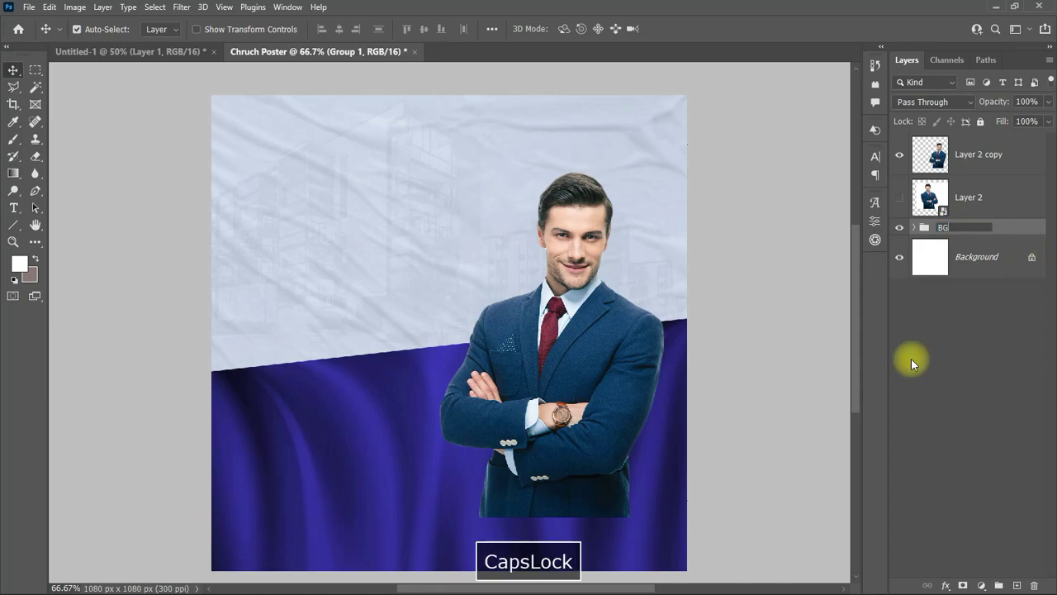
left_click(909, 359)
left_click(1014, 231)
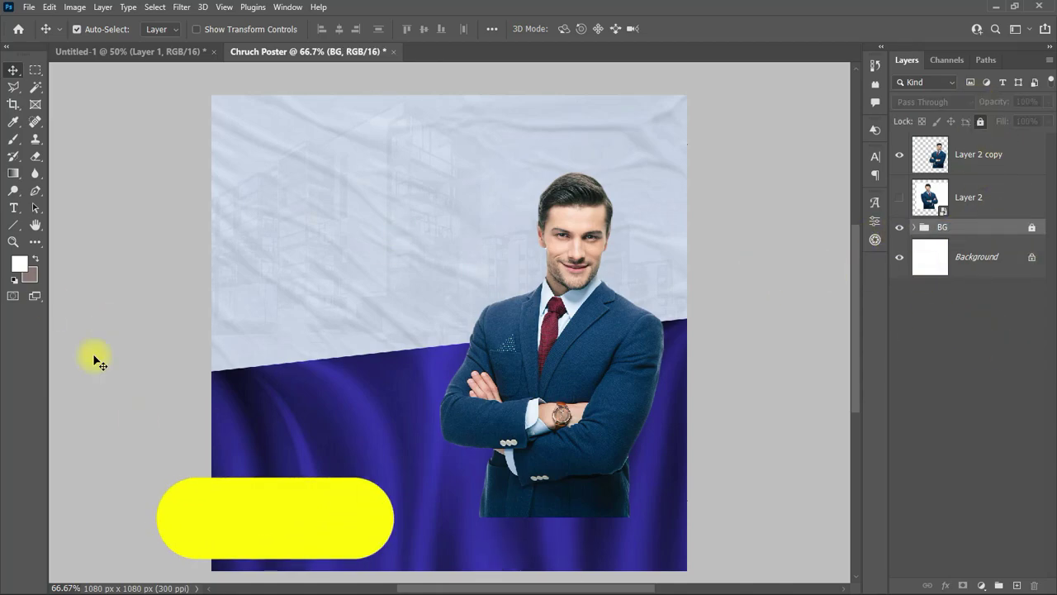
Step: Draw a rectangle left of the businessman's head with a #2d258a stroke and 66 px rounded corners
left_click(14, 230)
left_click(69, 275)
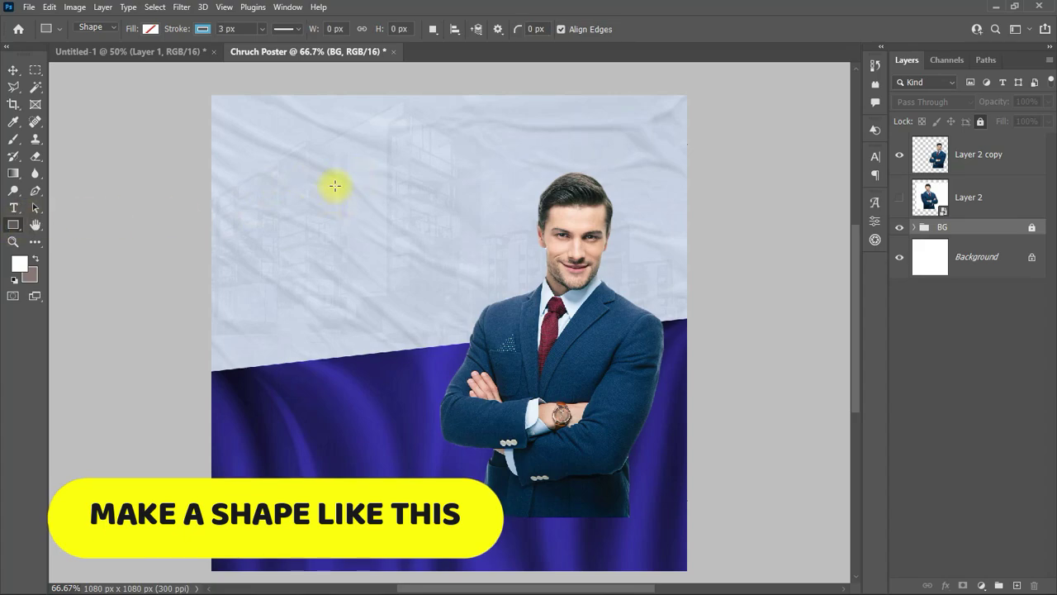
left_click_drag(333, 174, 505, 244)
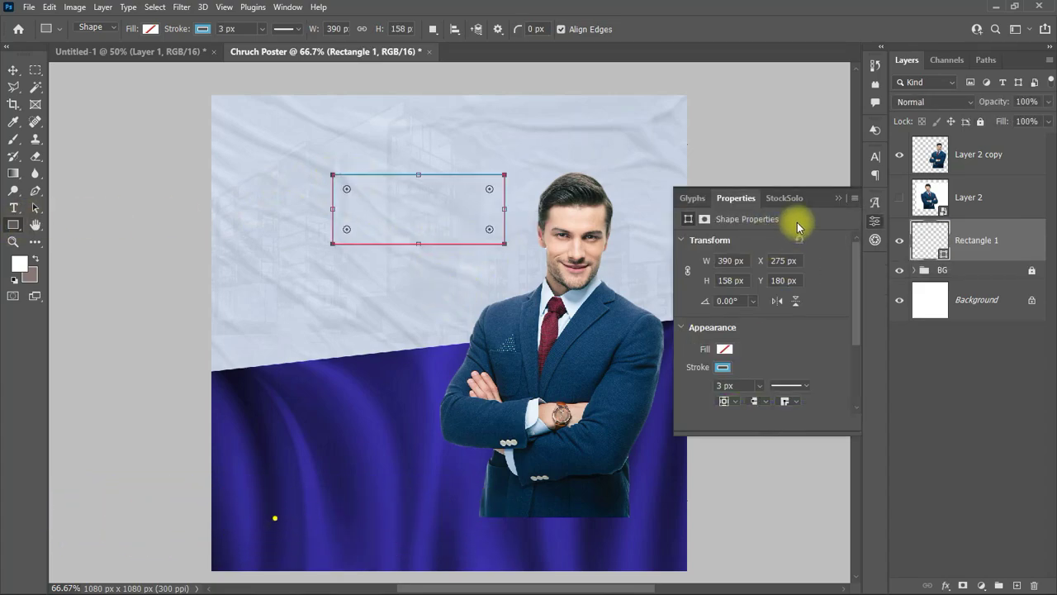
left_click(724, 348)
left_click(696, 375)
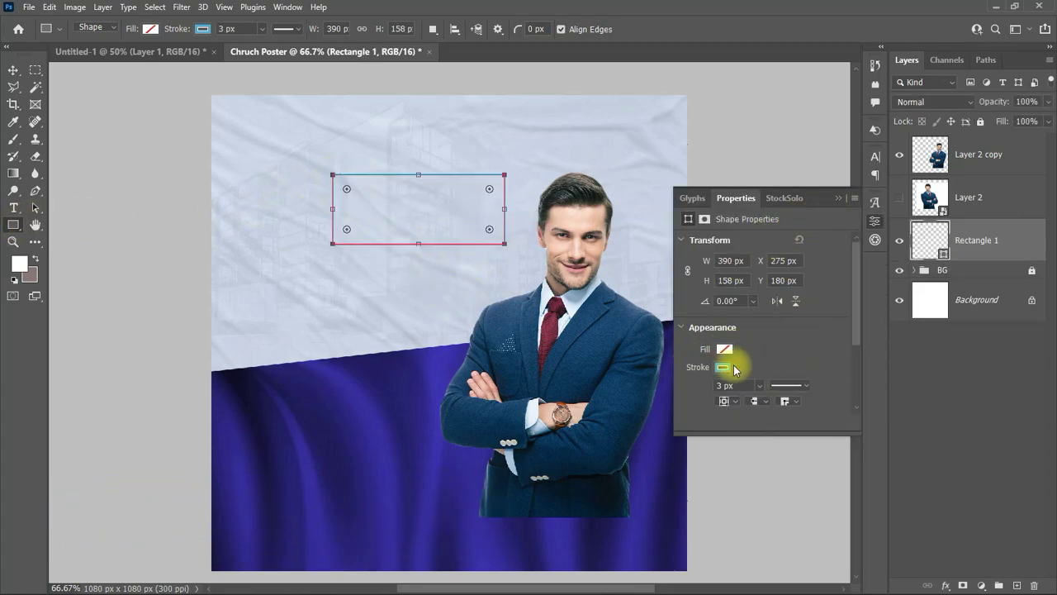
left_click(724, 349)
left_click(854, 374)
left_click(389, 503)
left_click(971, 188)
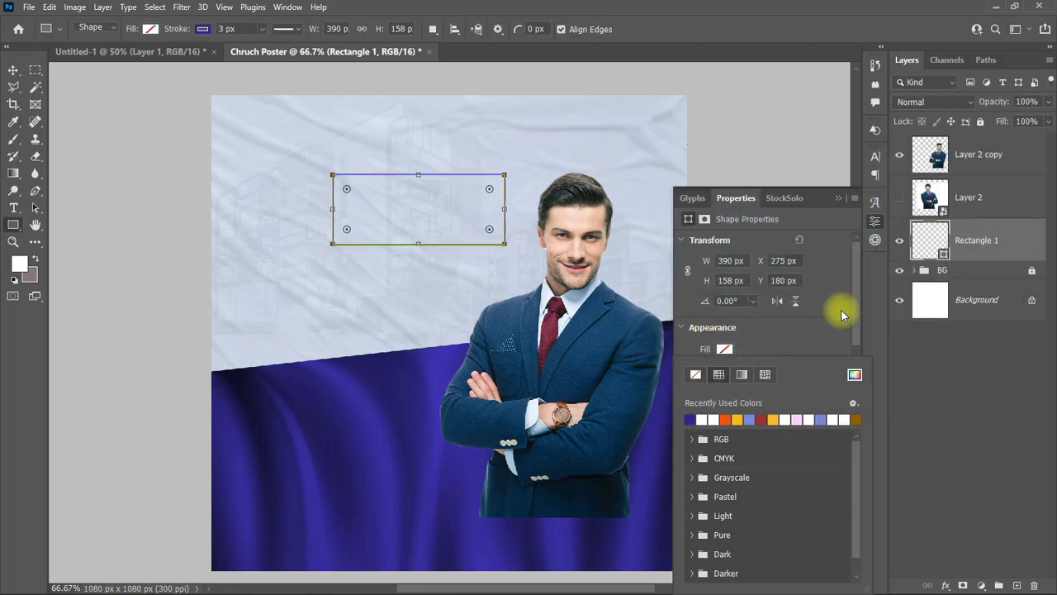
scroll(818, 346, "down", 3)
left_click_drag(798, 384, 814, 388)
Step: Scale the Rectangle 1 pill to about 86% and nudge it right and down
key("v")
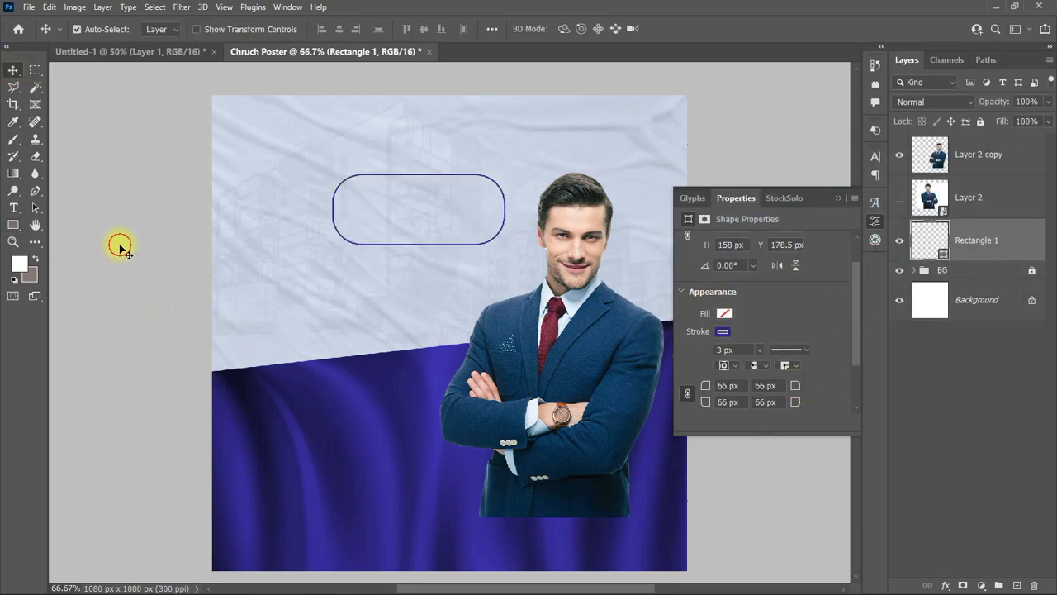
left_click(495, 255)
left_click(1009, 245)
key("ctrl+t")
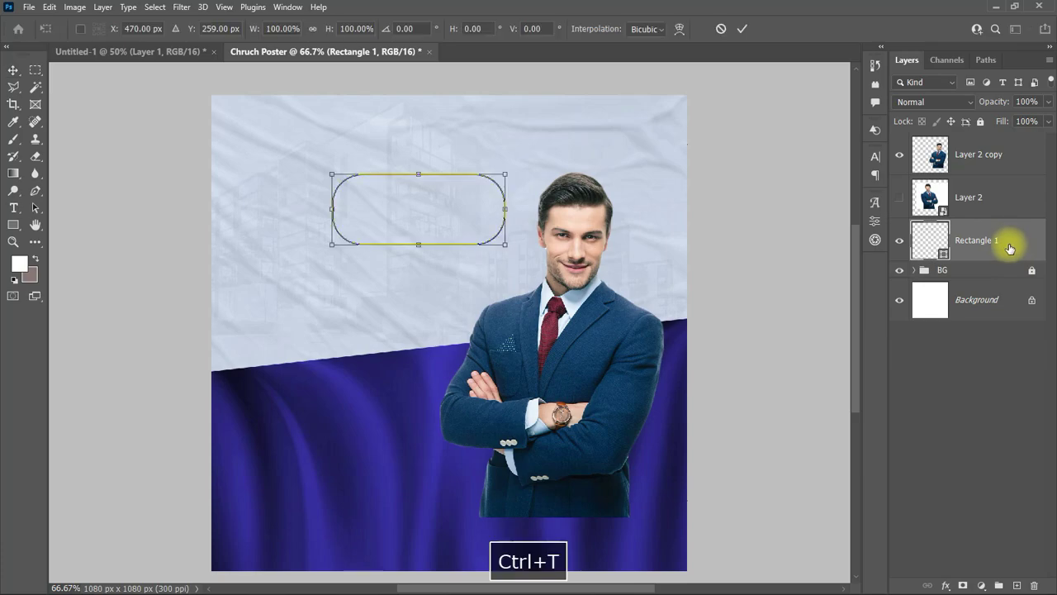
left_click_drag(505, 209, 484, 211)
left_click_drag(354, 199, 383, 205)
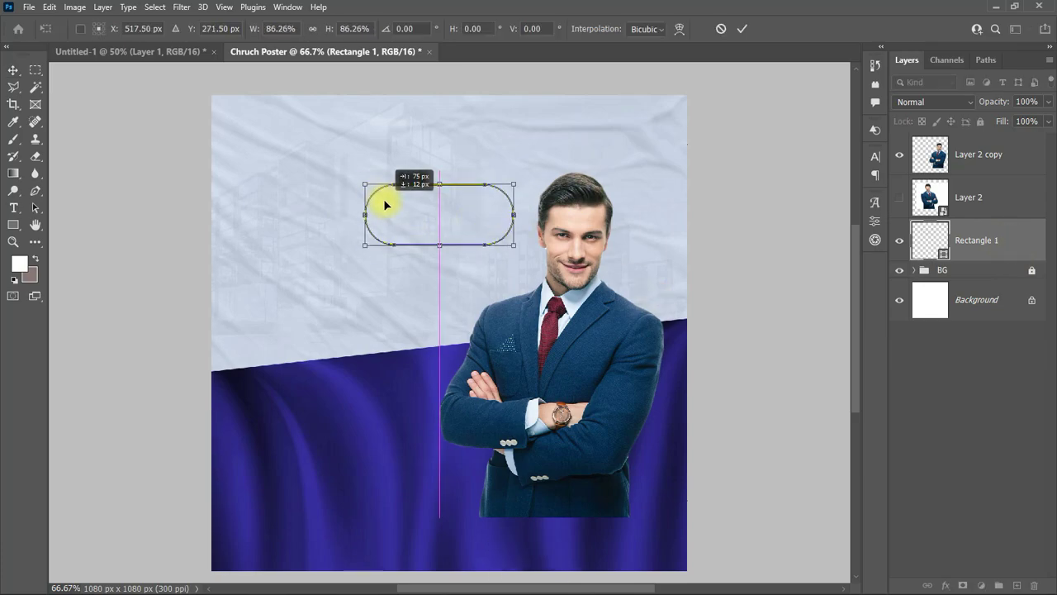
left_click(701, 99)
Step: Rasterize the Rectangle 1 layer into a plain pixel layer
right_click(1008, 241)
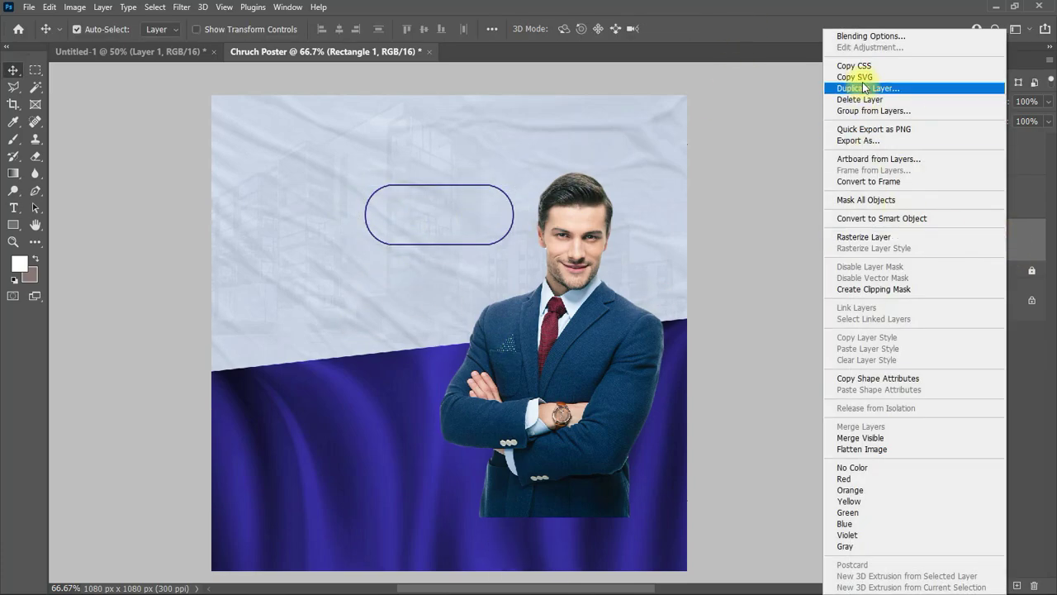
left_click(854, 238)
left_click(35, 71)
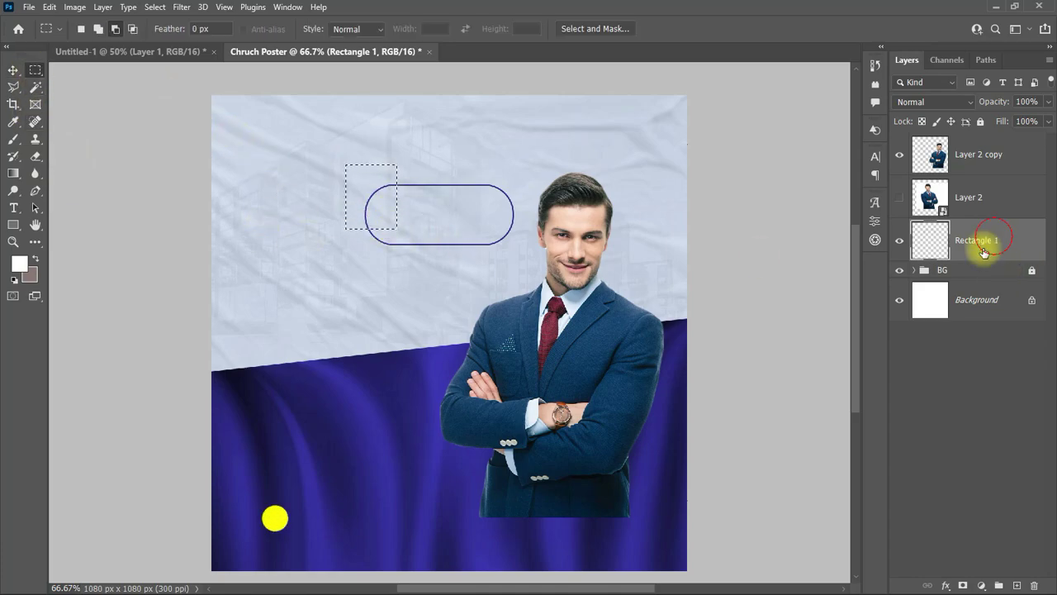
Step: Erase the selected left end of the pill outline and type a 5 on the canvas
key("Delete")
key("ctrl+d")
key("t")
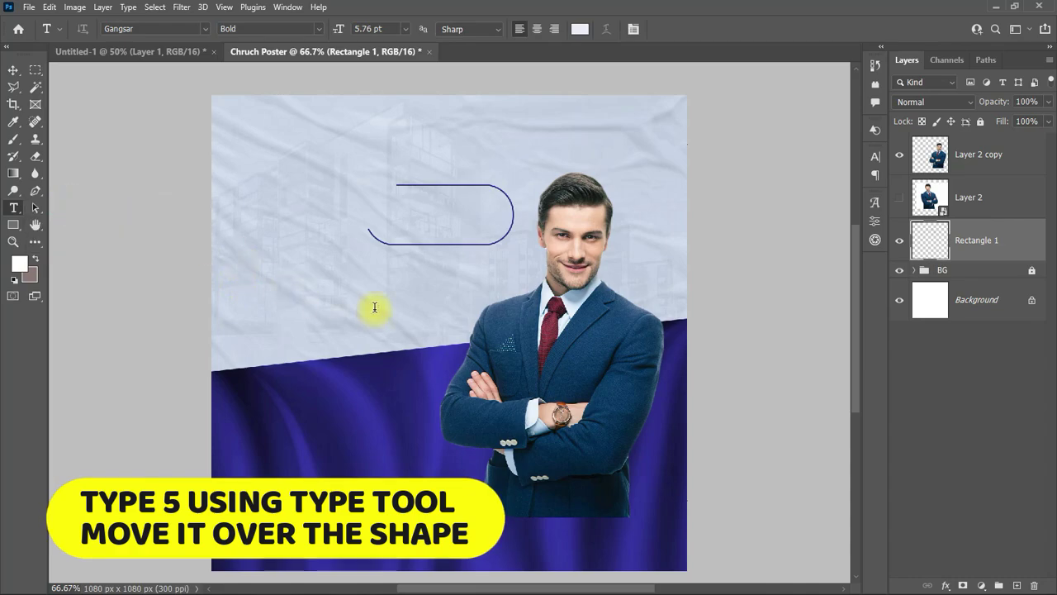
left_click(374, 307)
type("5")
left_click(13, 71)
Step: Set the 5 to 16 pt, dark red sampled from the tie, in GlanceSans-Black
left_click(875, 155)
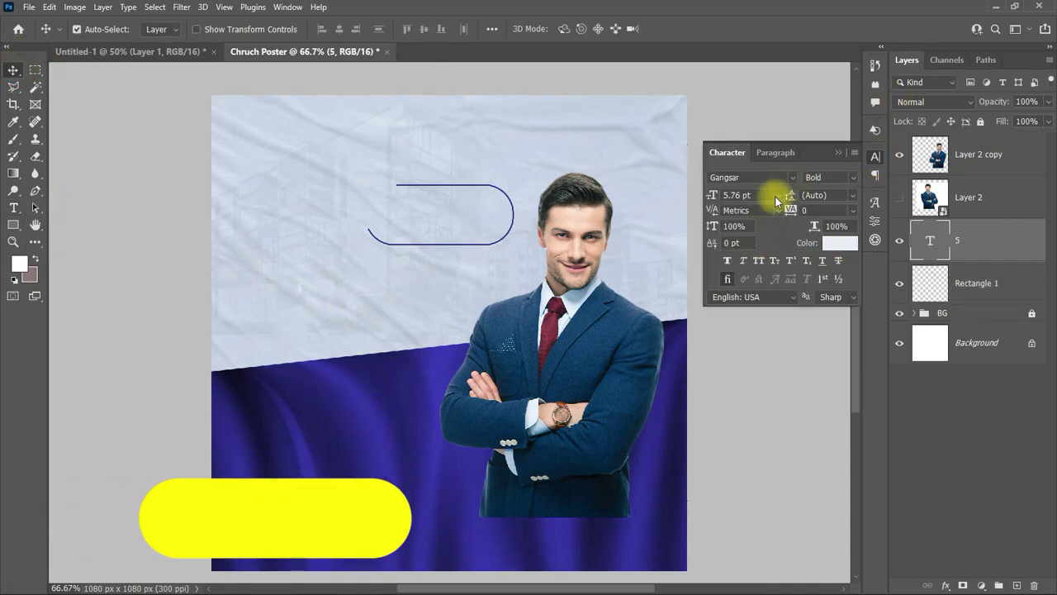
left_click(778, 195)
left_click(747, 308)
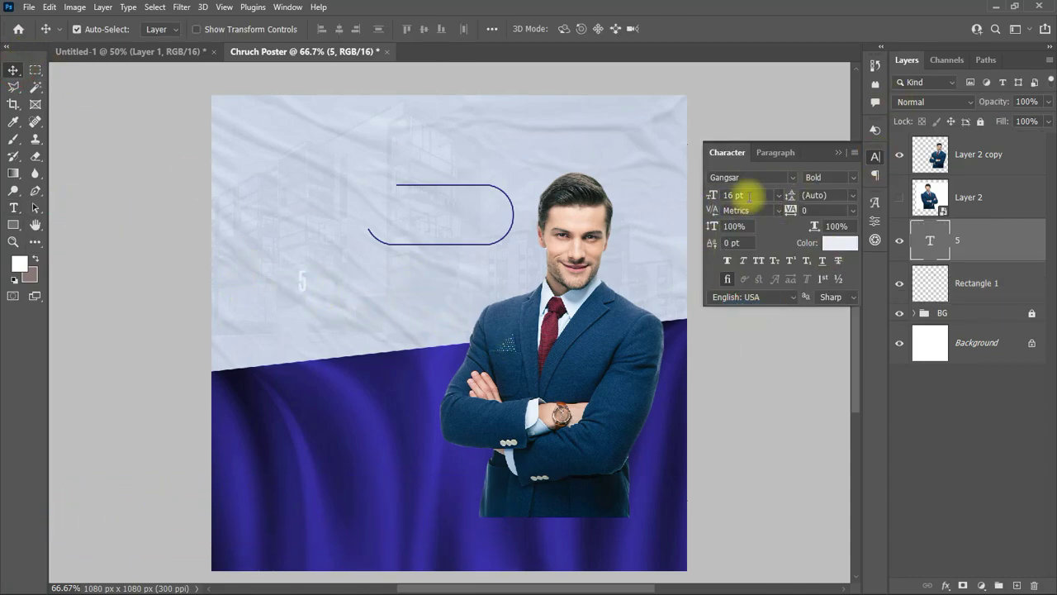
left_click(839, 242)
left_click(553, 329)
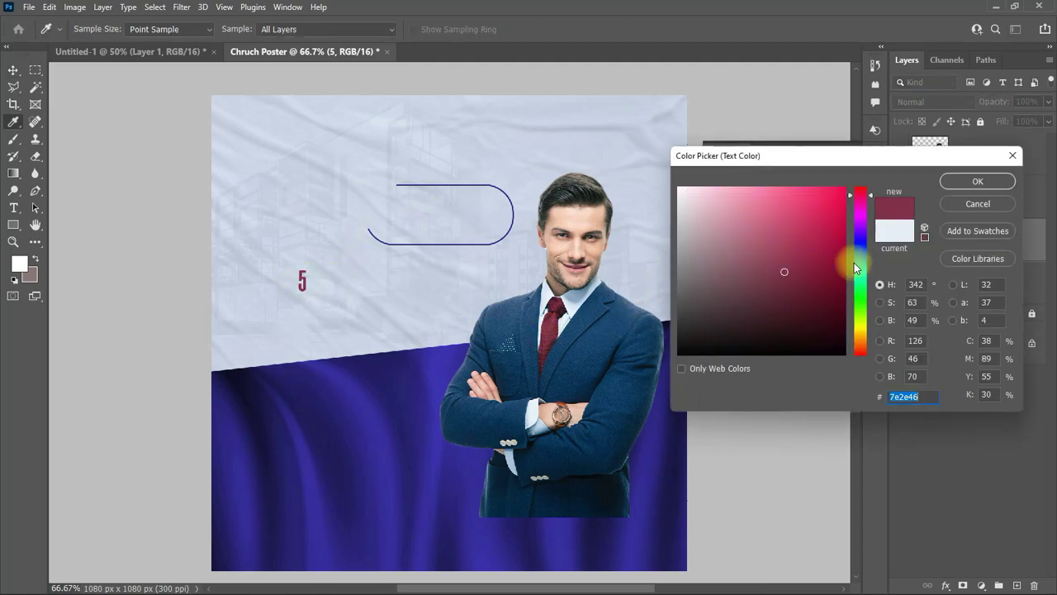
left_click(977, 181)
left_click(788, 178)
type("glan")
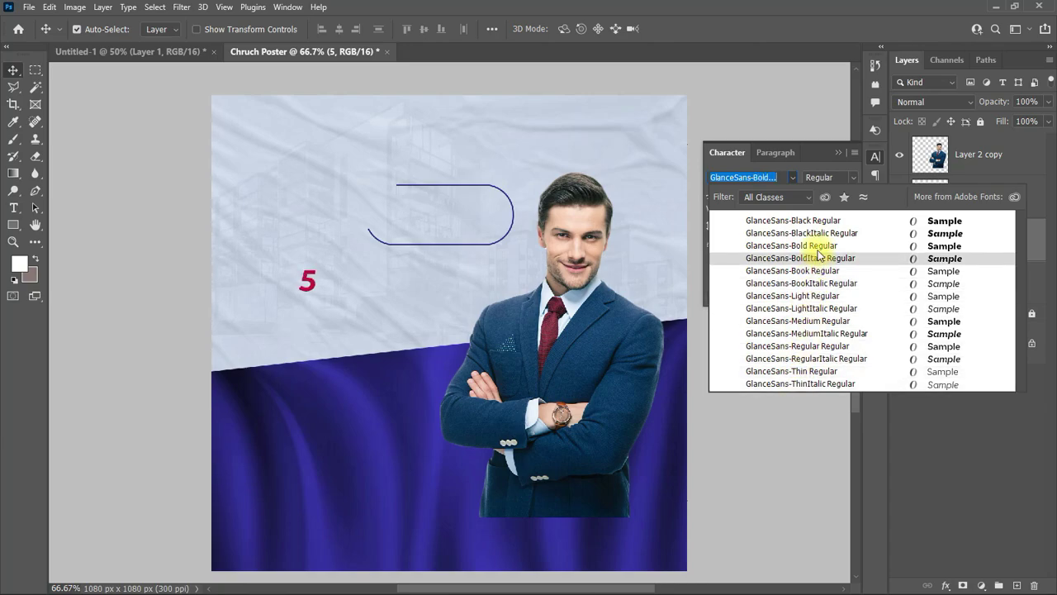
left_click(788, 220)
Step: Move the 5 to the left end of the pill outline
left_click_drag(327, 283, 382, 217)
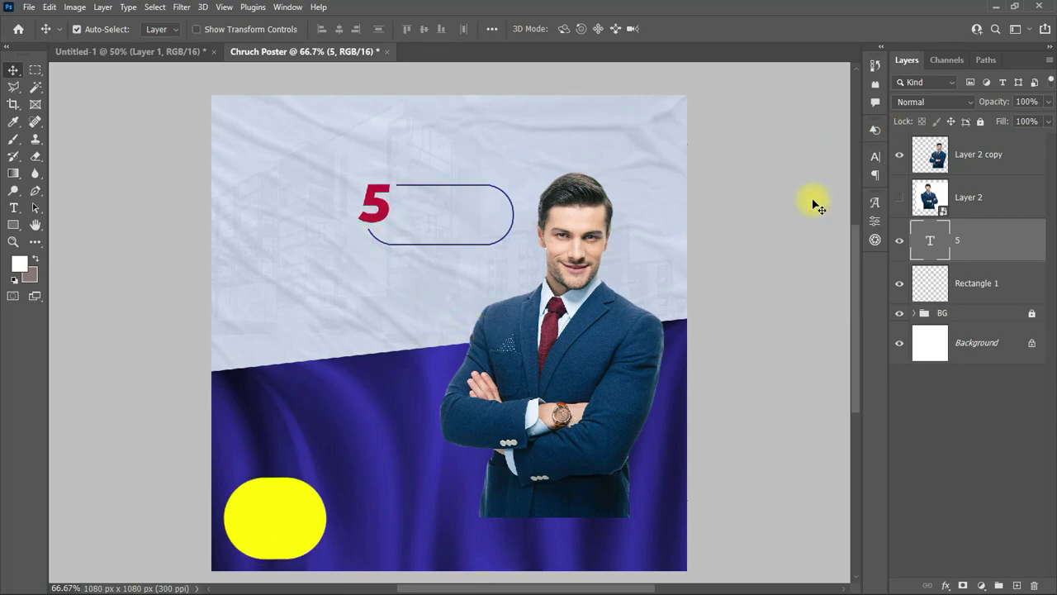
left_click(14, 207)
left_click(378, 321)
Step: Type 'Days', set it to 14 pt and move it into the pill beside the 5
type("Days")
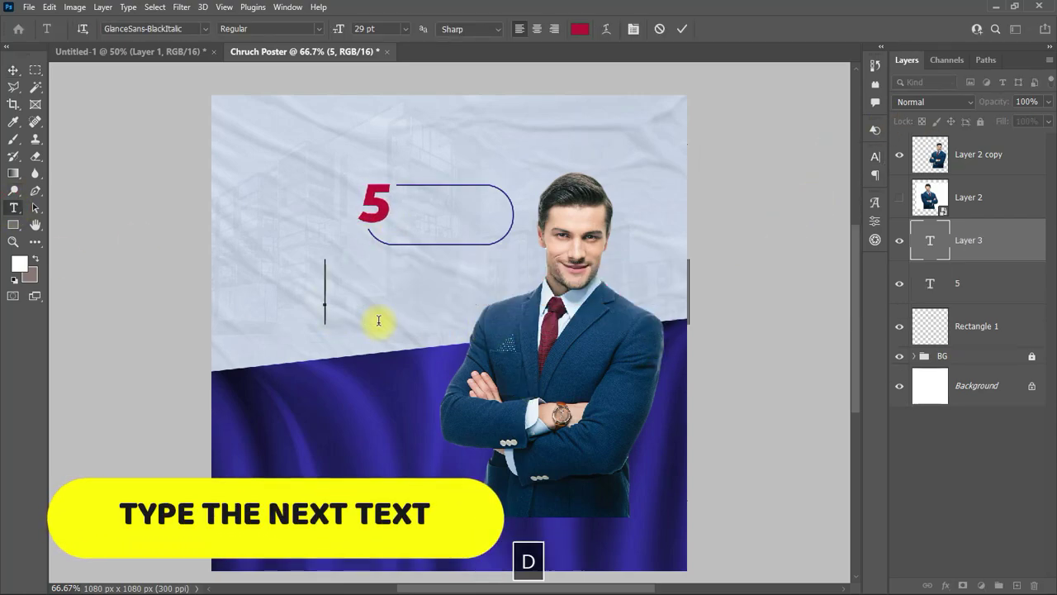
left_click(14, 70)
left_click(875, 157)
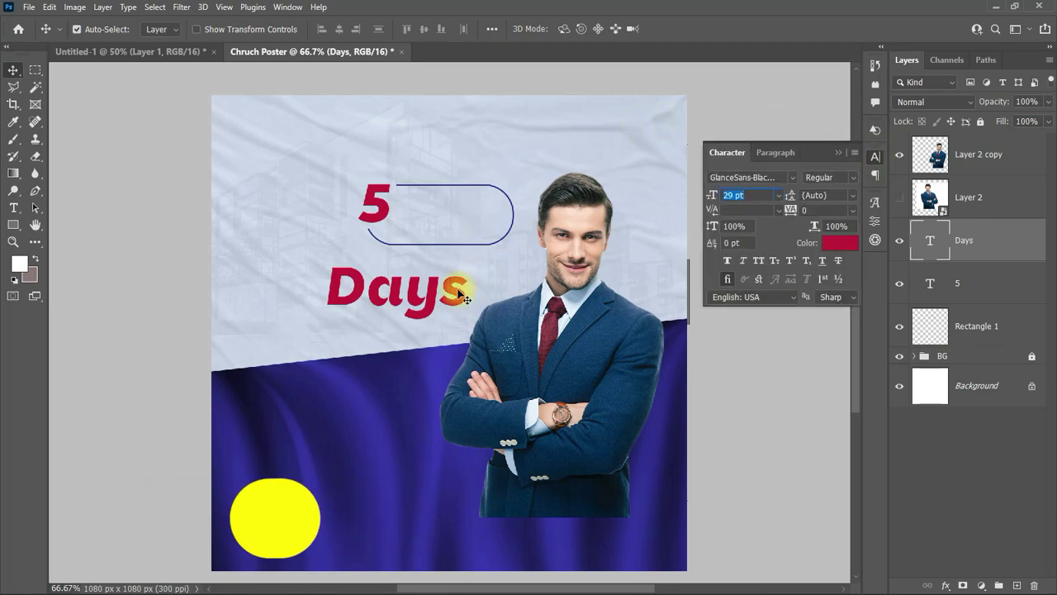
left_click(778, 195)
left_click(746, 294)
left_click_drag(374, 300, 440, 204)
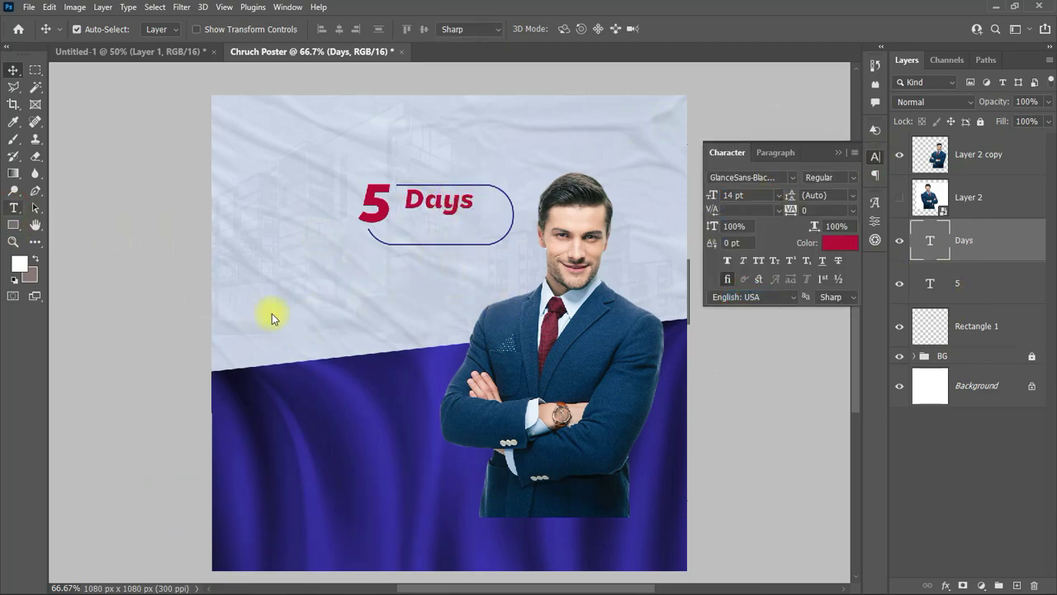
Step: Type 'Encounter' on a new text line below Days
key("t")
left_click(334, 304)
type("EN")
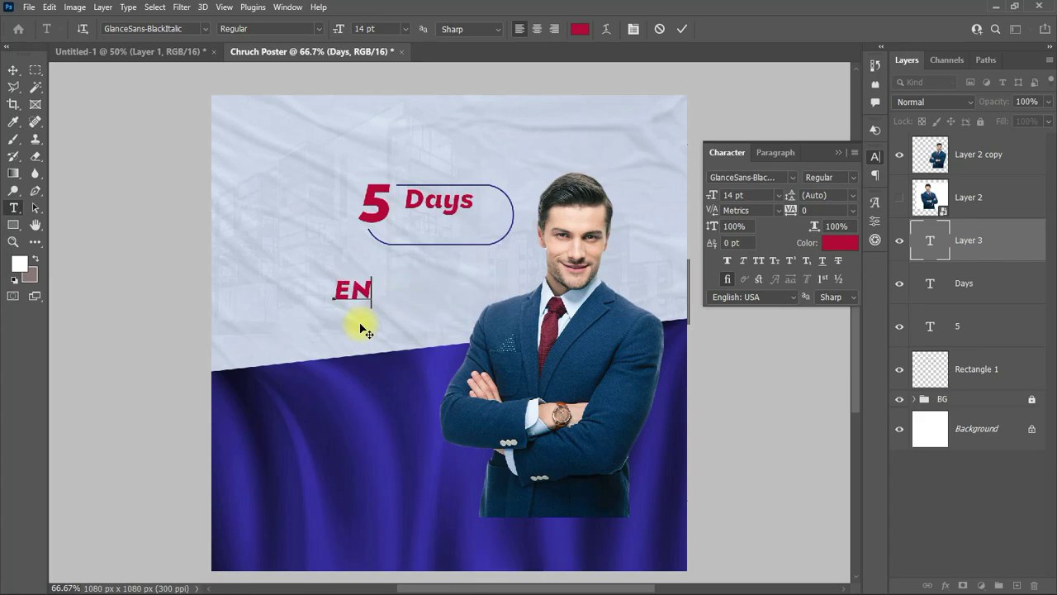
key("BackSpace")
key("Caps_Lock")
type("ncounter")
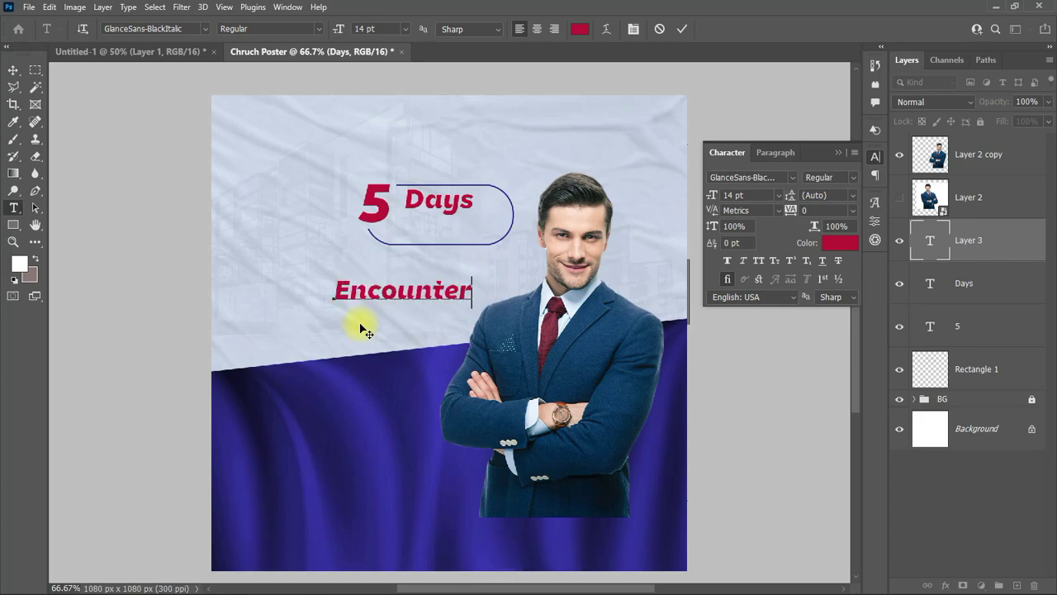
key("ctrl+Return")
key("v")
Step: Set Encounter to GlanceSans-Bold and move it into the pill under Days
left_click(785, 178)
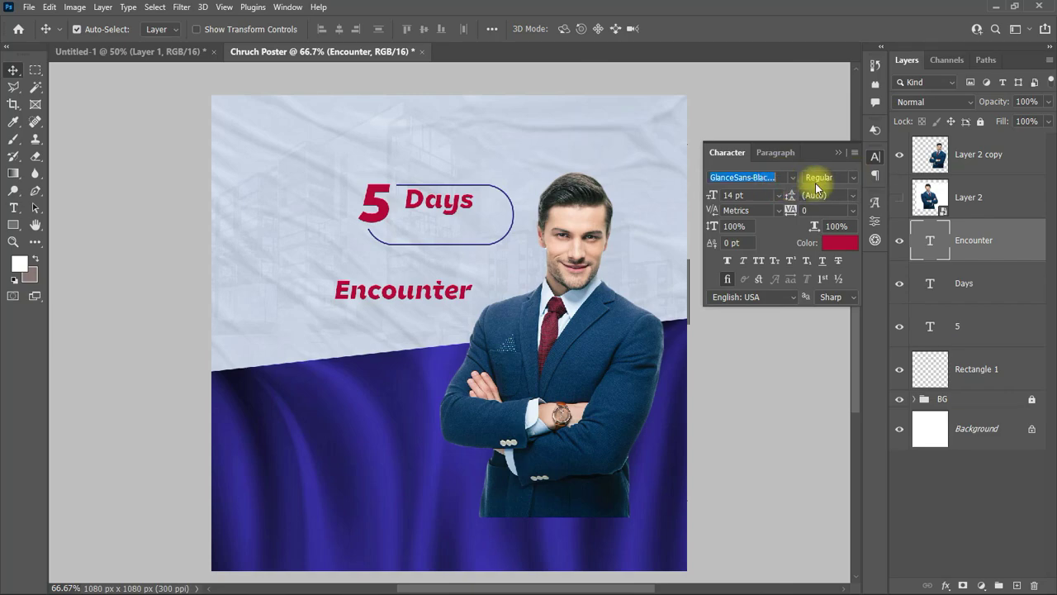
type("glac")
key("BackSpace")
type("nce")
left_click(776, 239)
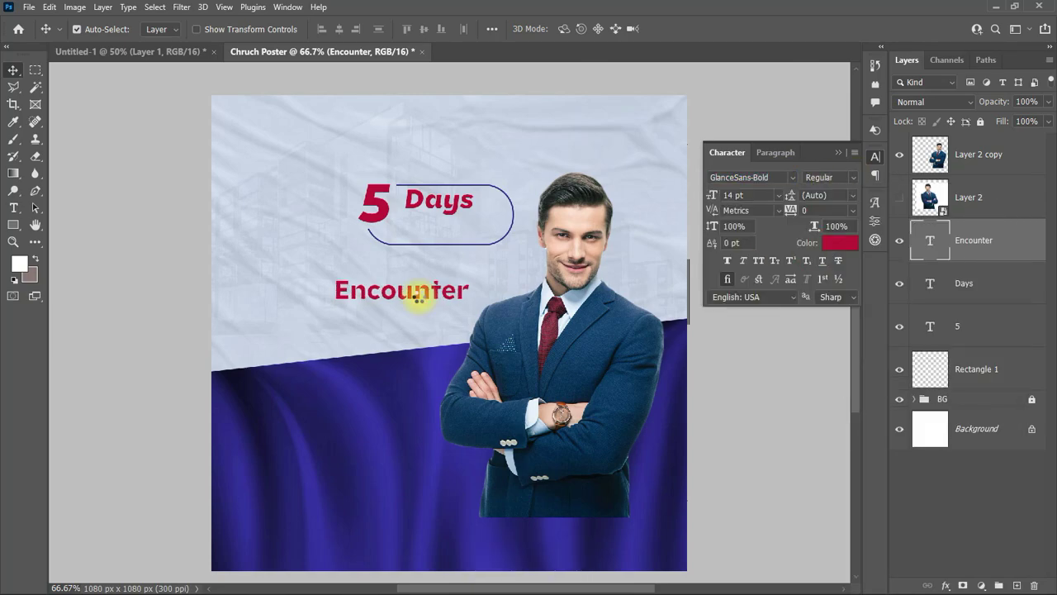
left_click_drag(417, 290, 452, 227)
scroll(734, 195, "down", 2)
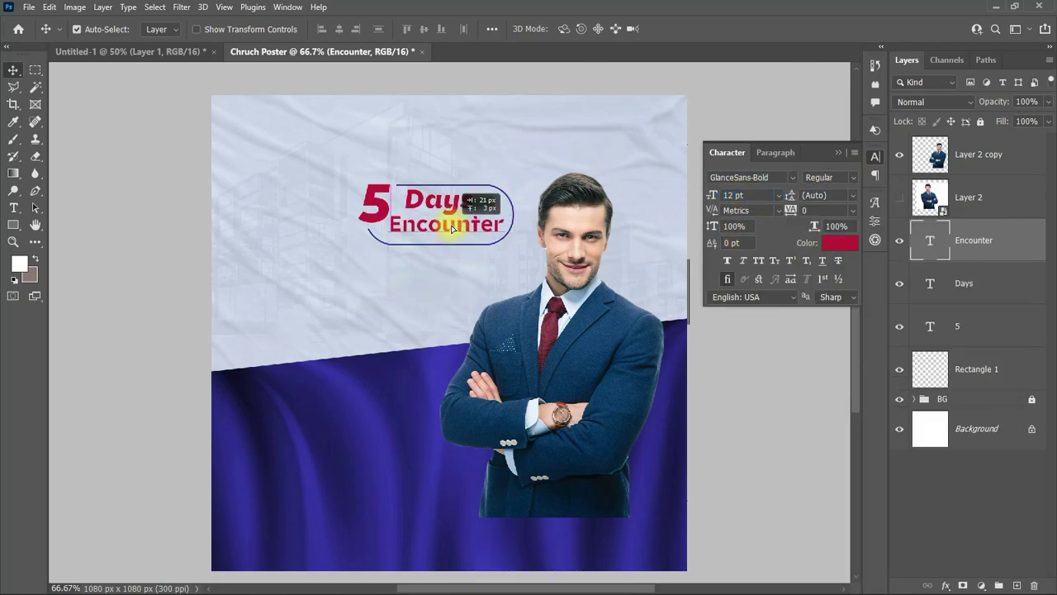
Step: Shorten the Rectangle 1 pill's height to fit the text
left_click(1028, 364)
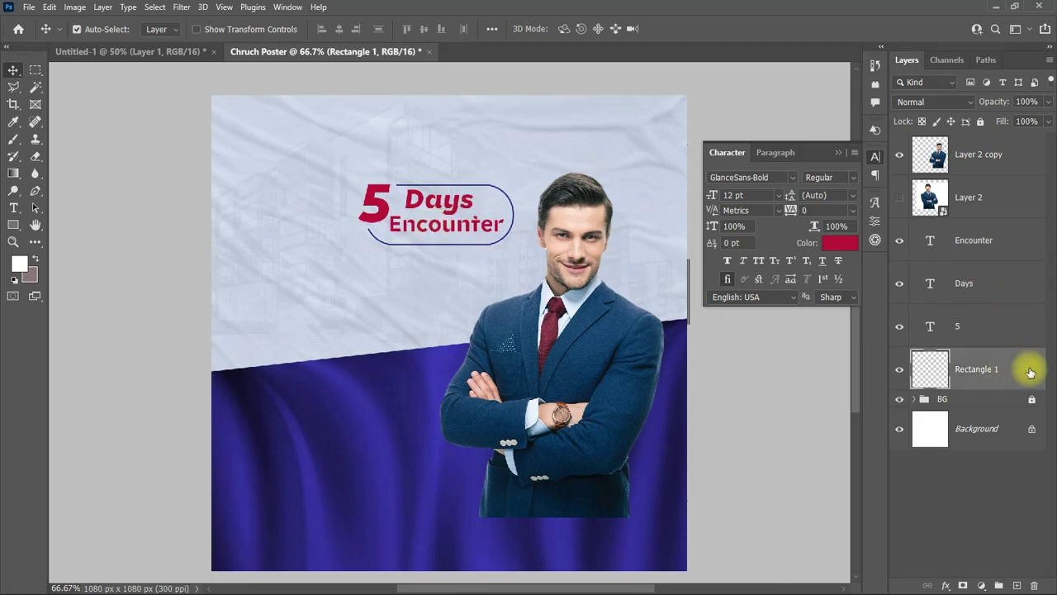
key("ctrl+t")
left_click_drag(437, 243, 439, 240)
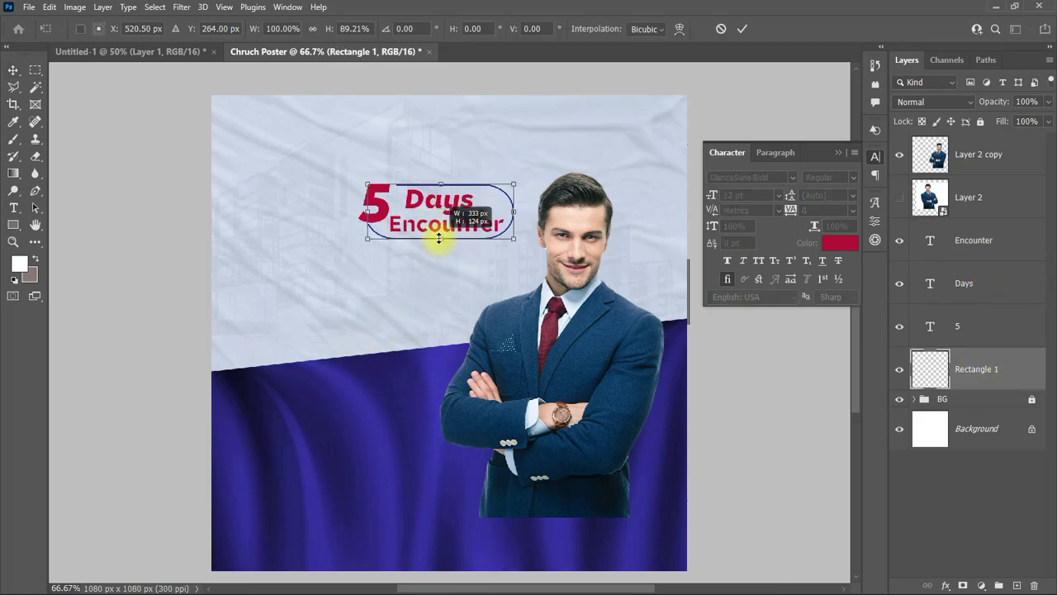
key("Return")
Step: Recolour the Days and Encounter text to the blue sampled from the canvas
left_click(376, 207)
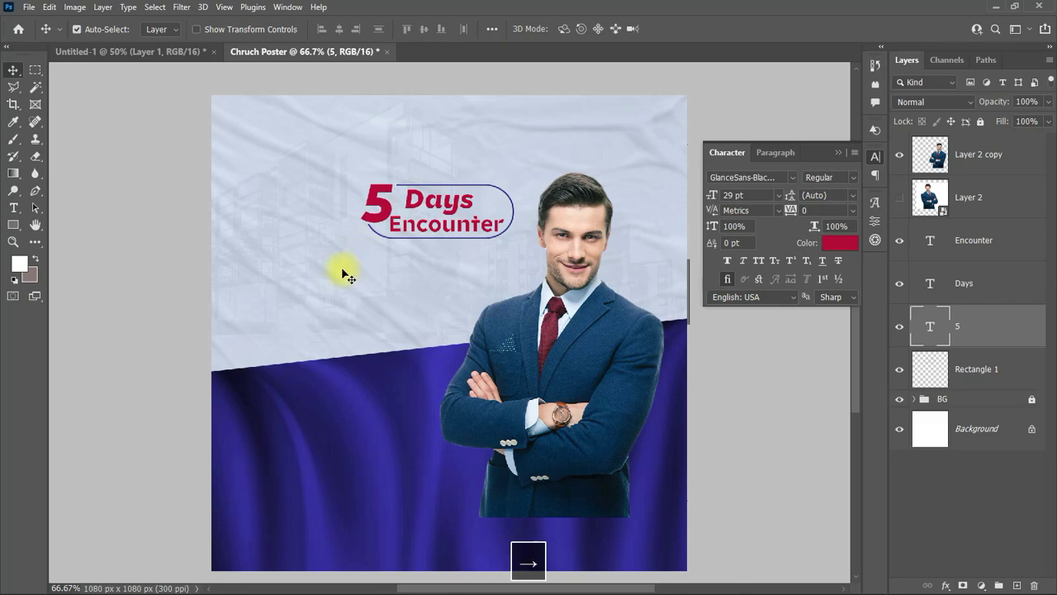
left_click(429, 202)
left_click(432, 236)
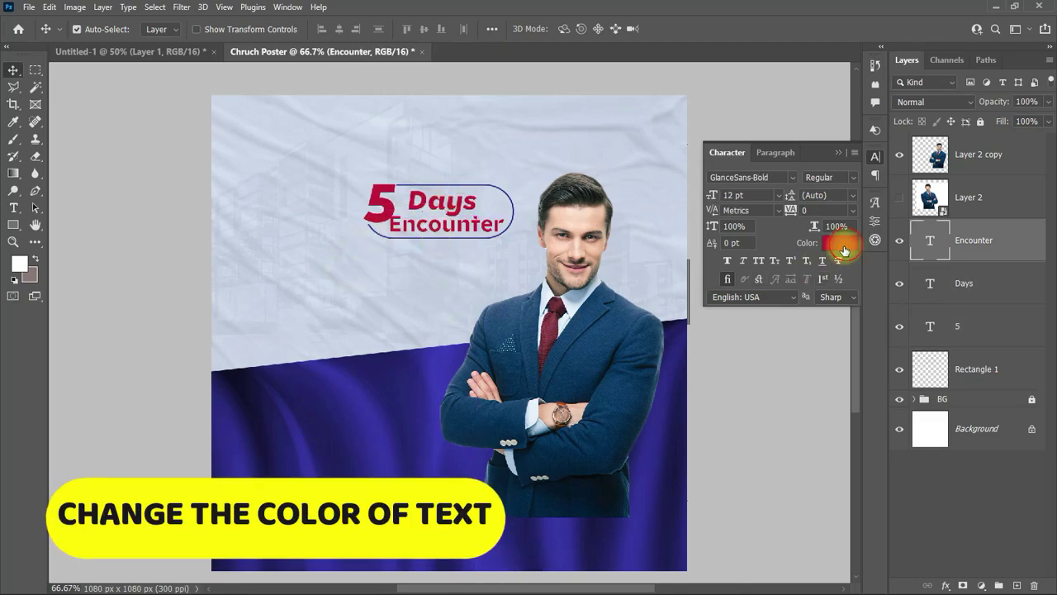
left_click(843, 250)
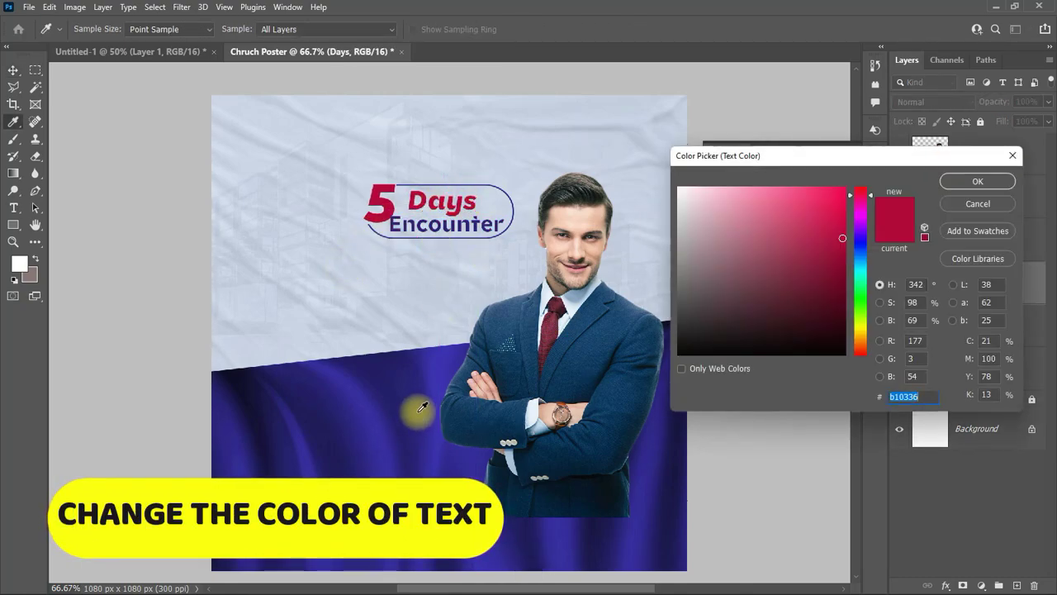
left_click(419, 408)
left_click(942, 182)
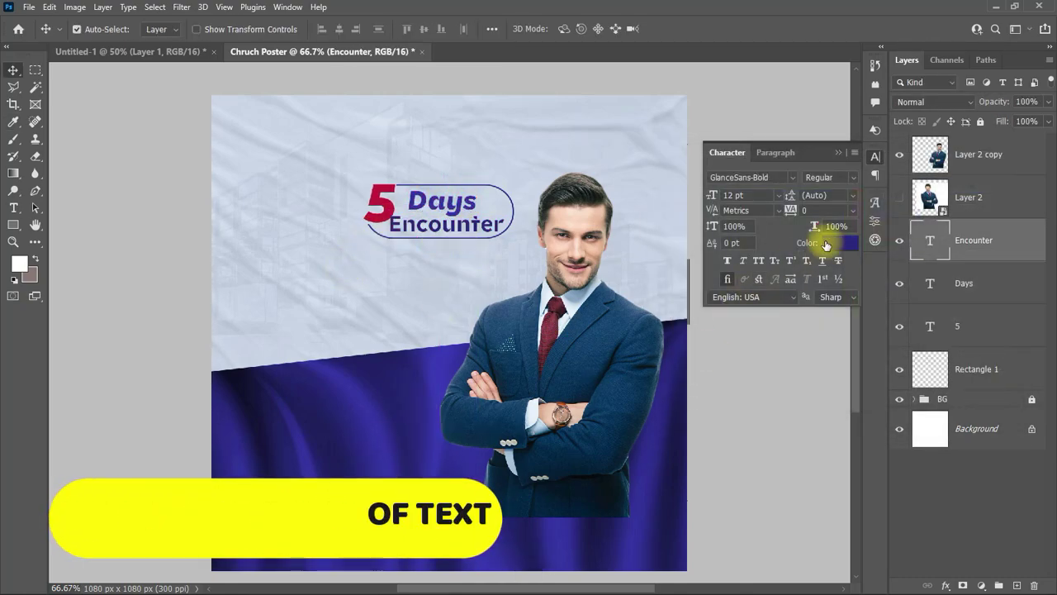
left_click(826, 245)
left_click(429, 436)
left_click(987, 179)
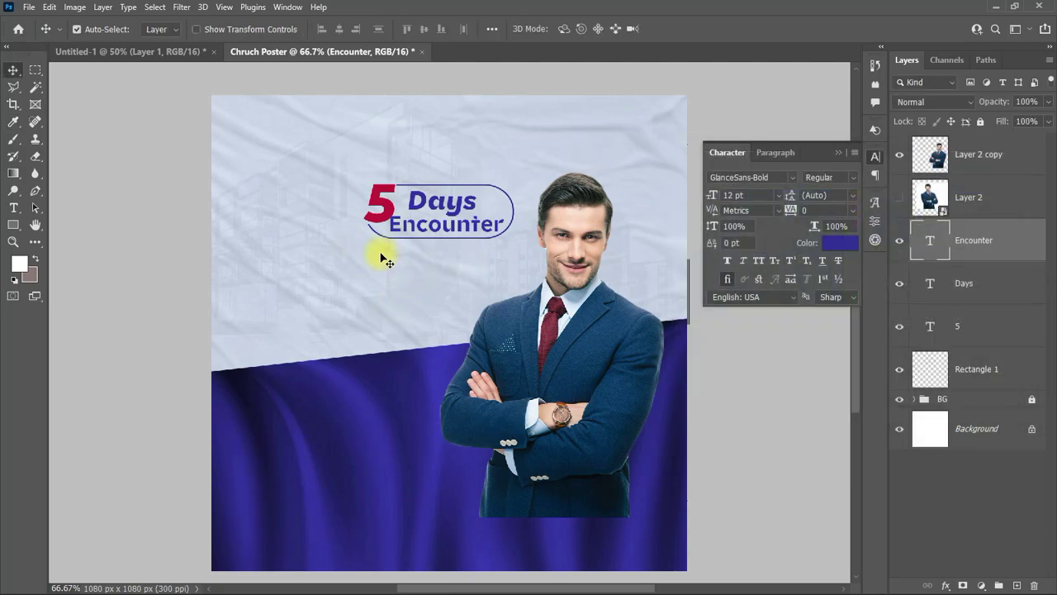
Step: Change 'Encounter' to lowercase 'encounter'
double_click(400, 224)
key("BackSpace")
type("e")
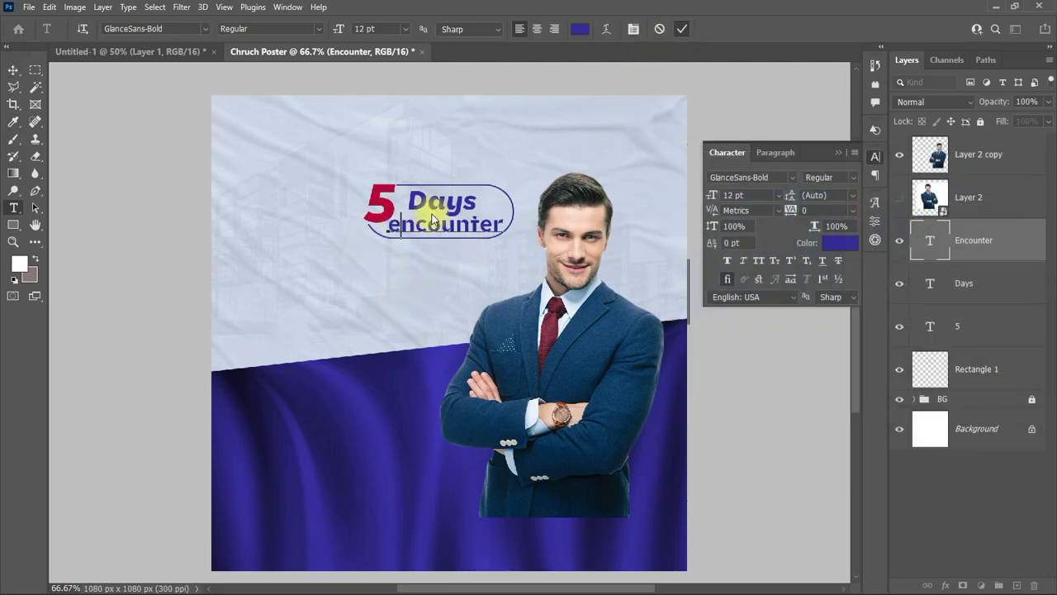
key("ctrl+Return")
left_click(435, 207)
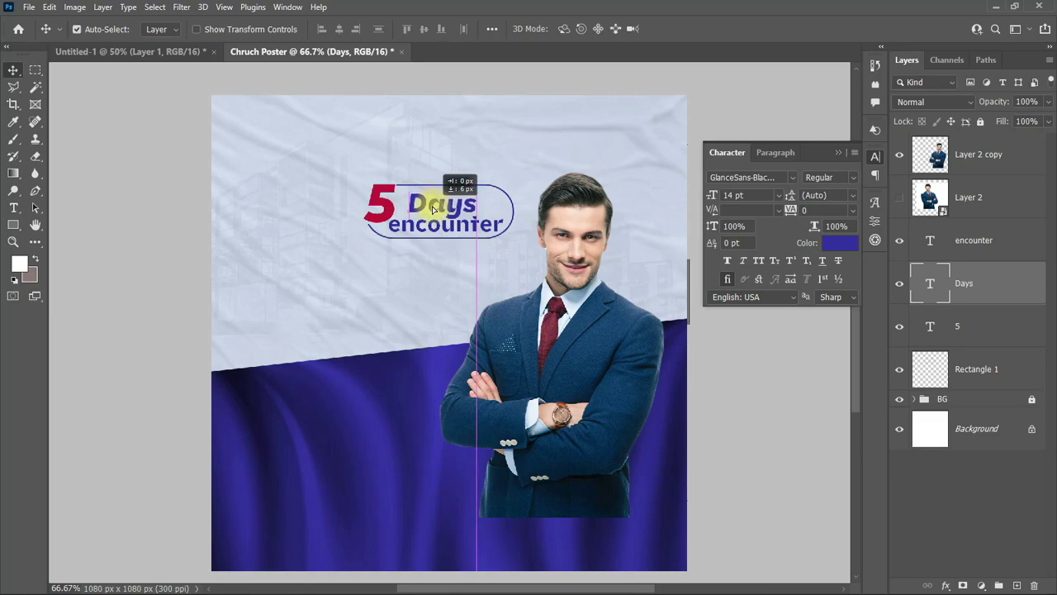
left_click(876, 157)
Step: Add 'THE GRACED' in GlanceSans-Bold, centred near the top of the page
key("t")
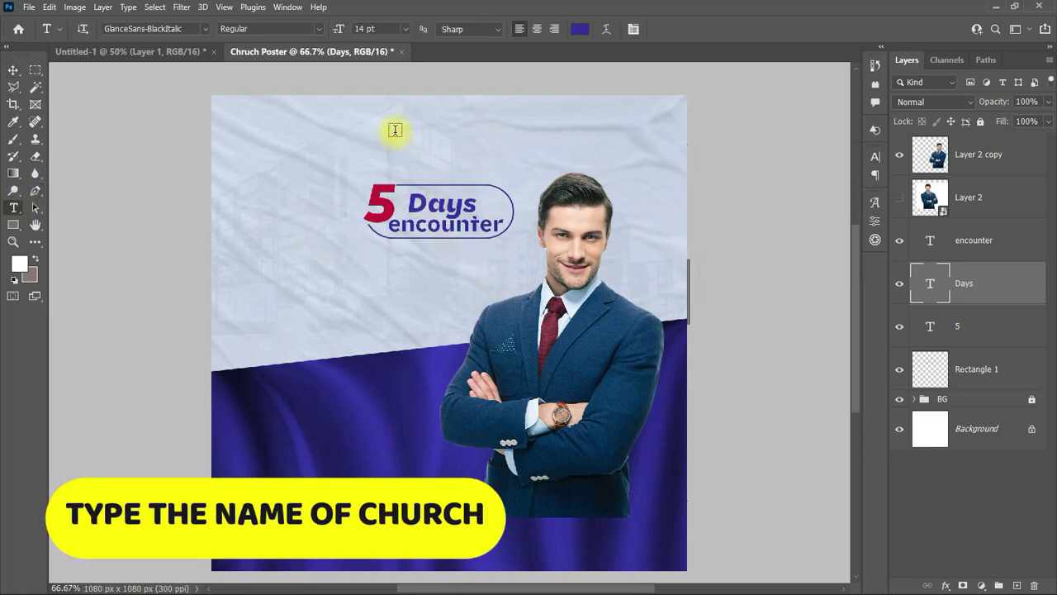
left_click(395, 130)
type("THE GRACED")
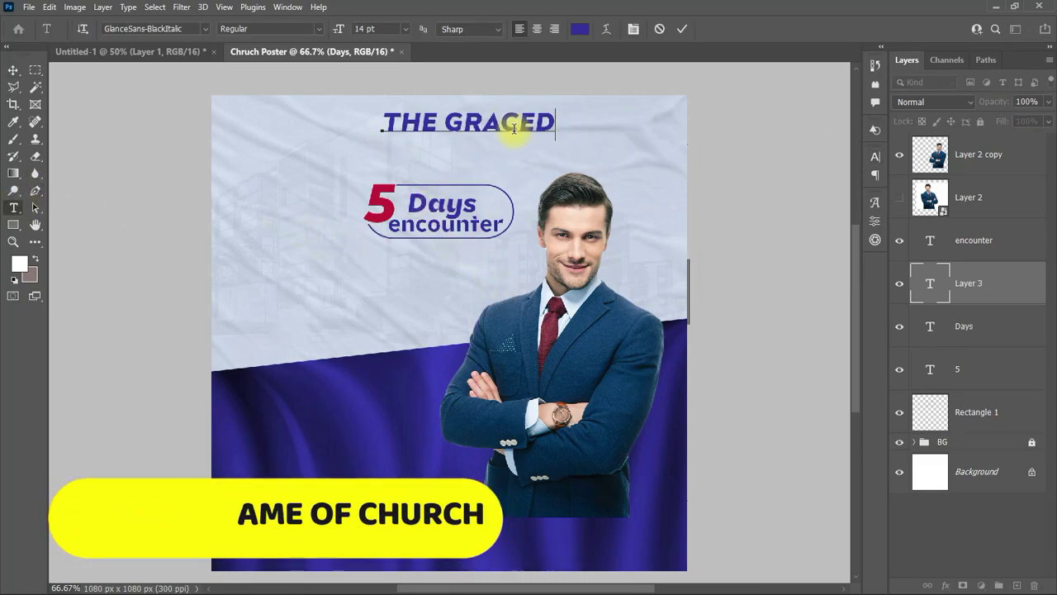
key("Escape")
key("v")
left_click(875, 156)
left_click(734, 176)
type("G;LAN")
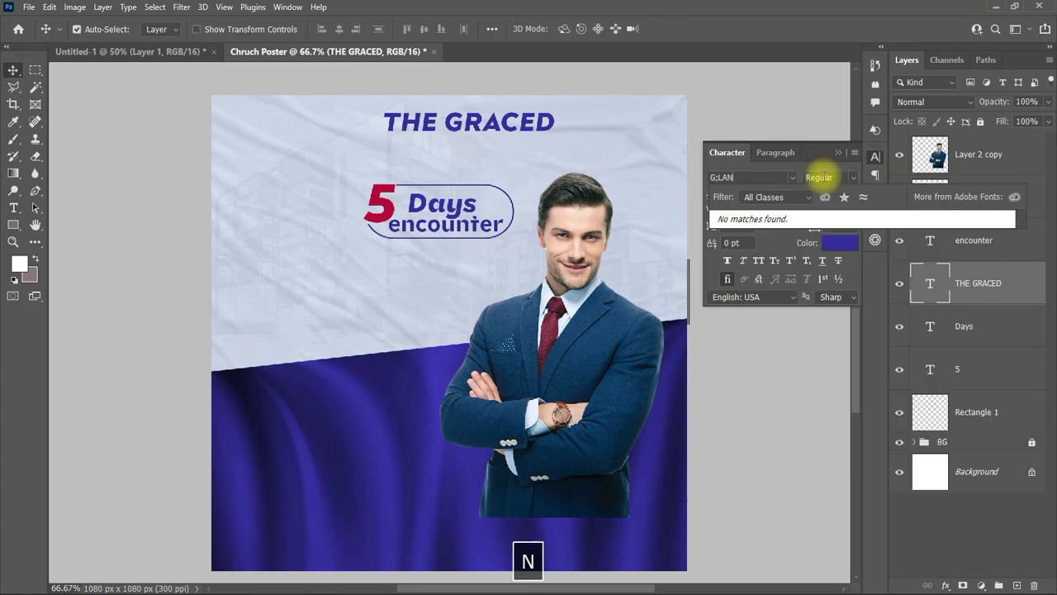
key("BackSpace")
key("BackSpace")
key("BackSpace")
key("BackSpace")
type("LAN")
left_click(772, 243)
left_click_drag(419, 129, 393, 140)
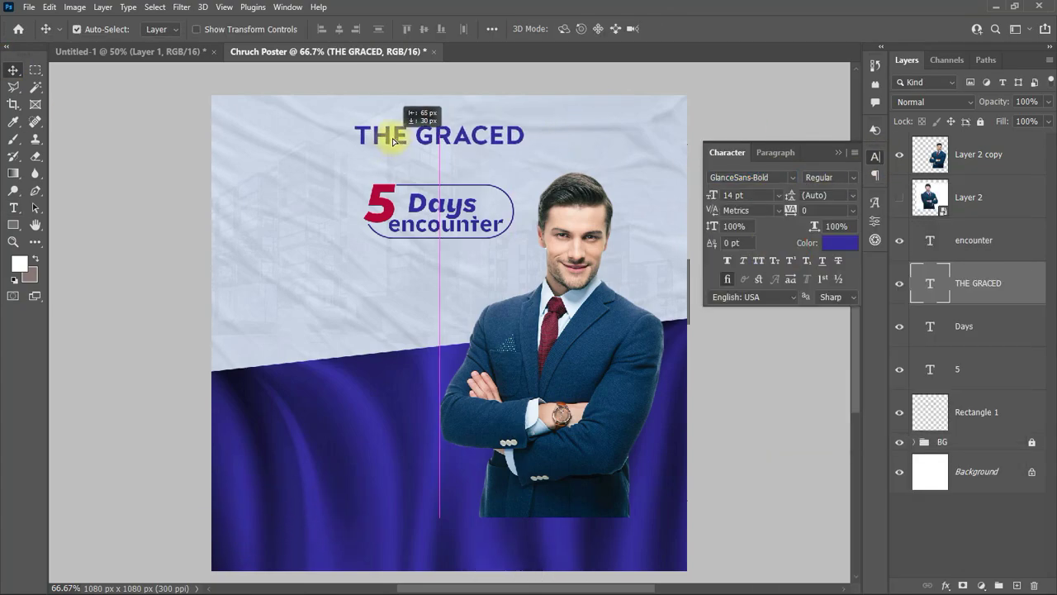
Step: Type 'PEOPLE ASSEMBLY' and place it just under THE GRACED
left_click(14, 207)
left_click(310, 304)
type("PEOPLE ASS")
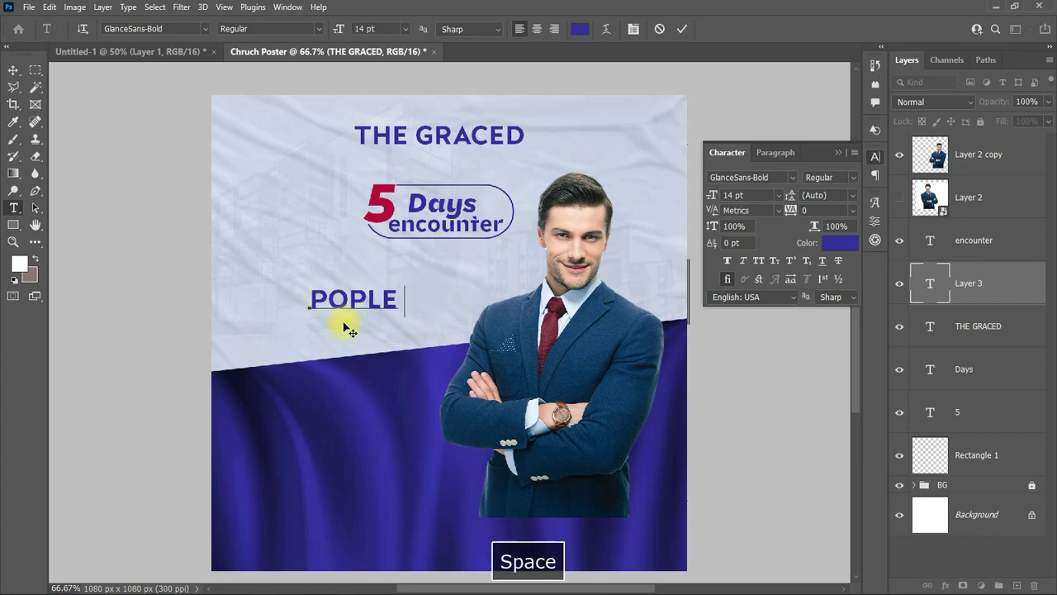
type("EMBLY")
key("Escape")
key("v")
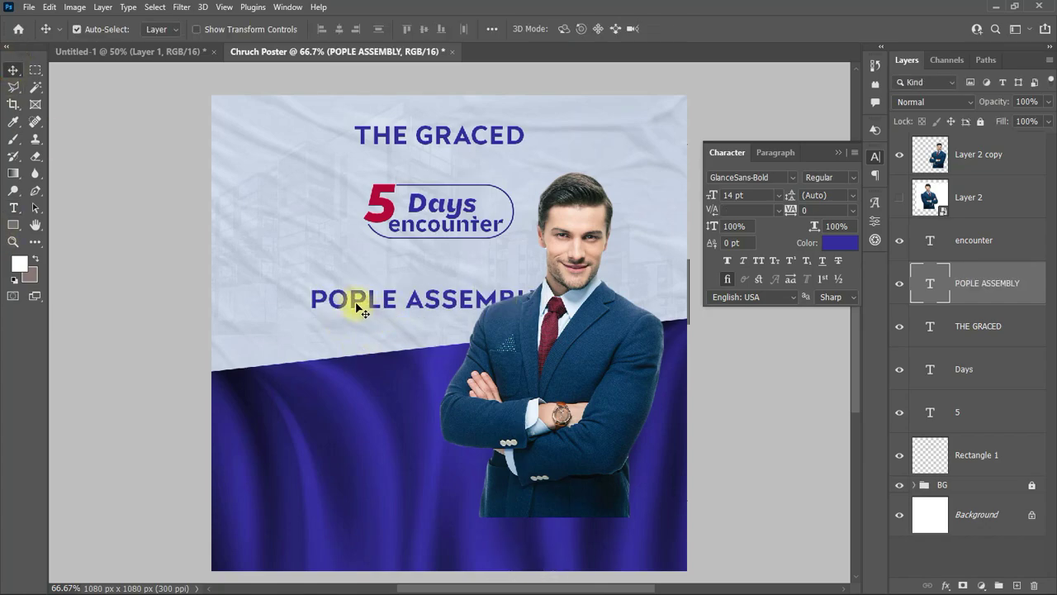
double_click(342, 302)
type("E")
left_click(680, 29)
left_click_drag(433, 285, 444, 135)
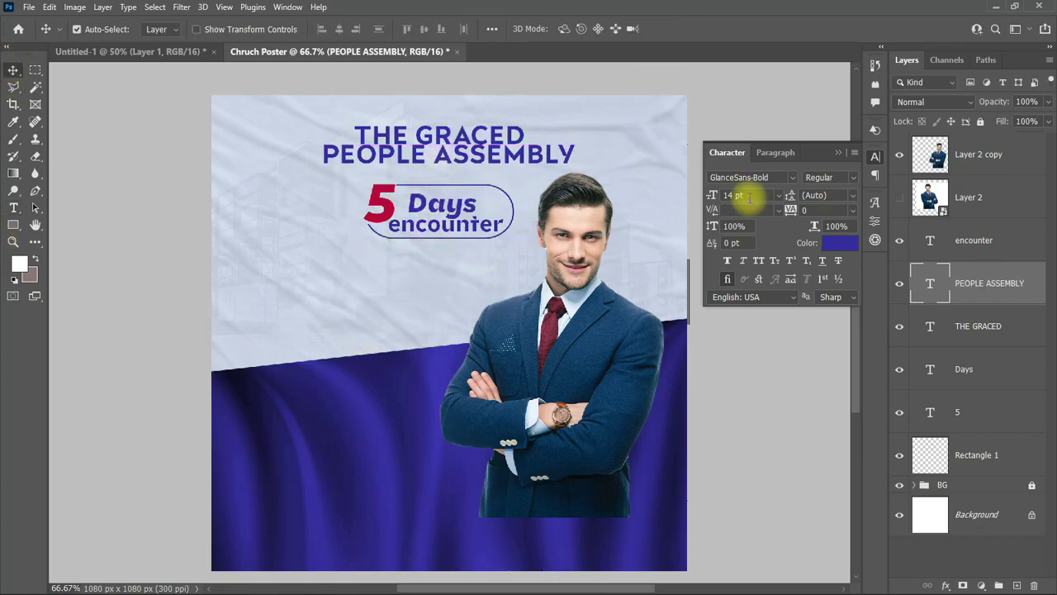
Step: Set PEOPLE ASSEMBLY to GlanceSans-Book 10 pt, tracking -25, and nudge THE GRACED above it
left_click(793, 177)
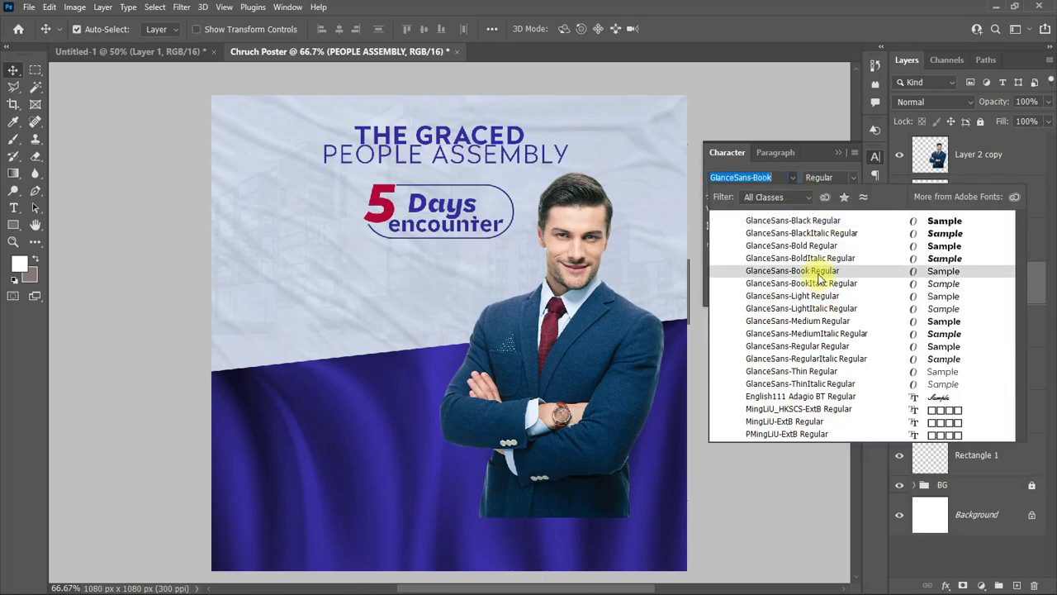
left_click(821, 278)
left_click(778, 195)
left_click(747, 265)
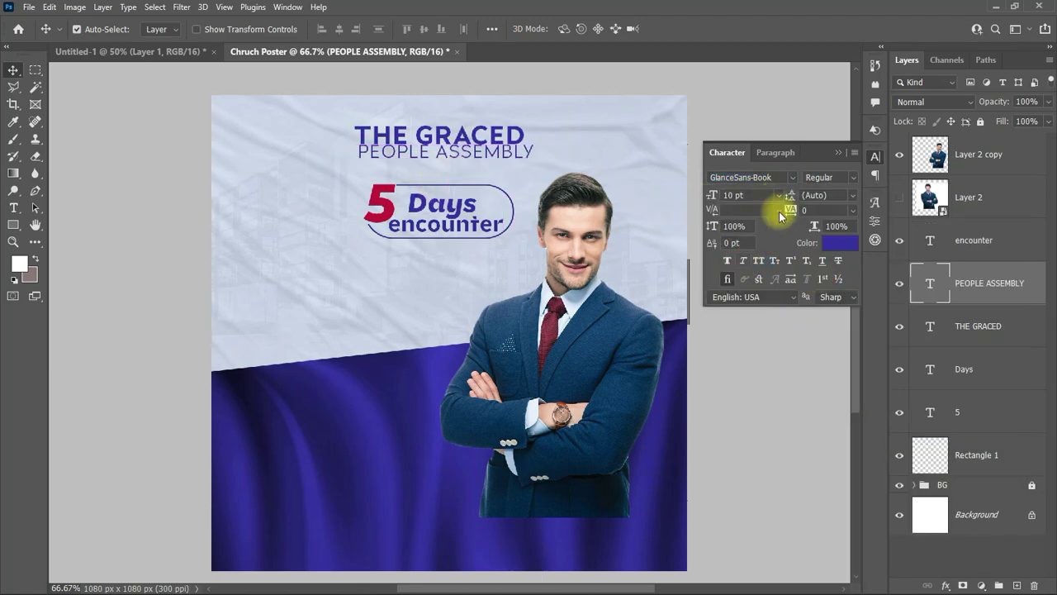
left_click(852, 209)
left_click(823, 257)
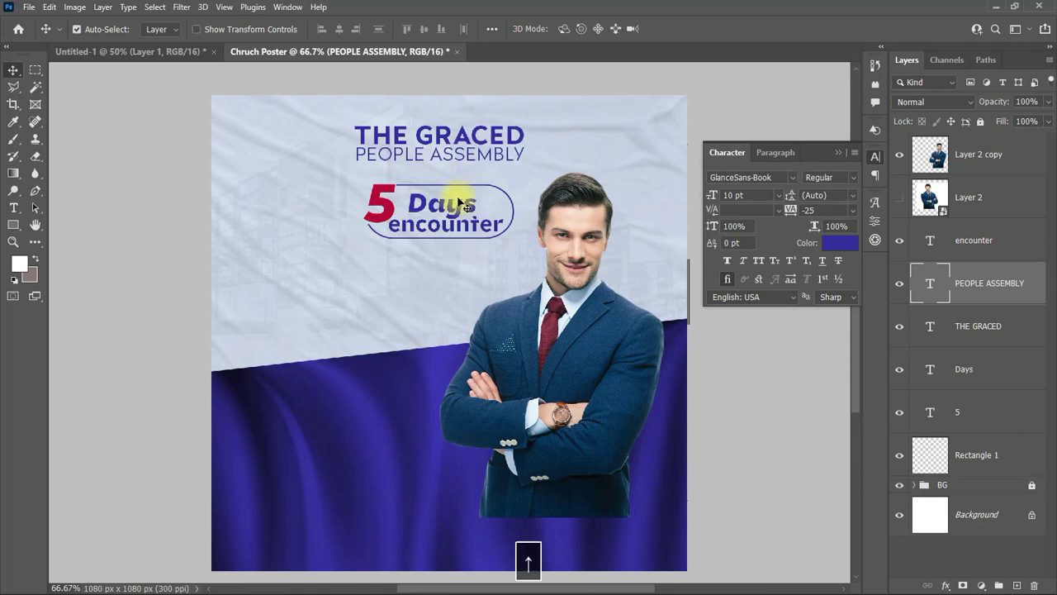
left_click(503, 141)
left_click_drag(488, 141, 466, 141)
Step: Type the tagline 'THE ATMOSPHERE OF' as a new text line
left_click(465, 151)
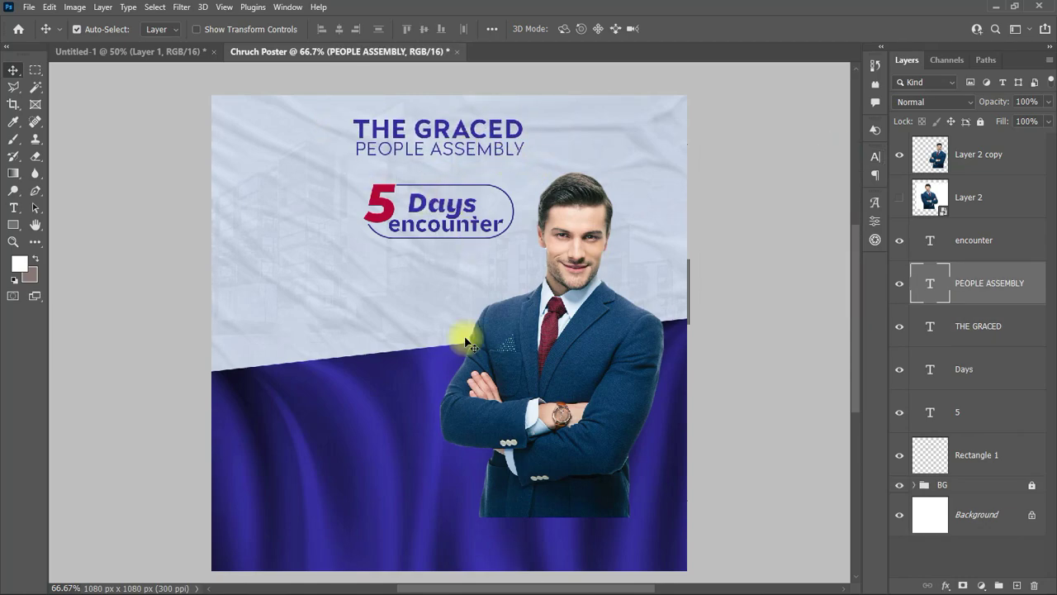
right_click(10, 208)
left_click(91, 205)
left_click(324, 302)
type("THE")
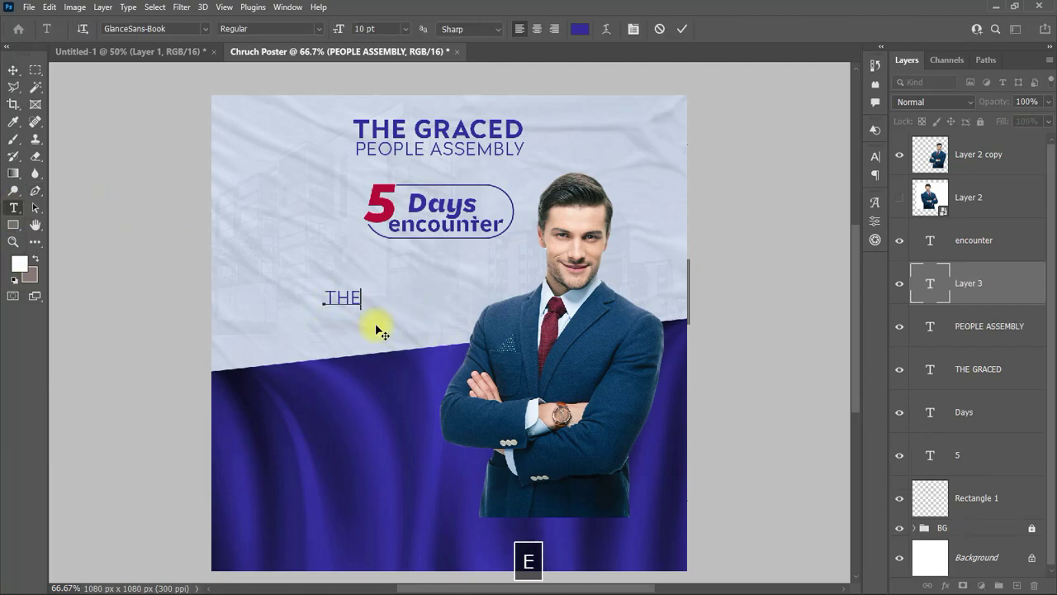
type(" ATMOSPHERE OF")
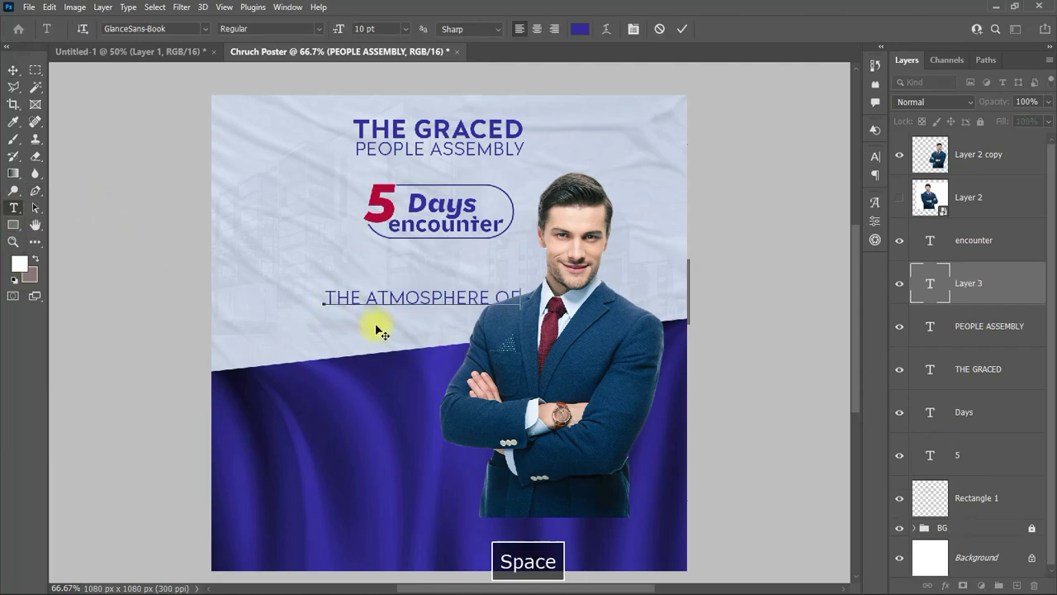
key("ctrl+Return")
key("v")
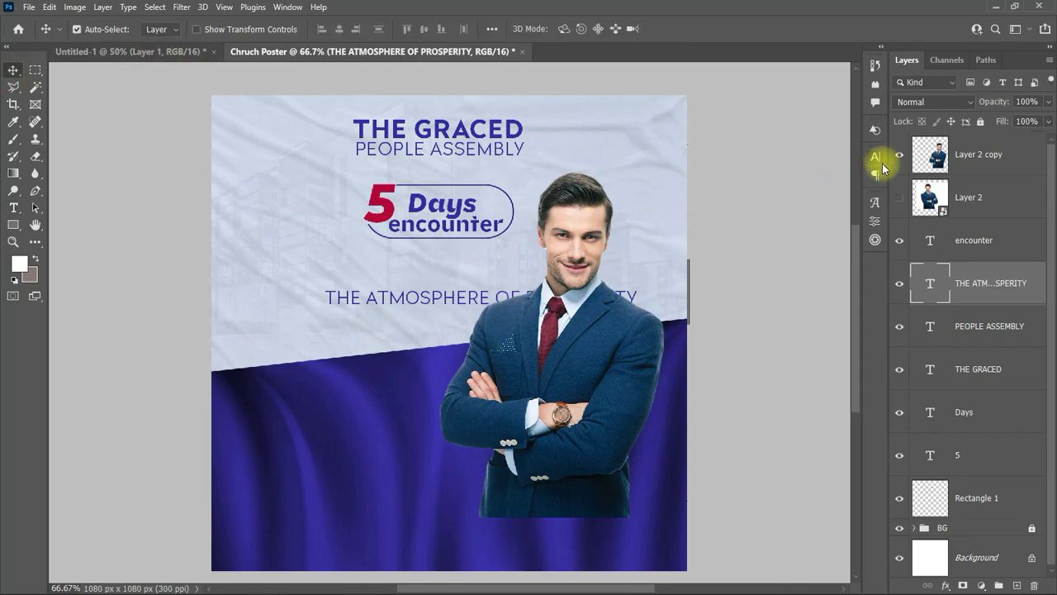
Step: Apply GlanceSans Book to the tagline and move it up under the church name
left_click(875, 156)
key("BackSpace")
type("anceSans-Book...")
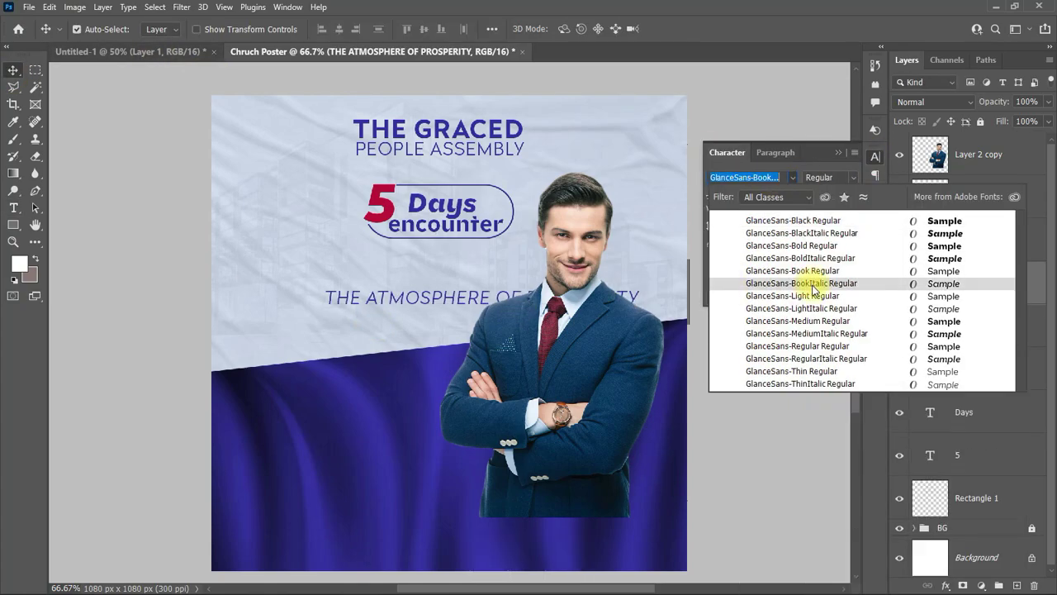
left_click(767, 276)
left_click_drag(389, 296, 426, 172)
Step: Make the tagline 6 pt GlanceSans-Medium in deep red
left_click(776, 195)
left_click(743, 238)
left_click(777, 198)
left_click(742, 227)
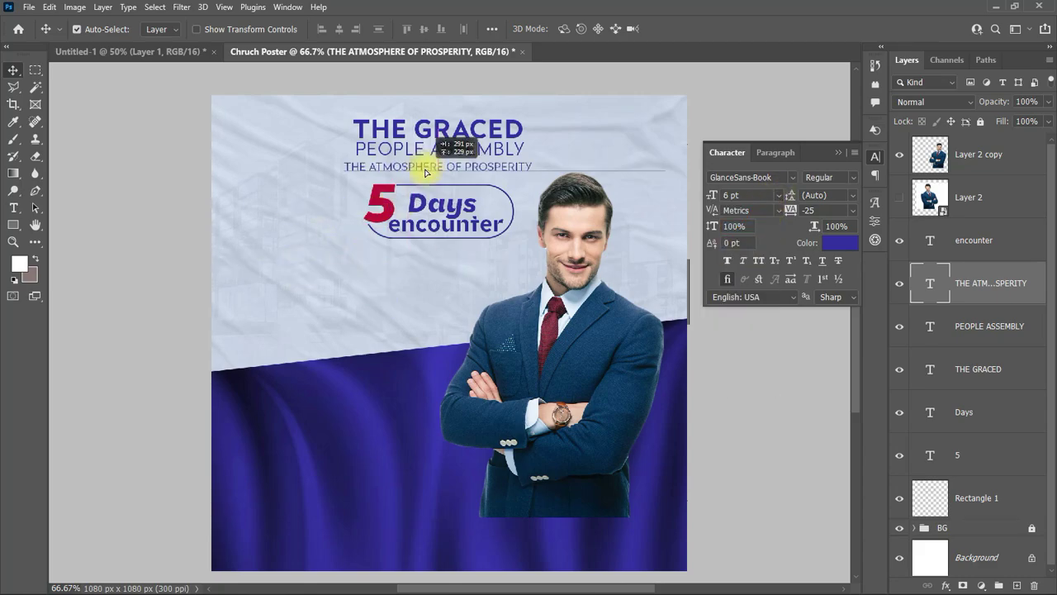
type("gla")
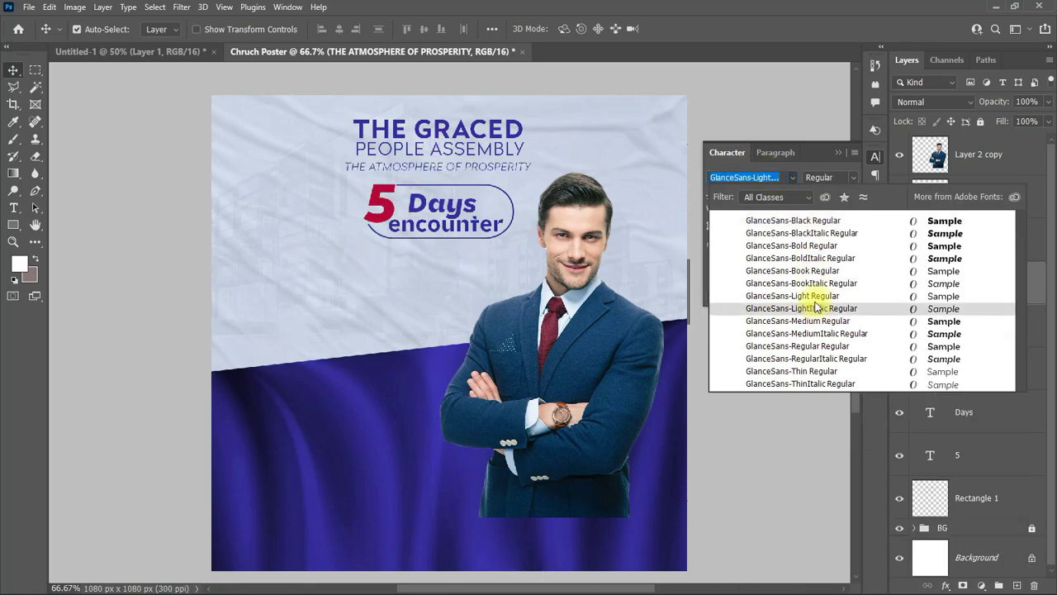
left_click(814, 324)
left_click(838, 237)
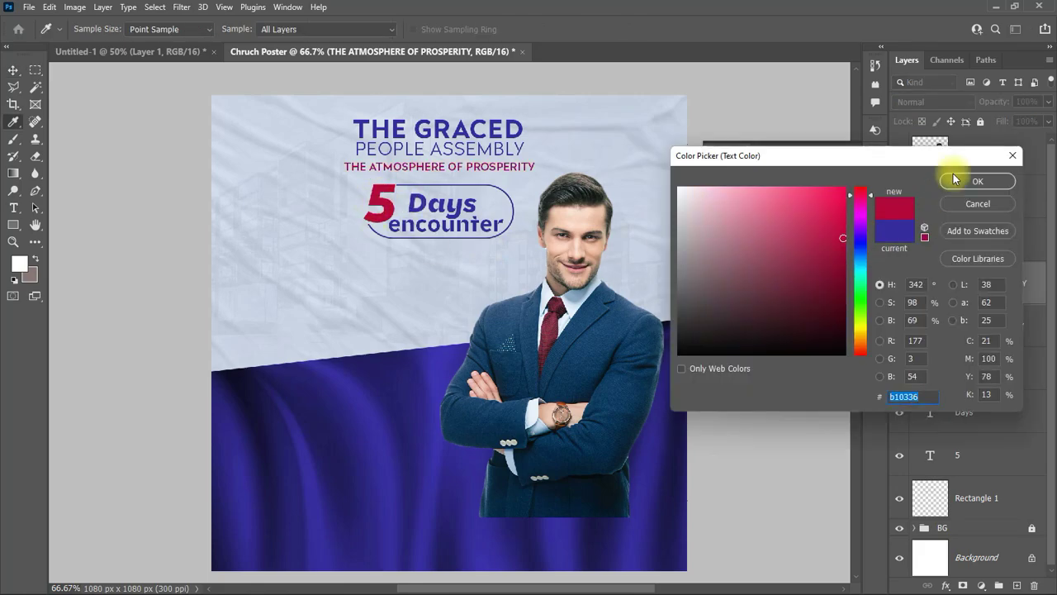
left_click(947, 173)
left_click(838, 152)
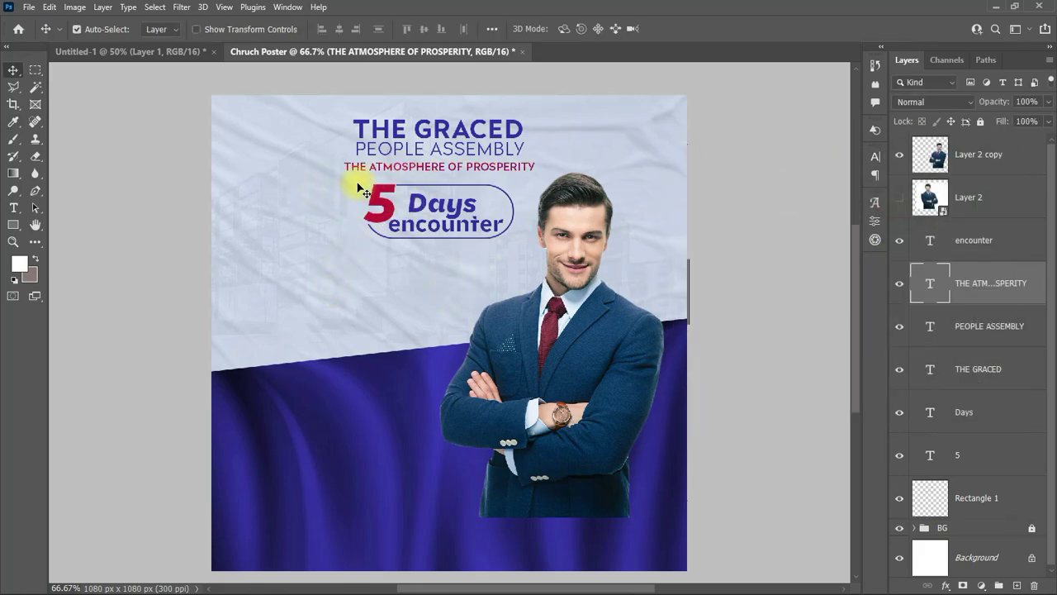
Step: Scale the three title lines down together to about 83% and shift them up
left_click(404, 149)
left_click_drag(337, 106, 506, 146)
key("ctrl+t")
left_click_drag(439, 140, 460, 135)
key("Return")
Step: Type the words ANOINTING and DOMINION on the left and stack DOMINION below ANOINTING
left_click(170, 259)
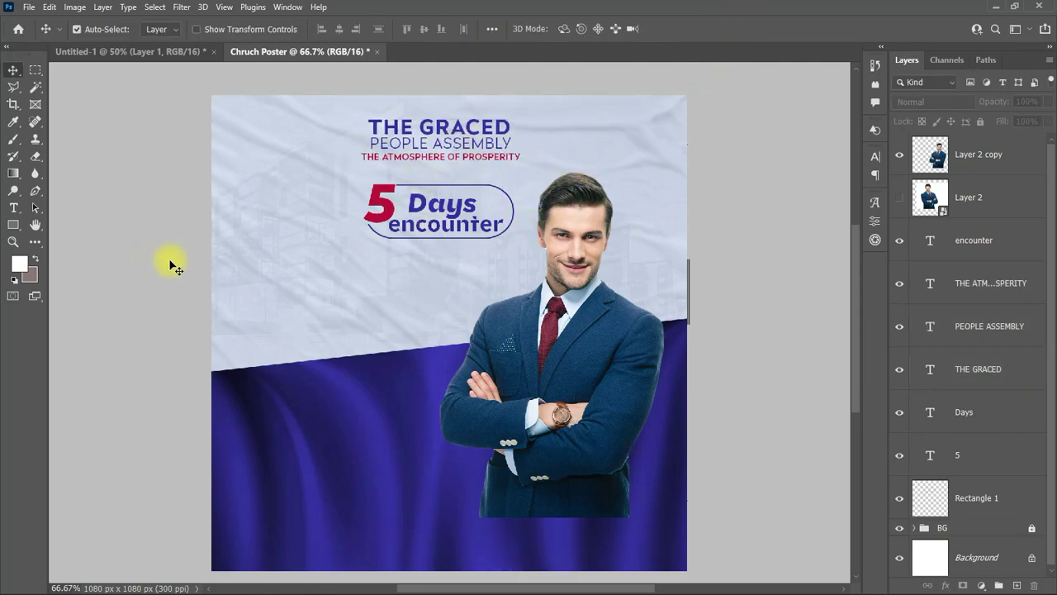
left_click(14, 207)
left_click(278, 329)
key("BackSpace")
key("Caps_Lock")
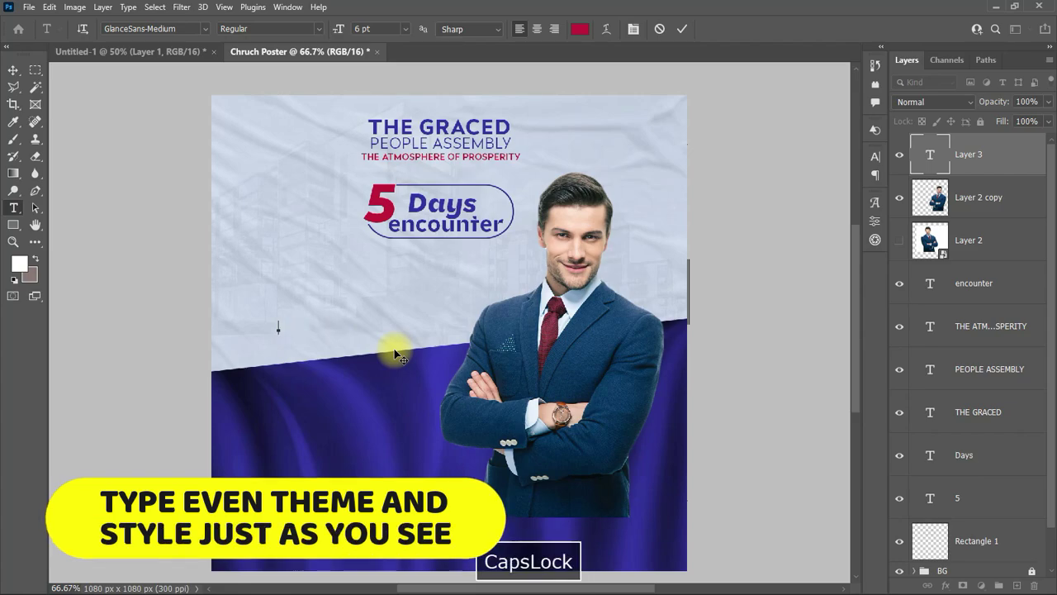
type("ANOINTING")
key("ctrl+Return")
left_click(288, 260)
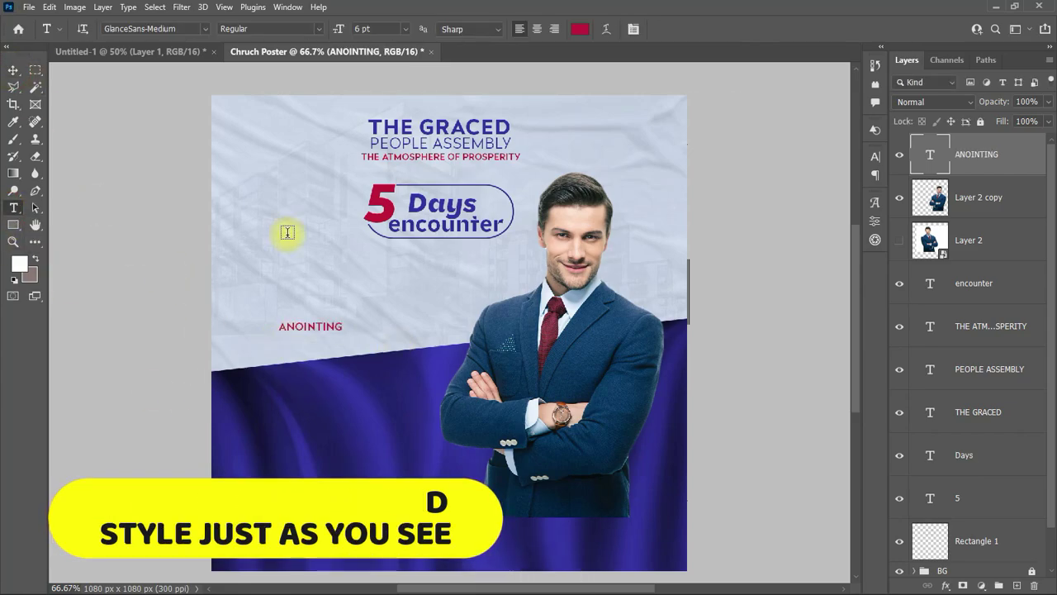
type("DOMINION")
left_click(14, 71)
left_click_drag(301, 258, 332, 338)
Step: Set ANOINTING in Gangsar Bold at 54 pt with letter spacing reset to 0
left_click(875, 156)
left_click(789, 176)
type("Gangsar")
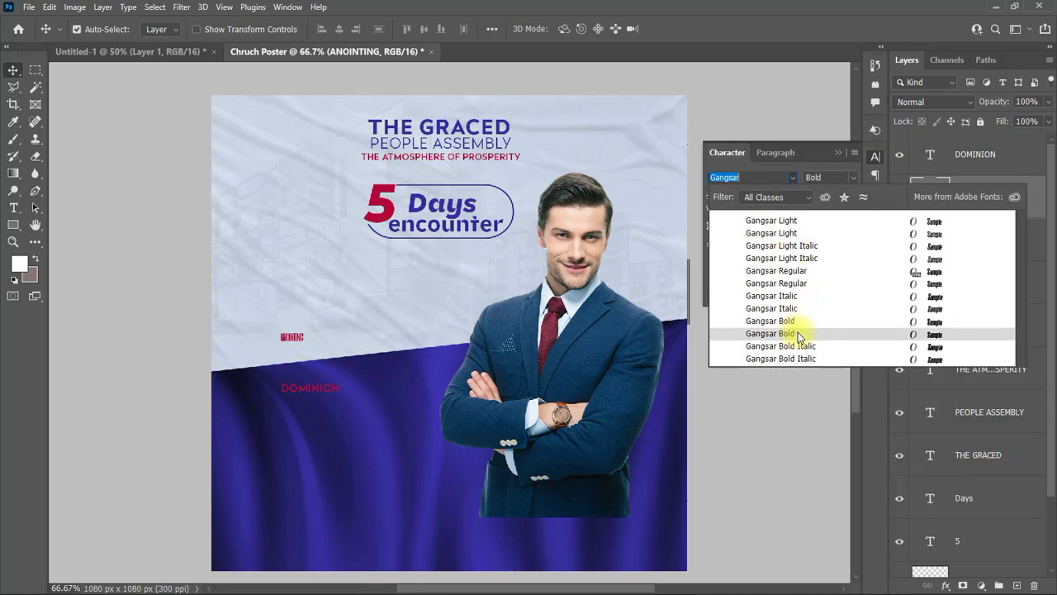
left_click(299, 320)
left_click(777, 196)
left_click(743, 368)
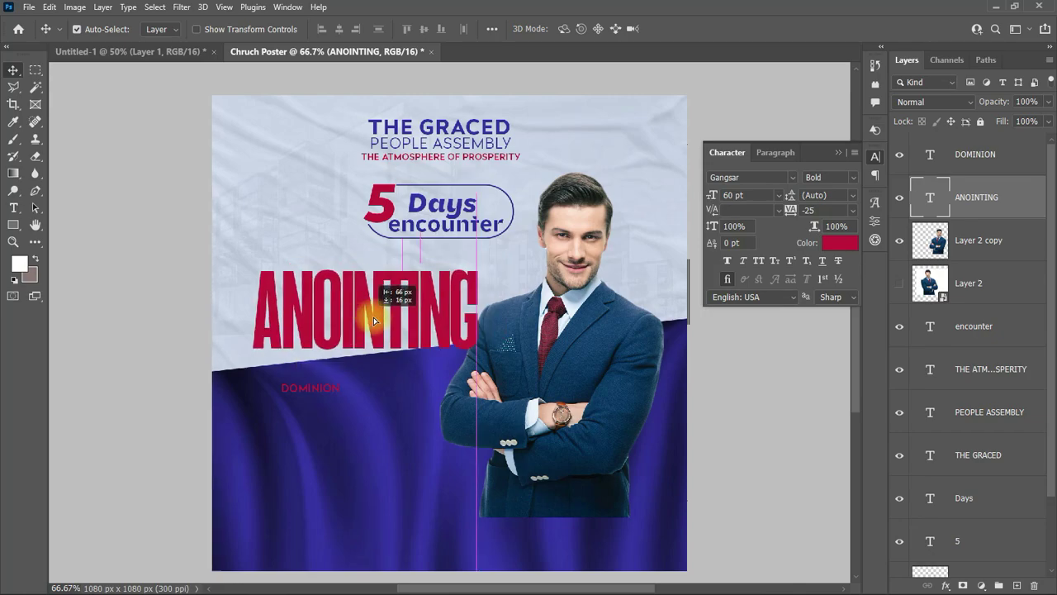
left_click(743, 195)
type("54")
key("Return")
left_click(852, 210)
left_click(825, 285)
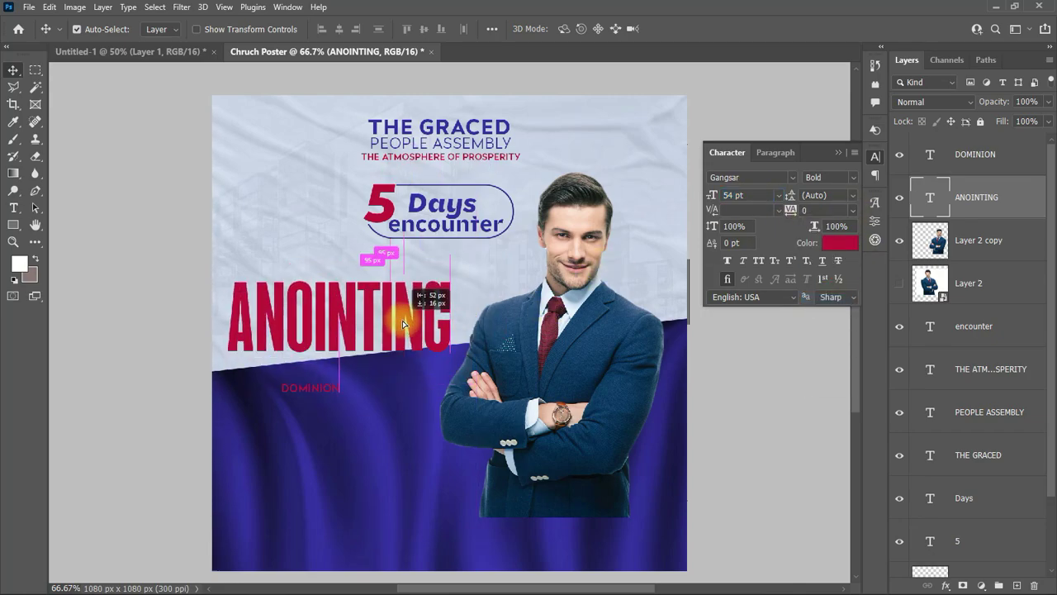
Step: Set DOMINION in Gangsar Bold at 60 pt and move it under ANOINTING
left_click(311, 388)
left_click(785, 176)
type("GA")
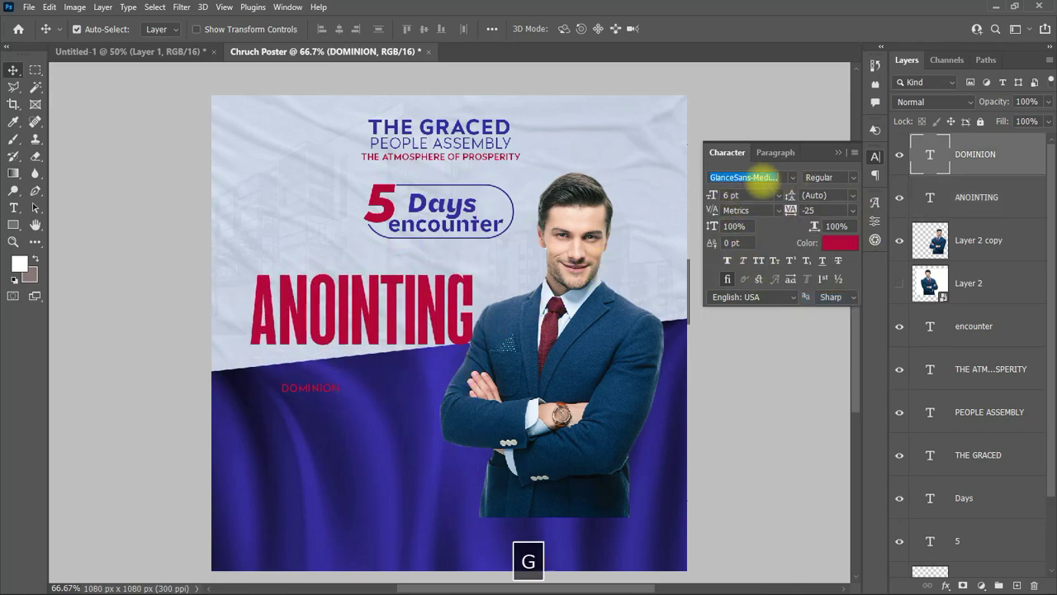
type("ngsar")
left_click(786, 316)
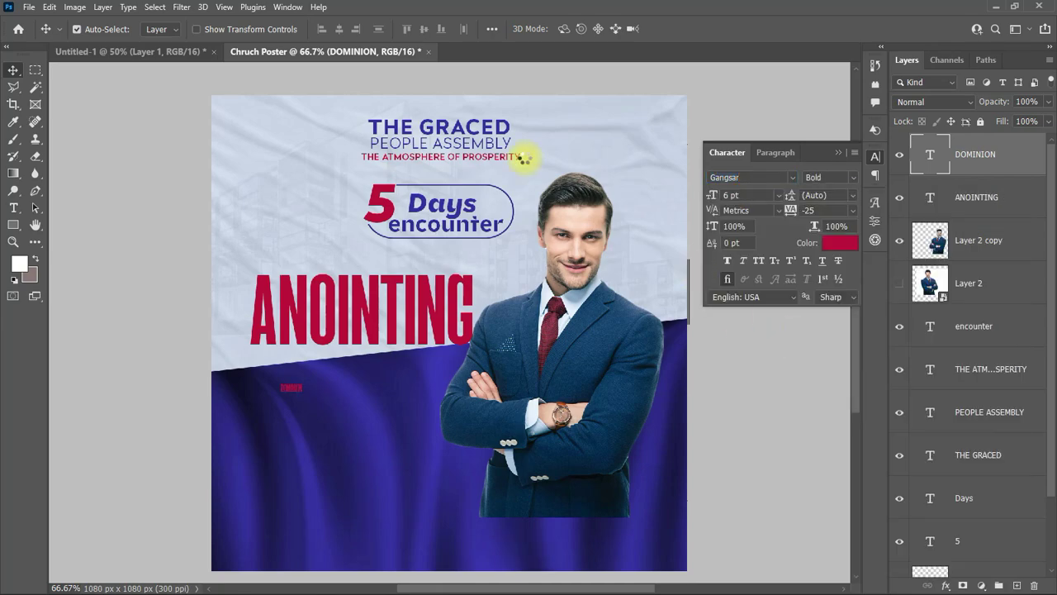
left_click(781, 196)
left_click(745, 373)
left_click_drag(382, 389, 333, 405)
Step: Nudge ANOINTING slightly left and down, set it to 60 pt, and select the layers for transforming
left_click(338, 334)
left_click_drag(339, 334, 335, 334)
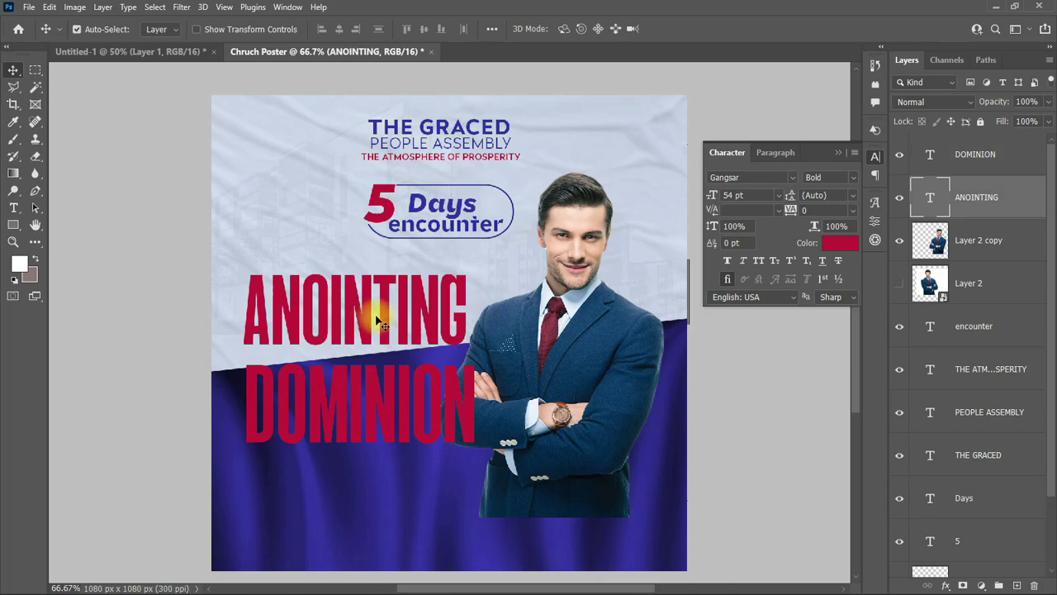
left_click_drag(263, 285, 266, 300)
left_click(778, 195)
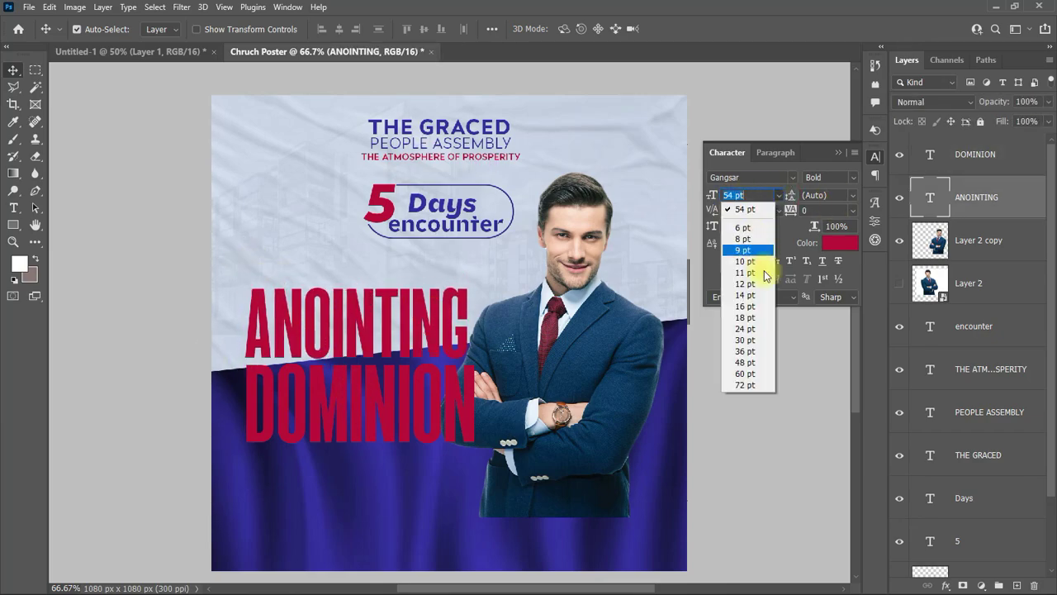
left_click(745, 373)
scroll(734, 195, "down", 4)
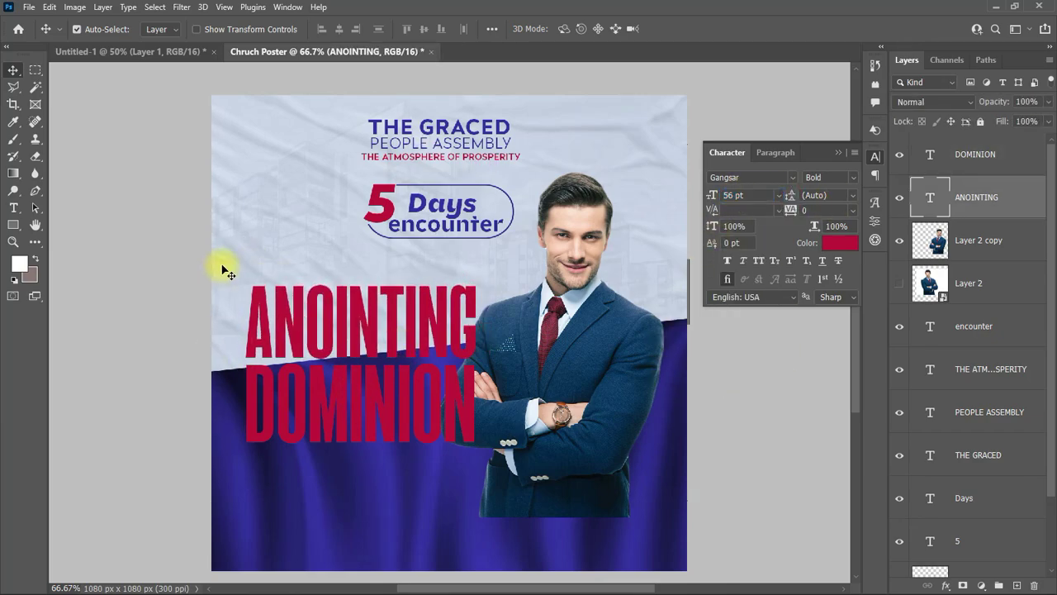
left_click(413, 438, "shift")
left_click(454, 434, "shift")
key("ctrl+t")
Step: Scale the two headline words to about 86% and skew them upward by -6.25°
key("Return")
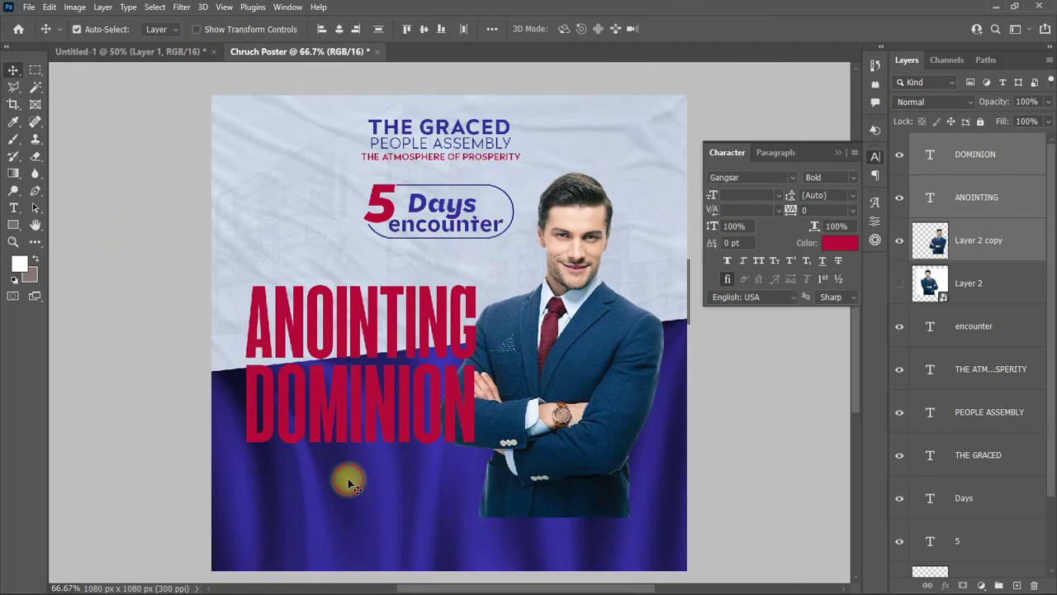
left_click_drag(218, 256, 288, 359)
key("ctrl+t")
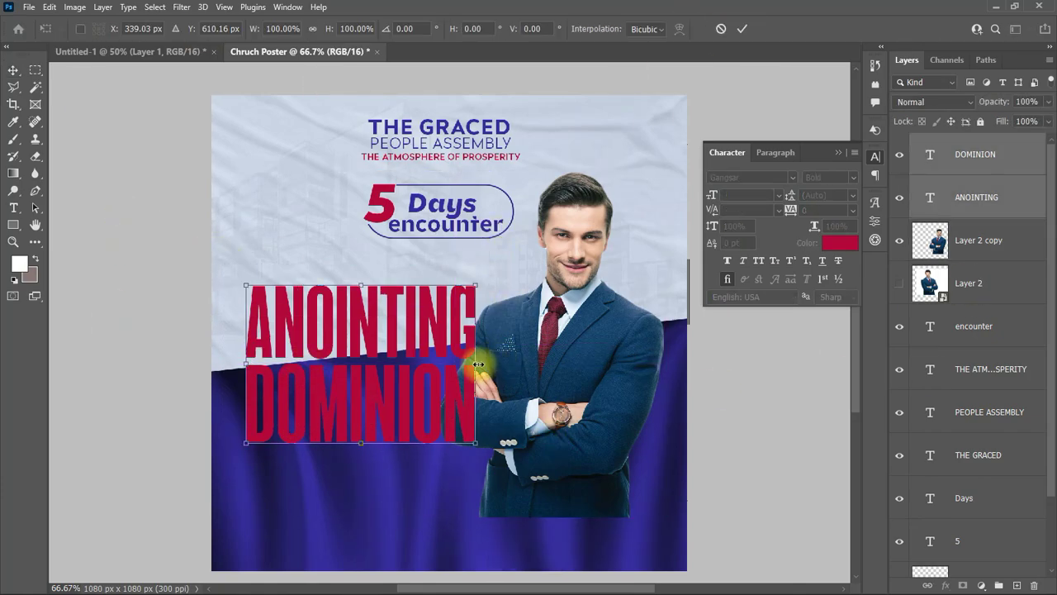
left_click_drag(477, 364, 445, 344)
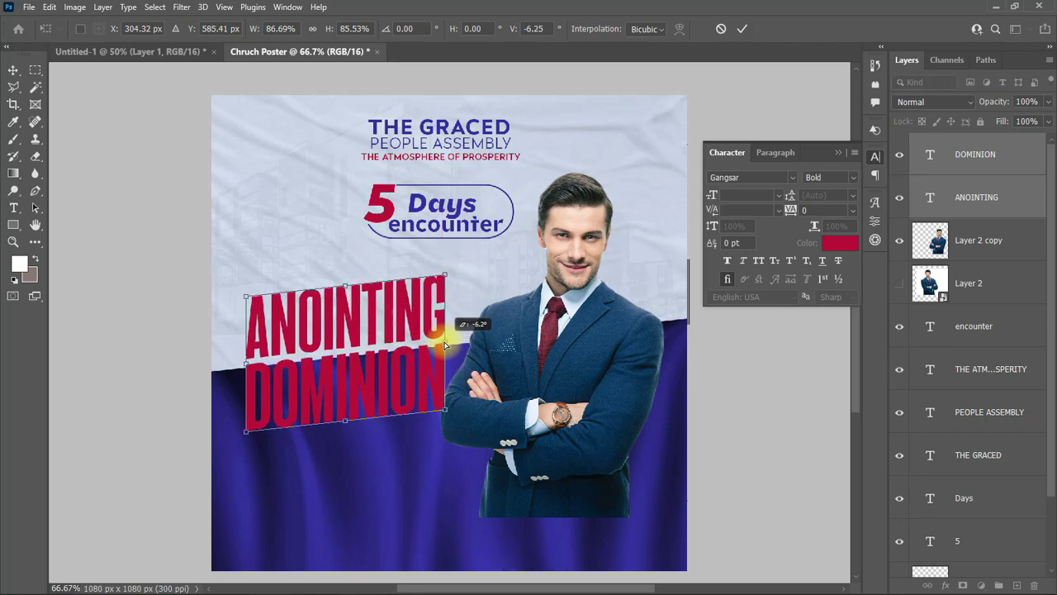
key("Return")
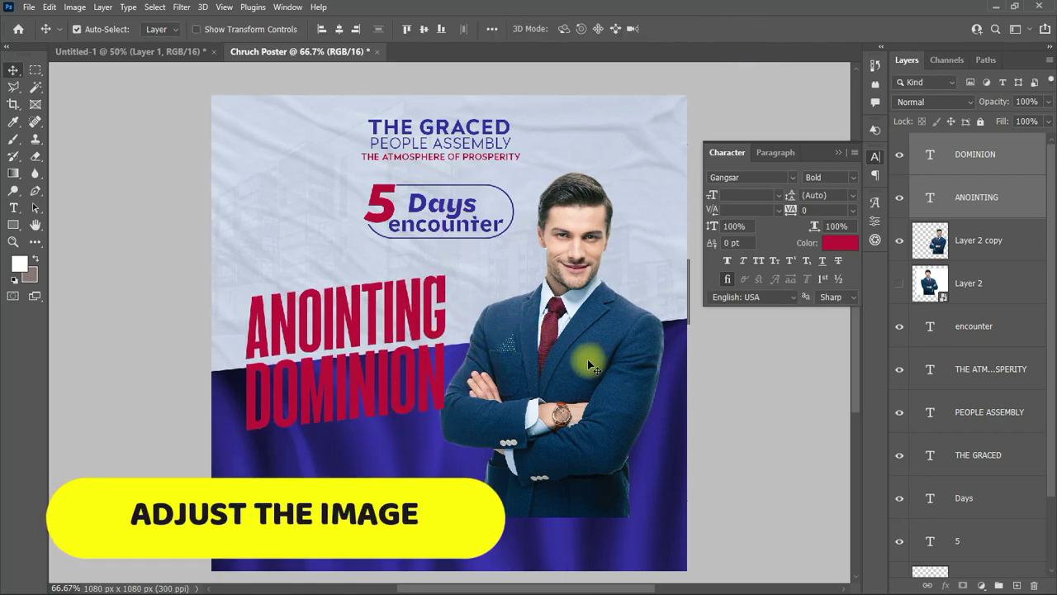
left_click(589, 365)
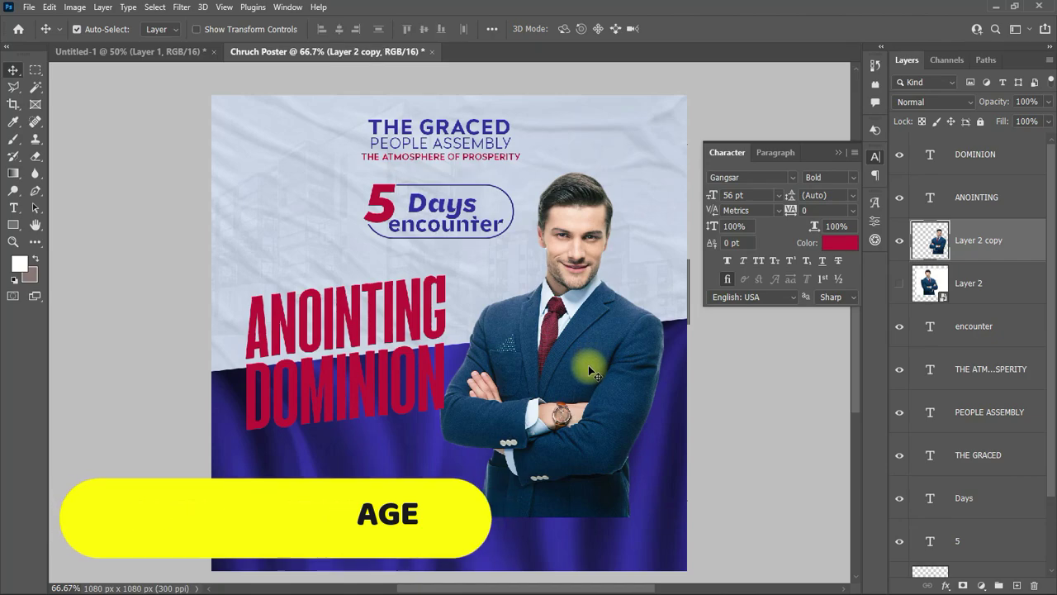
Step: Scale the businessman cut-out proportionally to about 91%, lower on the poster's right side
key("ctrl+t")
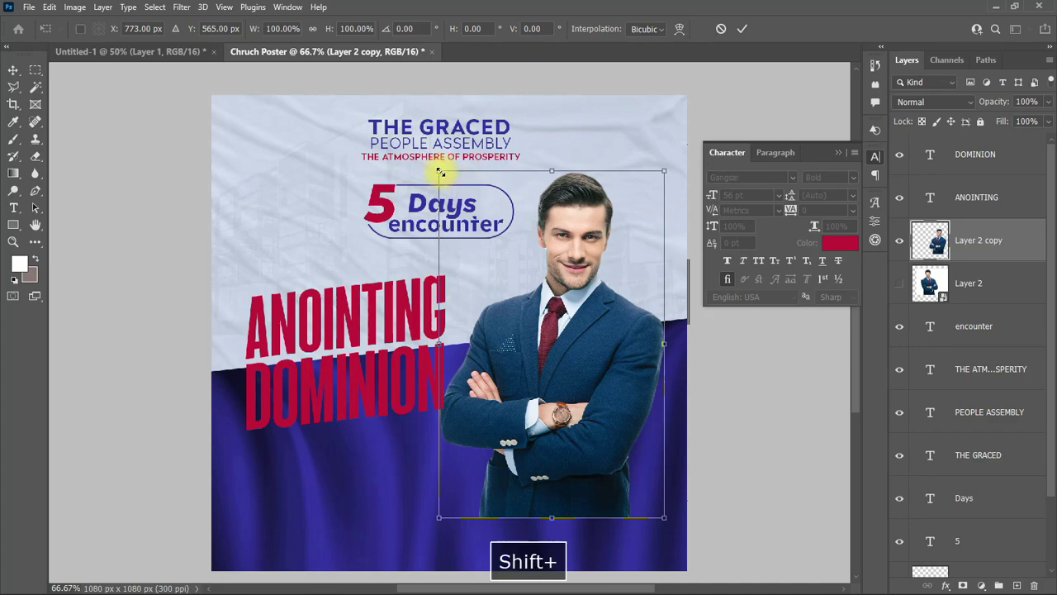
left_click_drag(438, 171, 459, 203)
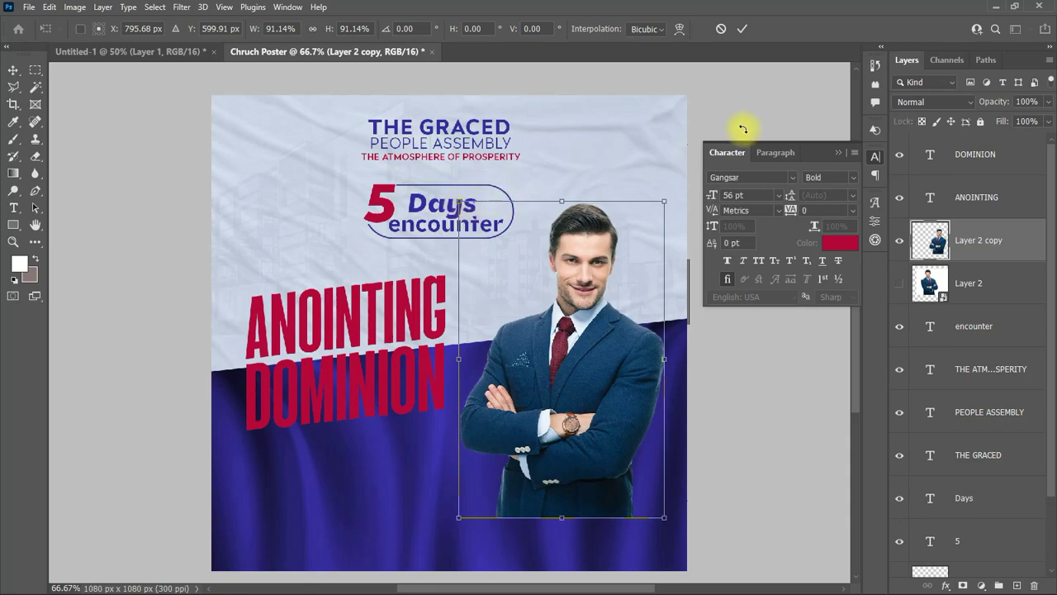
double_click(582, 285)
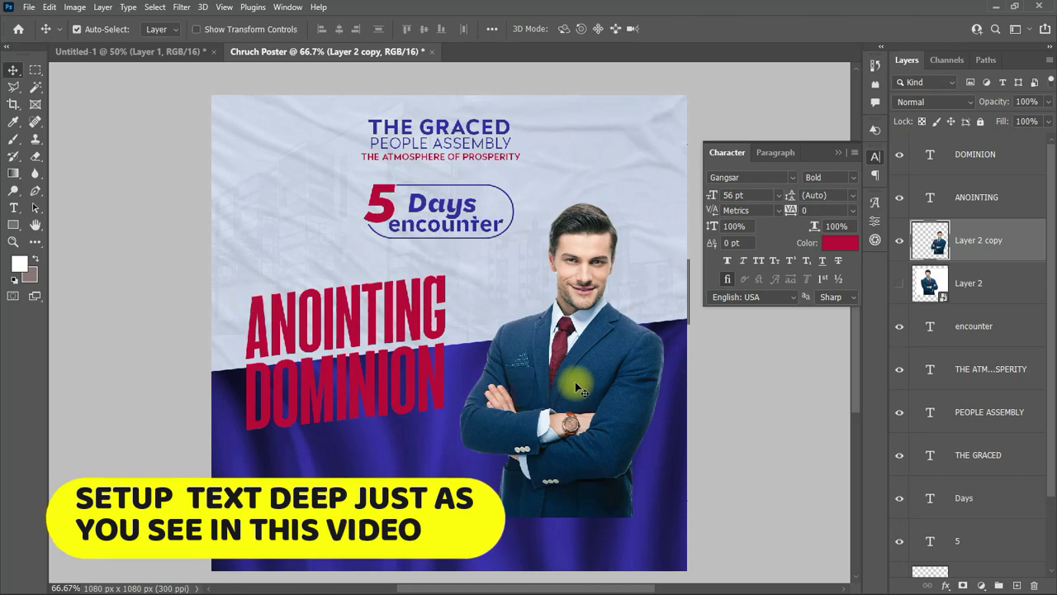
left_click(407, 322)
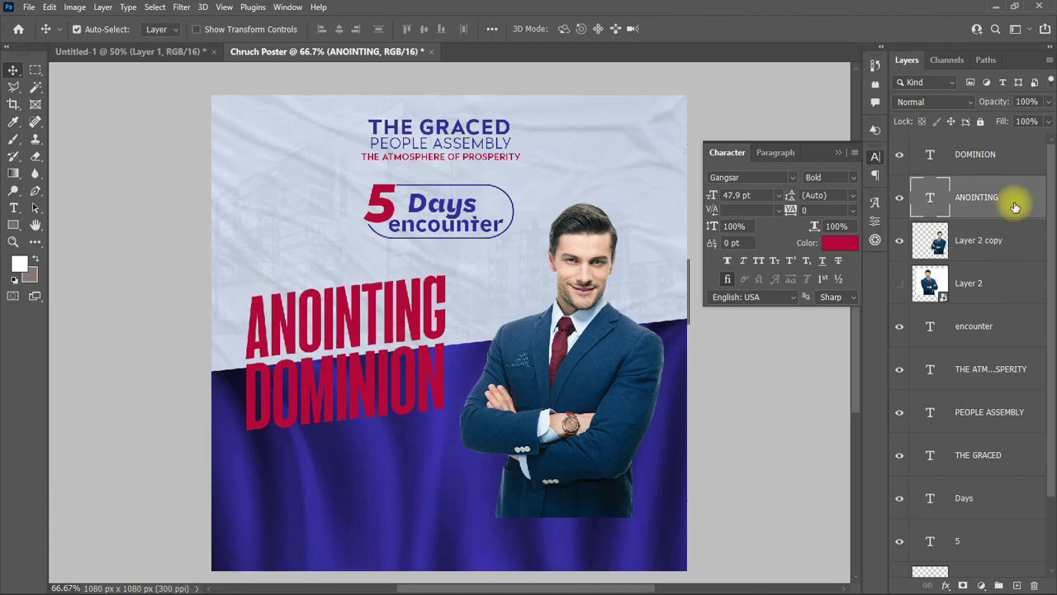
Step: Give ANOINTING a Bevel & Emboss with contour and a yellow Color Overlay
double_click(1016, 206)
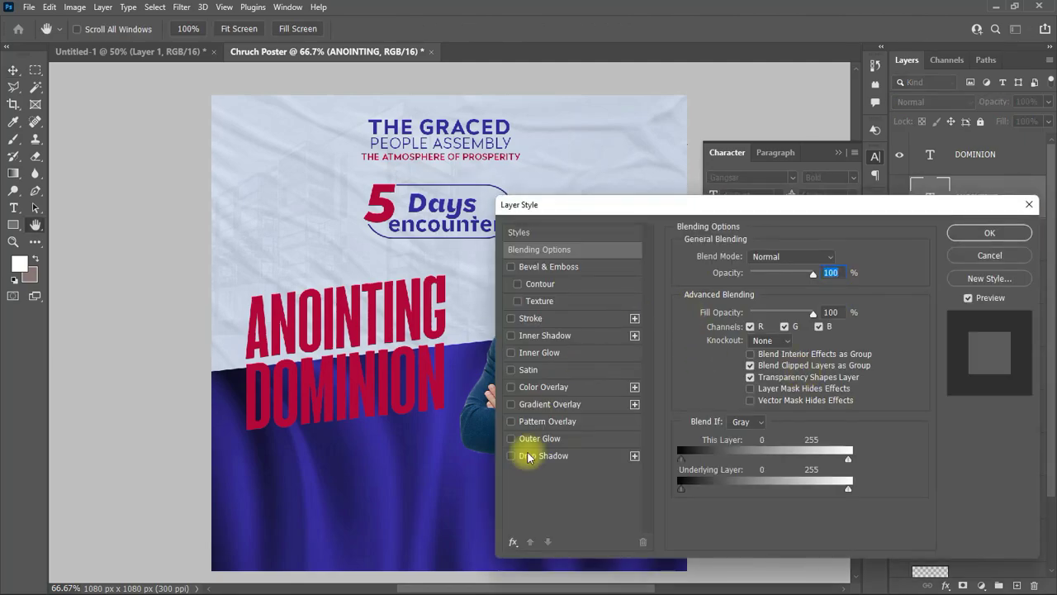
left_click(545, 404)
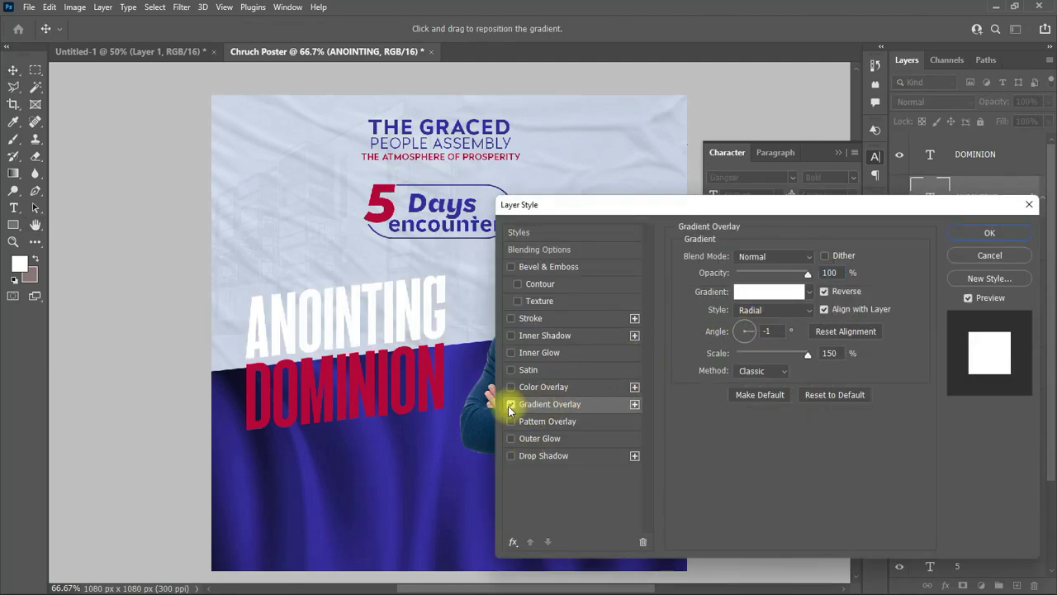
left_click(509, 404)
left_click(512, 267)
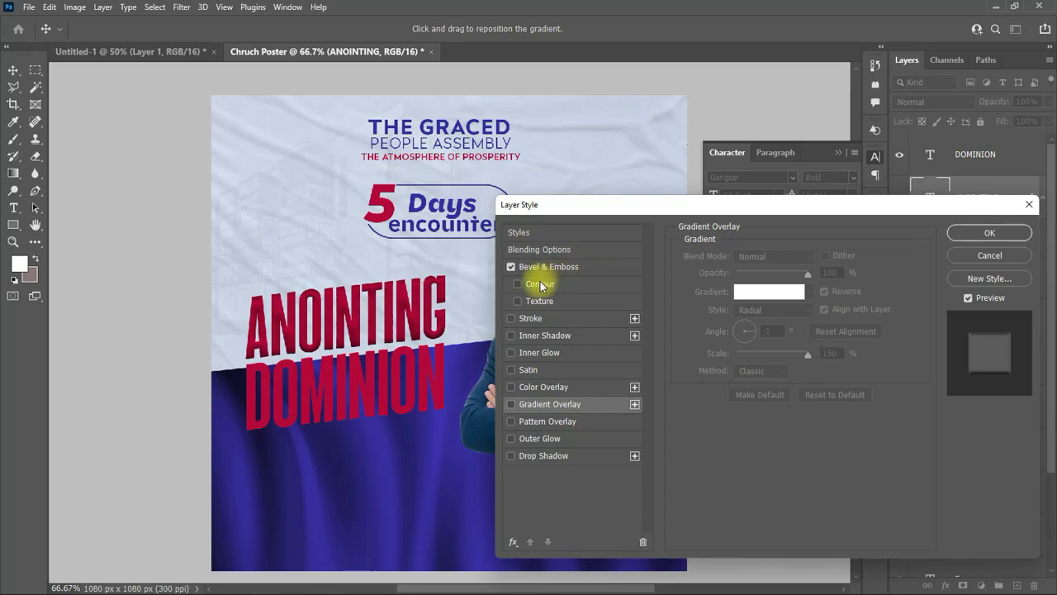
left_click(540, 284)
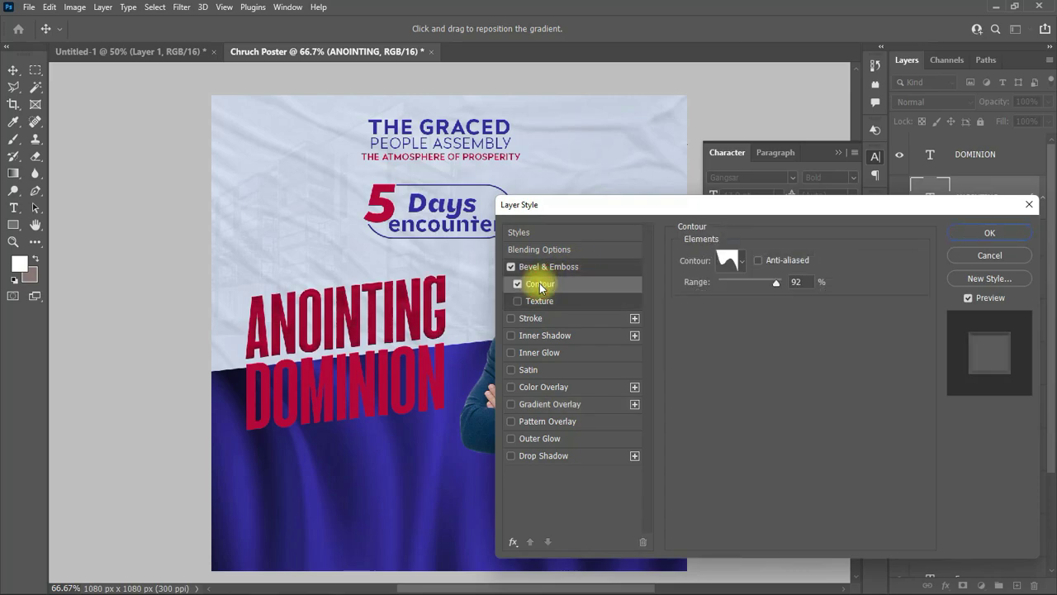
left_click(540, 388)
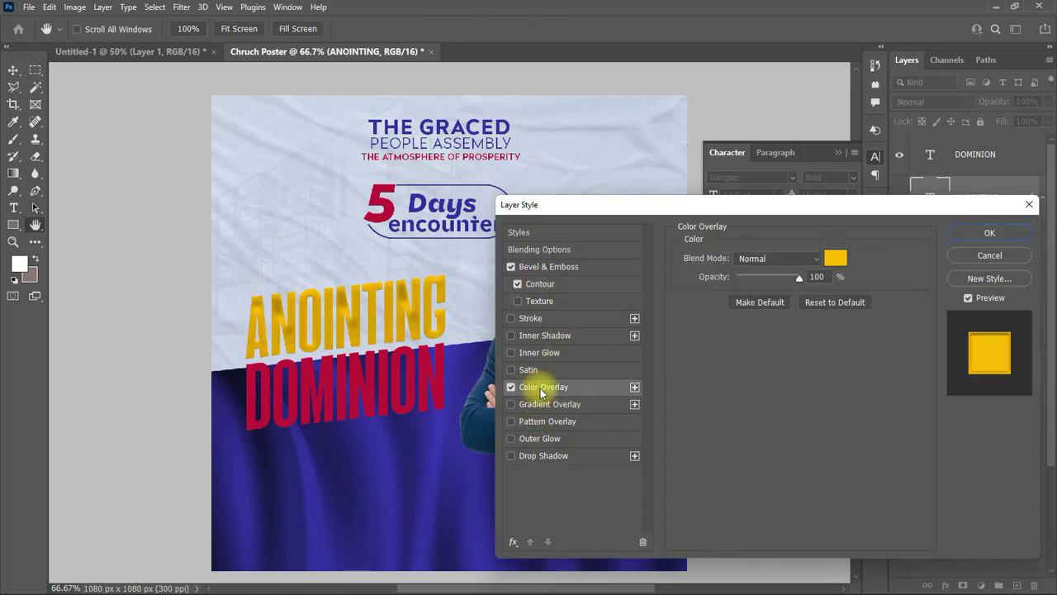
Step: Add Inner Shadow, Drop Shadow and an orange Inner Glow to ANOINTING and apply the style
left_click(510, 336)
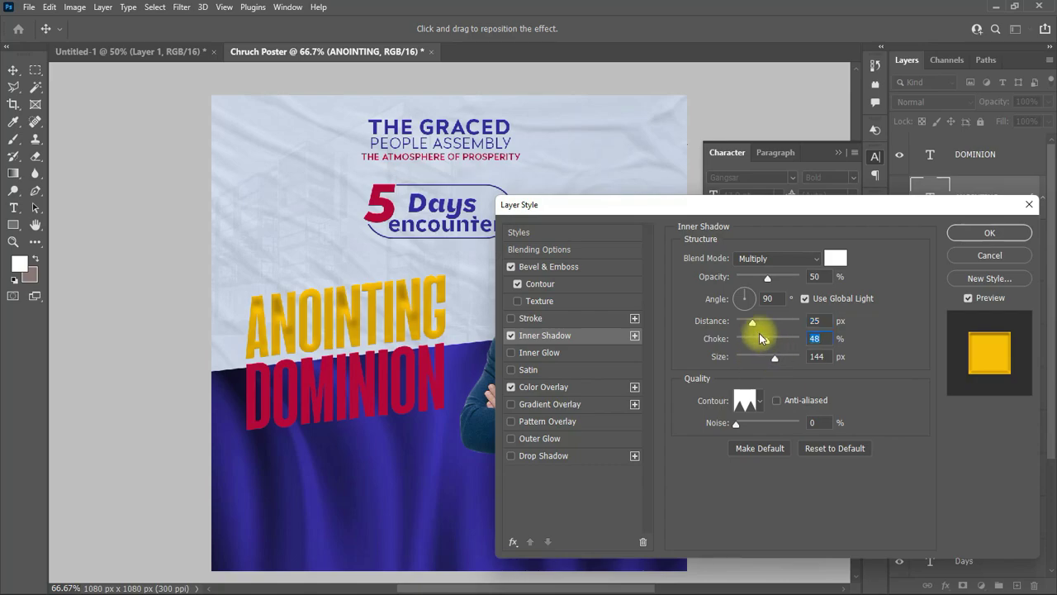
left_click(521, 456)
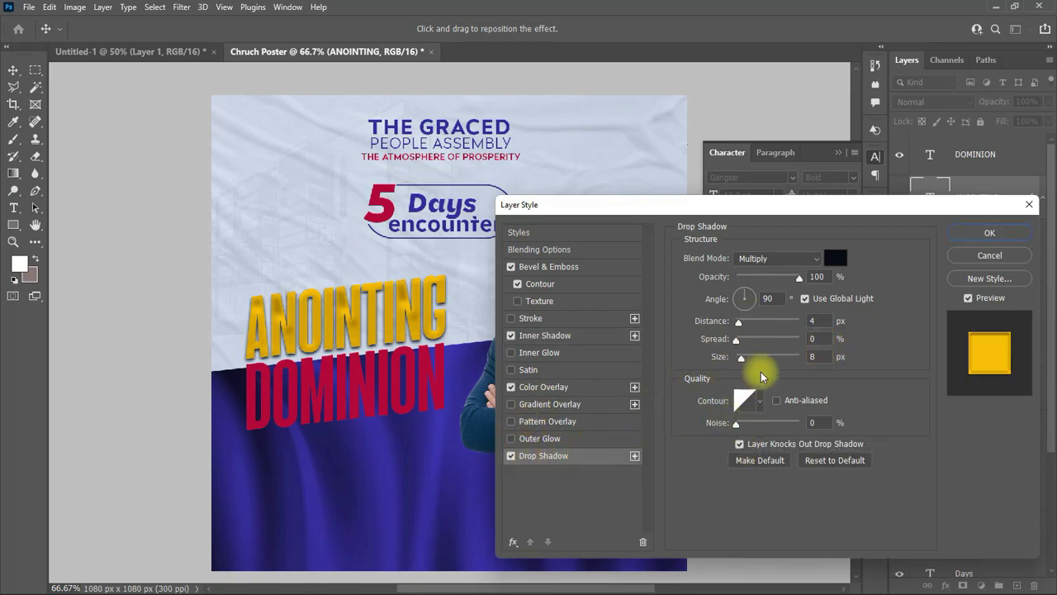
left_click(577, 352)
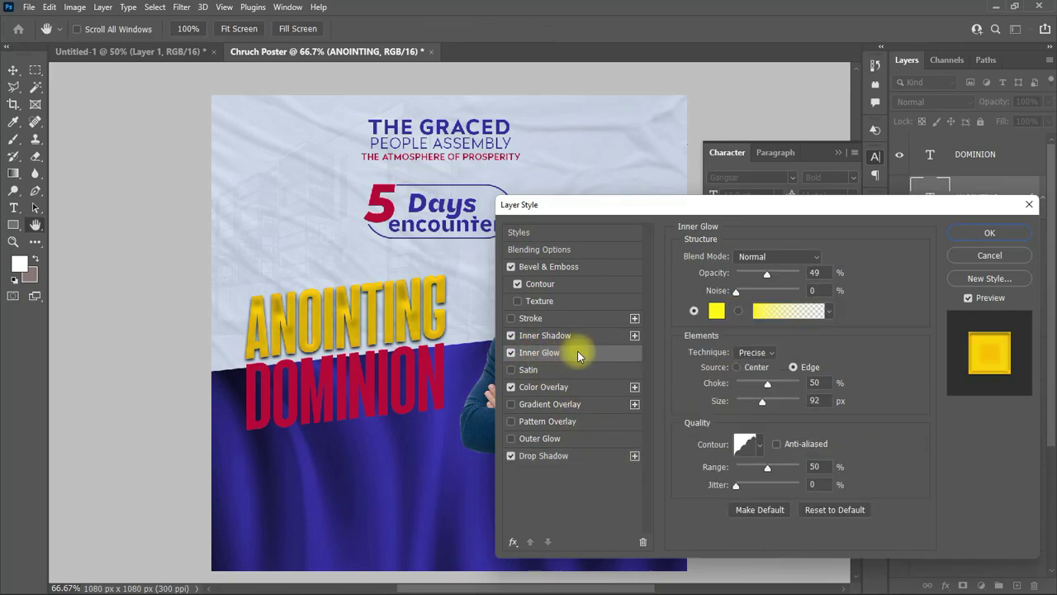
left_click(715, 310)
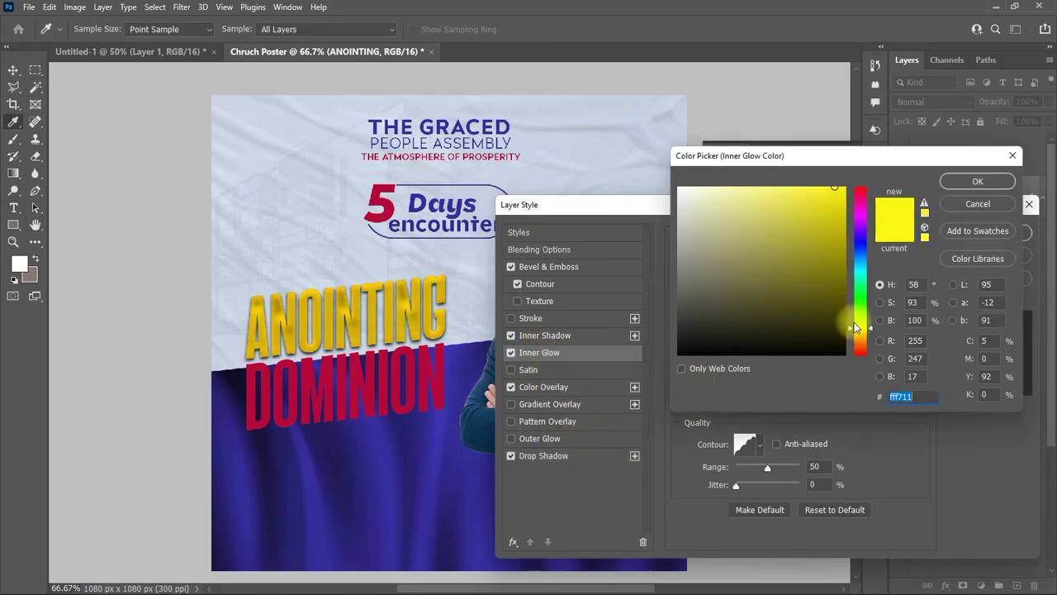
mouse_move(857, 328)
left_mouse_down()
mouse_move(858, 345)
mouse_move(856, 336)
left_mouse_up()
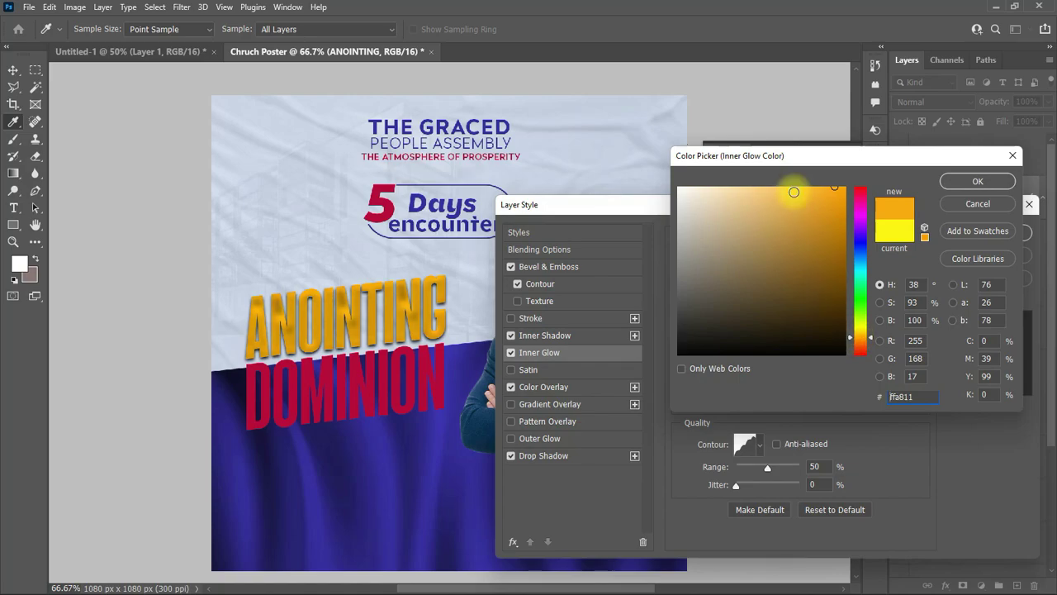
left_click(964, 183)
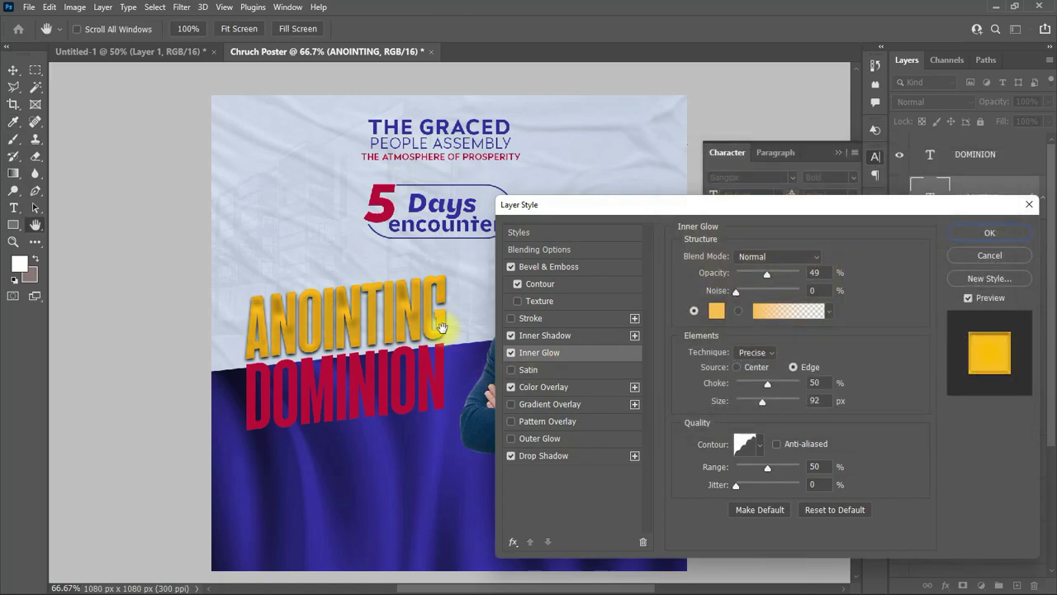
left_click(999, 230)
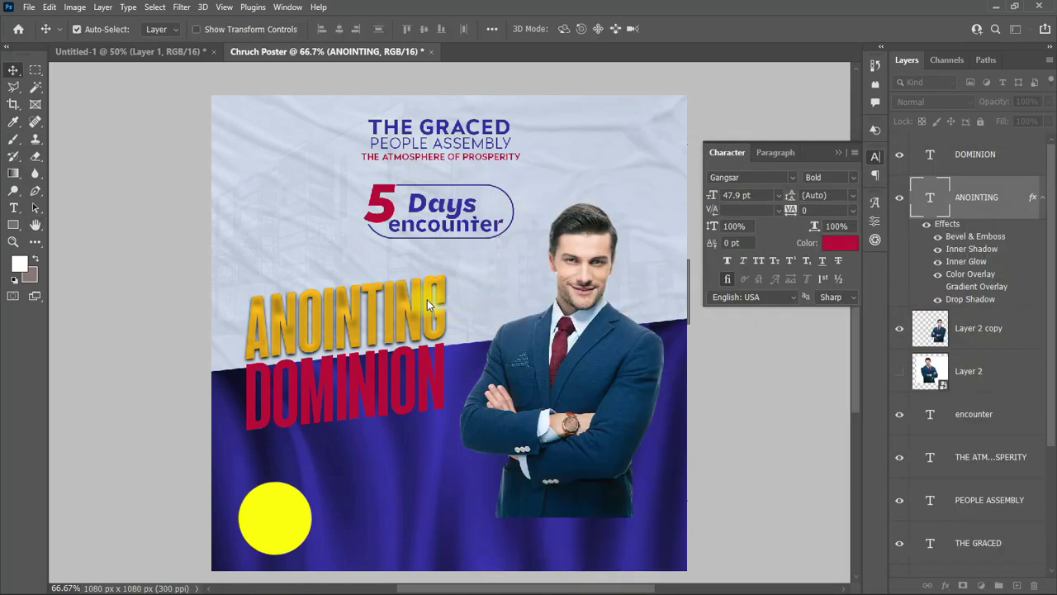
Step: Copy ANOINTING's layer style and paste it onto the DOMINION layer
left_click(1044, 199)
right_click(1004, 211)
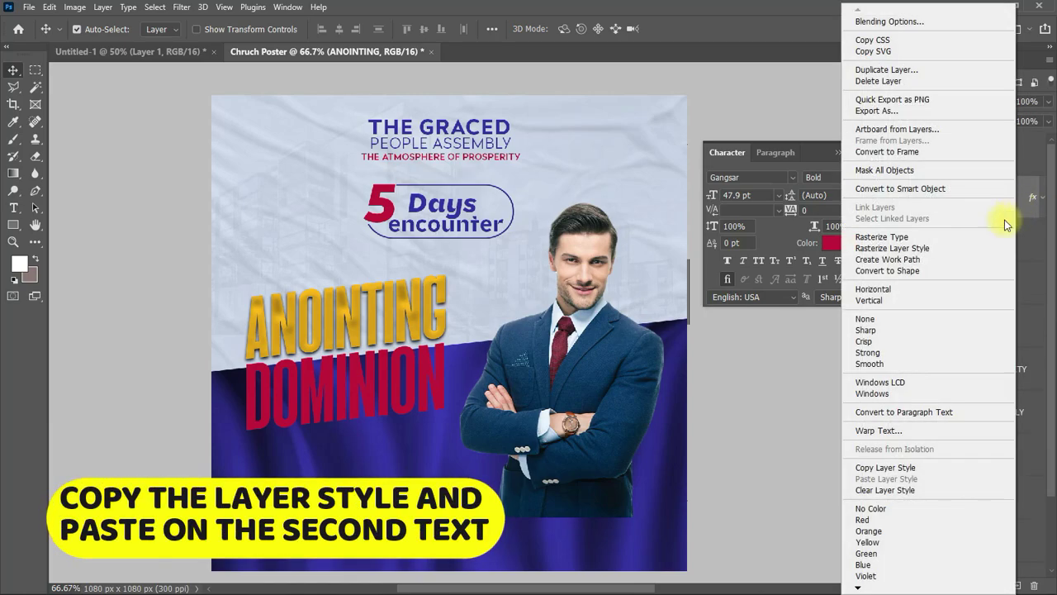
left_click(893, 468)
left_click(436, 371)
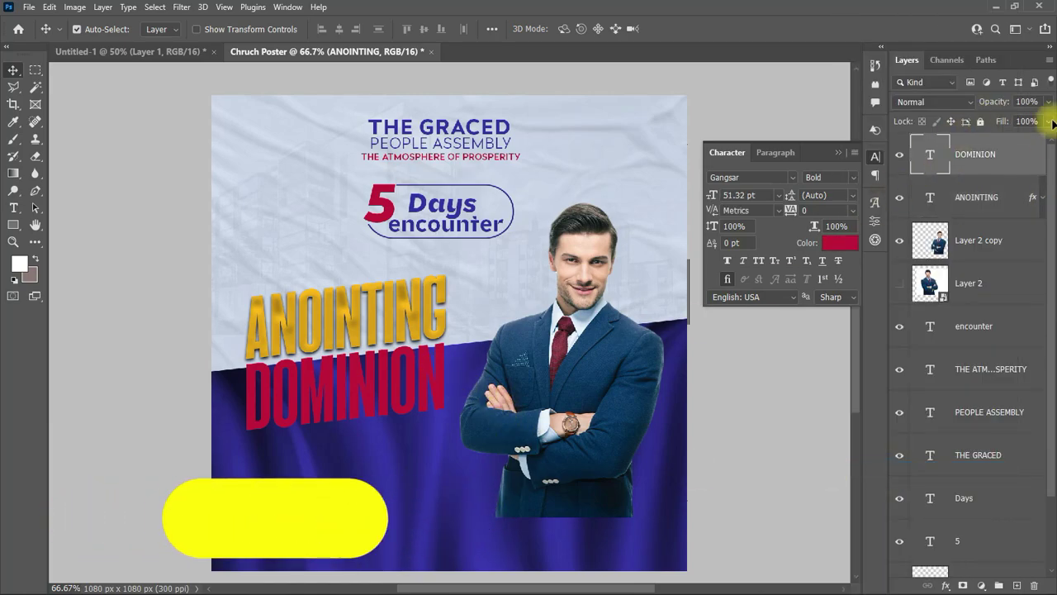
right_click(1003, 155)
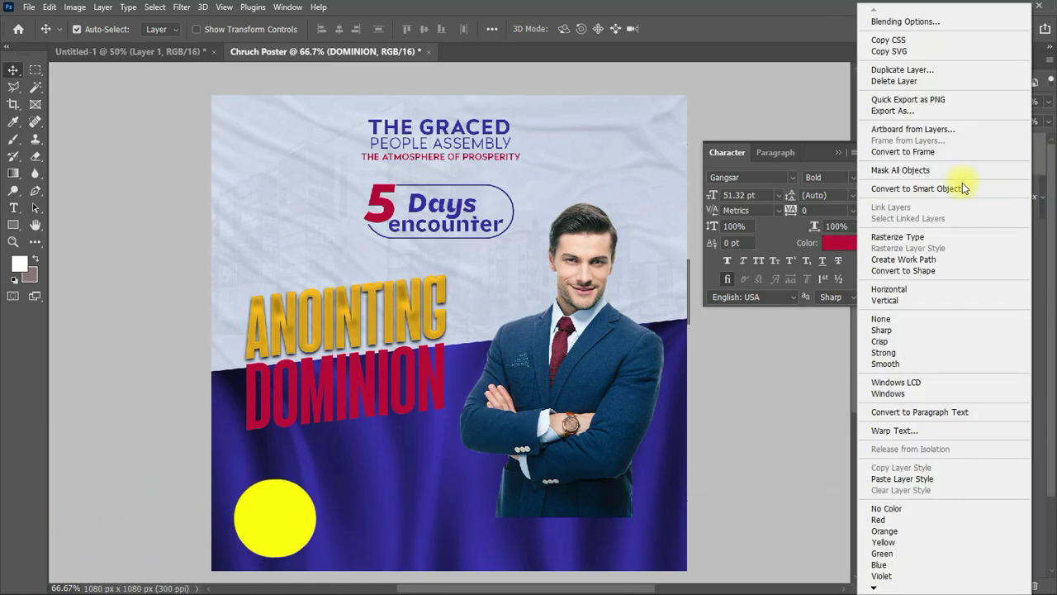
left_click(902, 478)
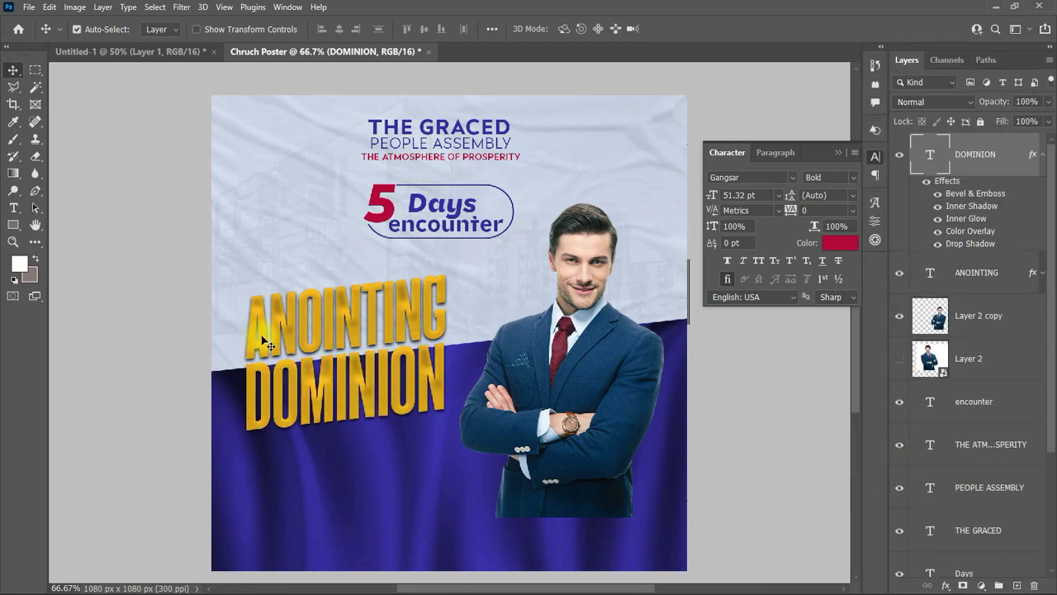
Step: Scale both headline lines to about 110% and shift them slightly left and down
left_click_drag(232, 299, 269, 340)
key("ctrl+t")
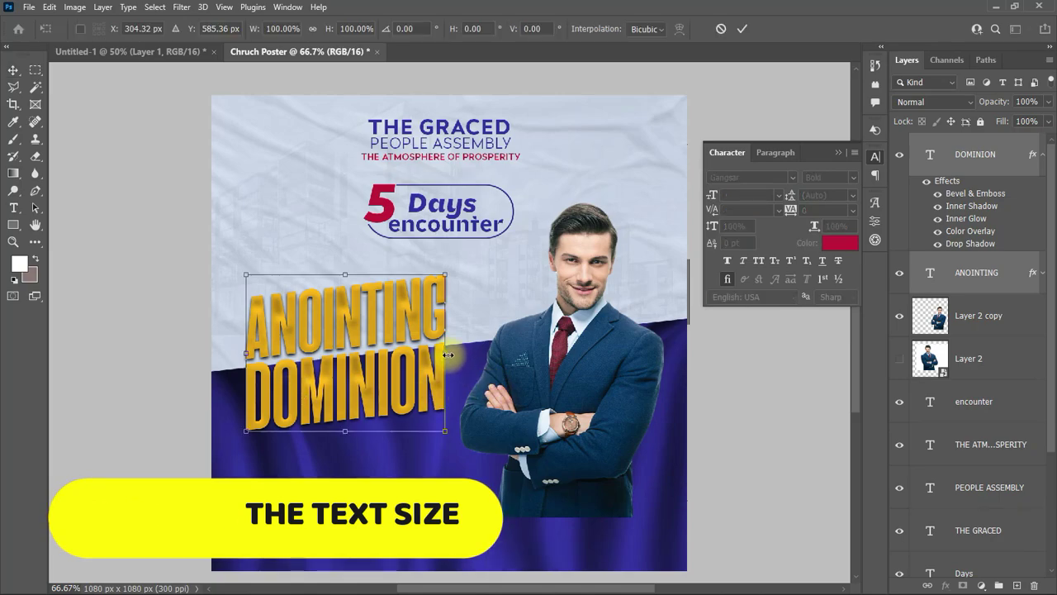
left_click_drag(446, 354, 468, 359)
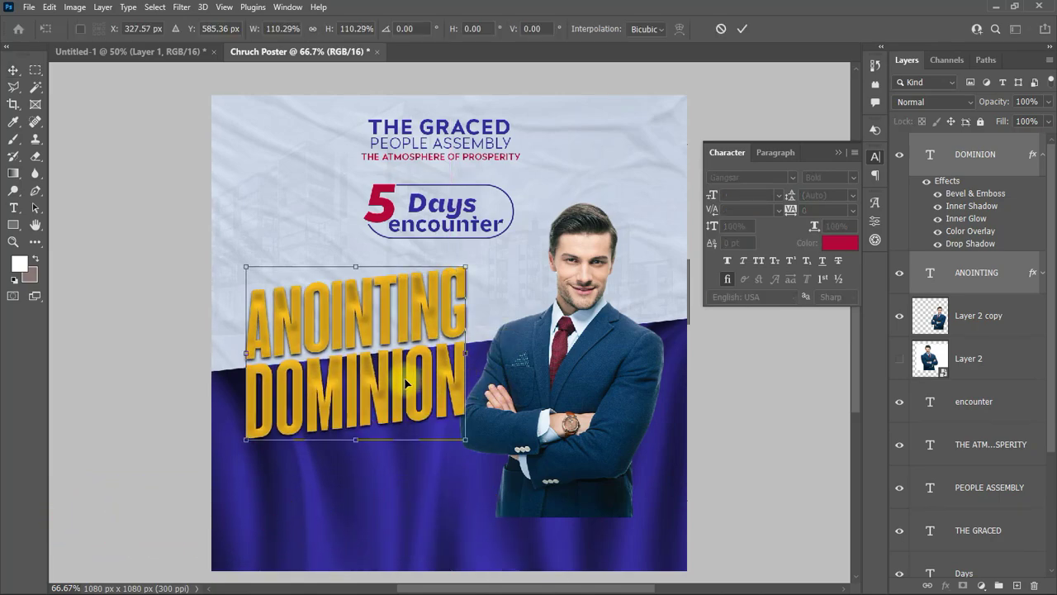
mouse_move(405, 381)
left_mouse_down()
mouse_move(391, 384)
mouse_move(400, 381)
left_mouse_up()
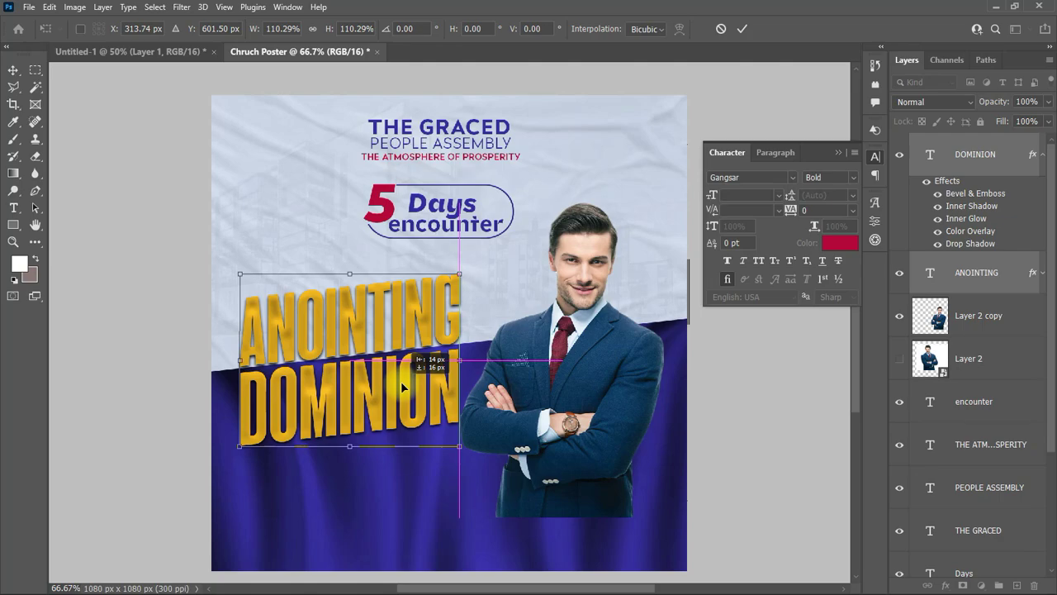
left_click(743, 29)
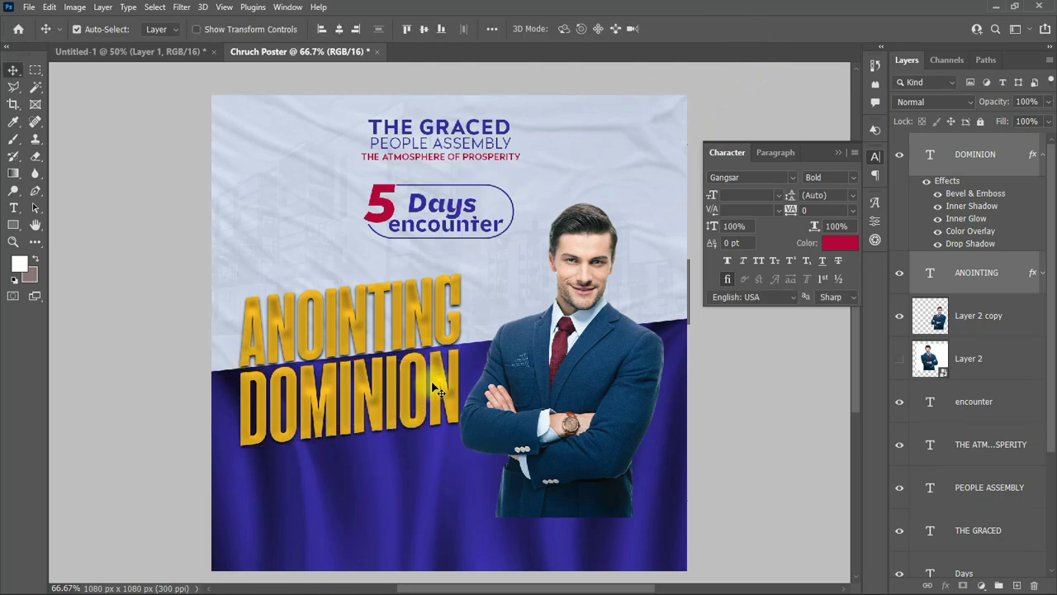
Step: Drag Layer 2 and Layer 2 copy below the 5 text layer in the Layers panel
left_click(1042, 154)
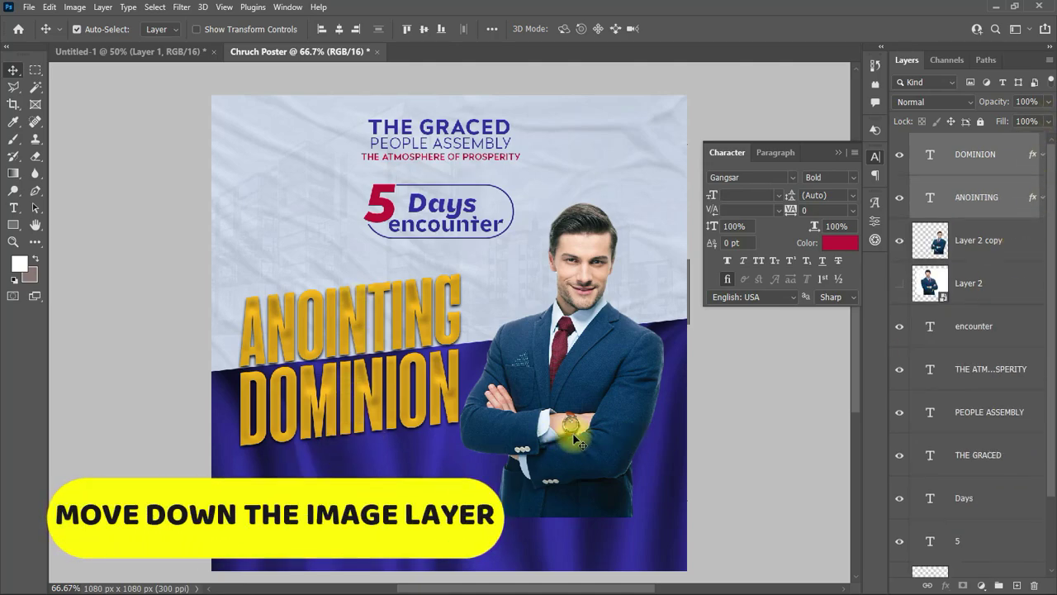
left_click(999, 283)
left_click(996, 247, "shift")
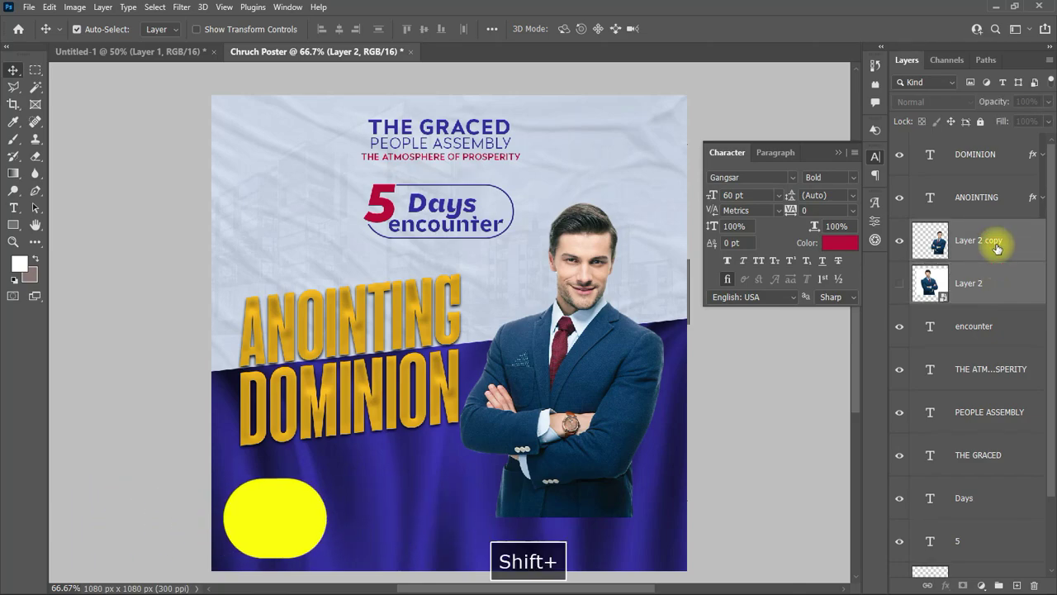
left_click_drag(997, 247, 977, 424)
left_click(1005, 500)
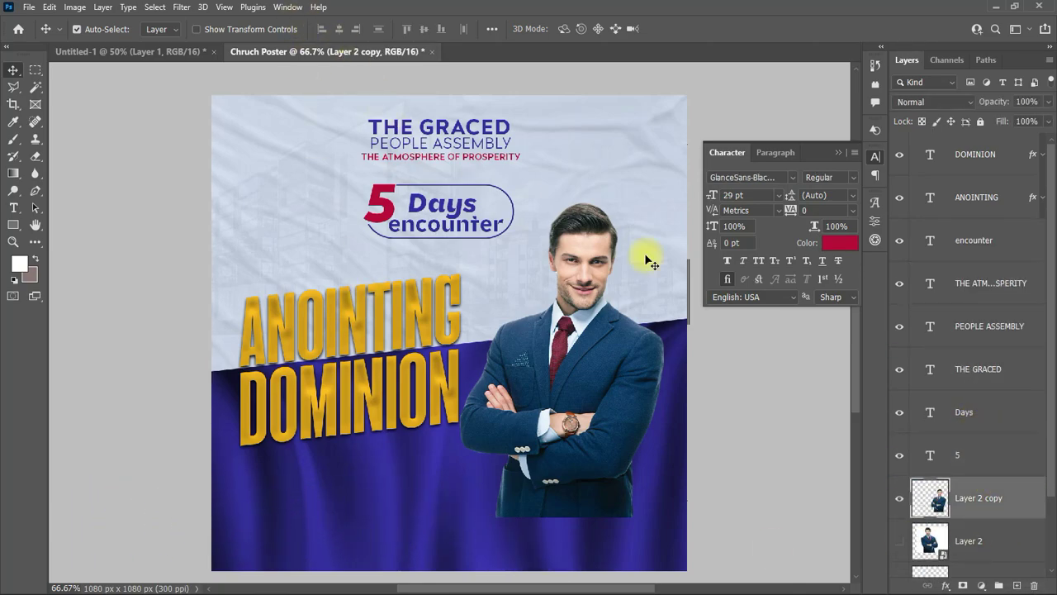
left_click(837, 152)
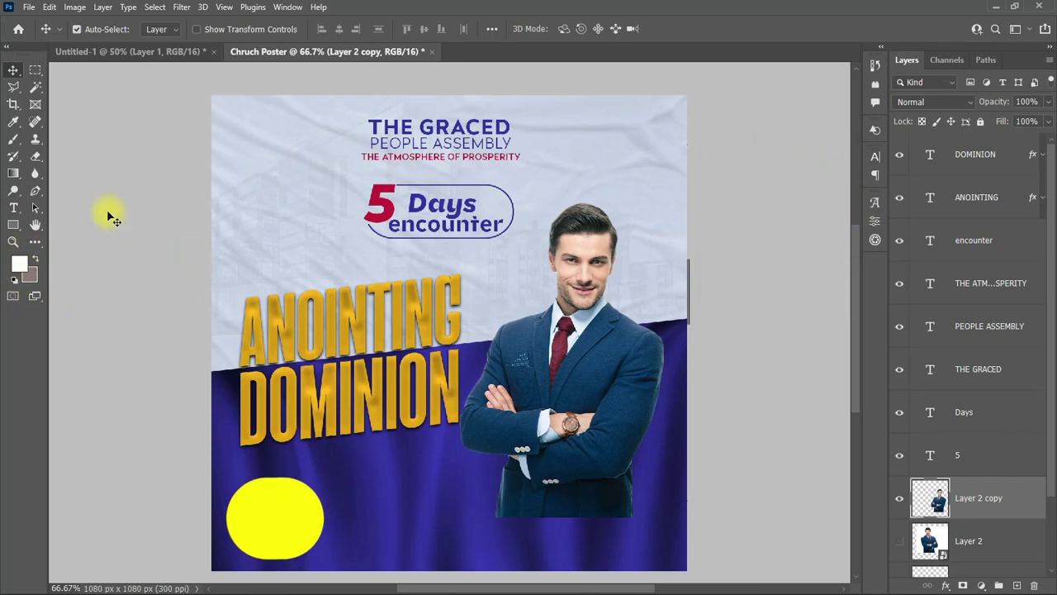
Step: Draw a tall crimson-filled rectangle at the flyer's top right
left_click_drag(13, 225, 44, 228)
left_click(44, 228)
left_click_drag(594, 80, 643, 181)
left_click(725, 348)
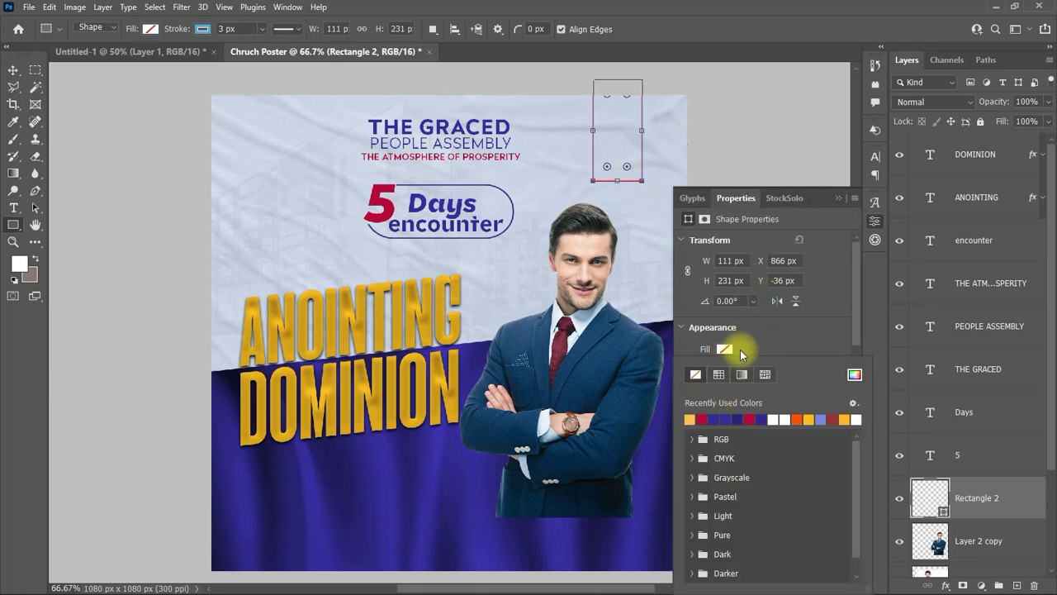
left_click(730, 349)
left_click(702, 419)
left_click(13, 70)
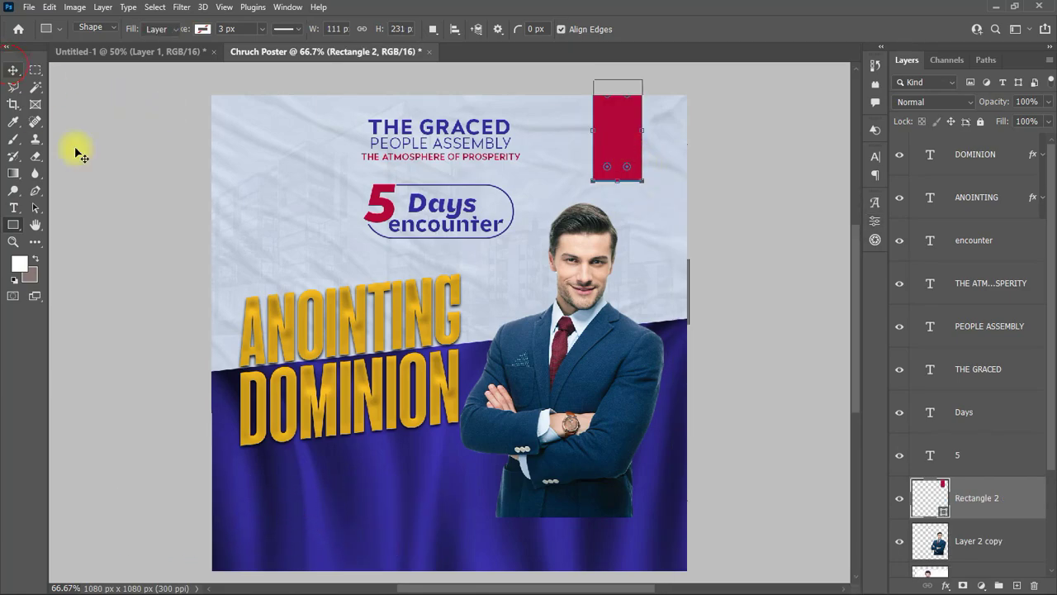
left_click_drag(621, 149, 637, 153)
Step: Round the rectangle's corners to 12 px and nudge it up to the top edge
scroll(779, 219, "up", 1)
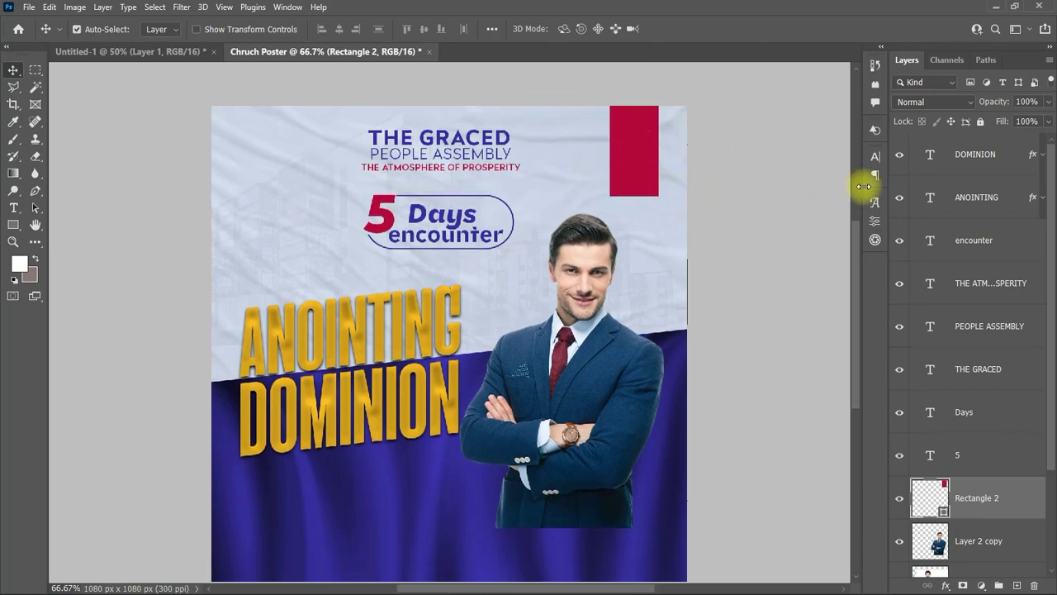
left_click(876, 156)
left_click(875, 221)
scroll(817, 330, "down", 2)
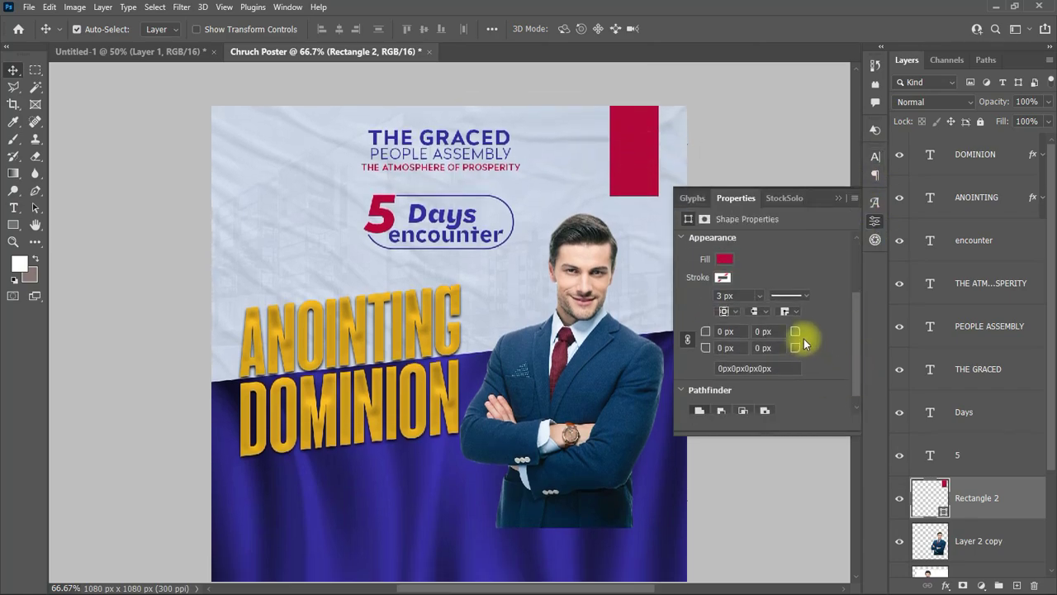
left_click_drag(810, 336, 792, 333)
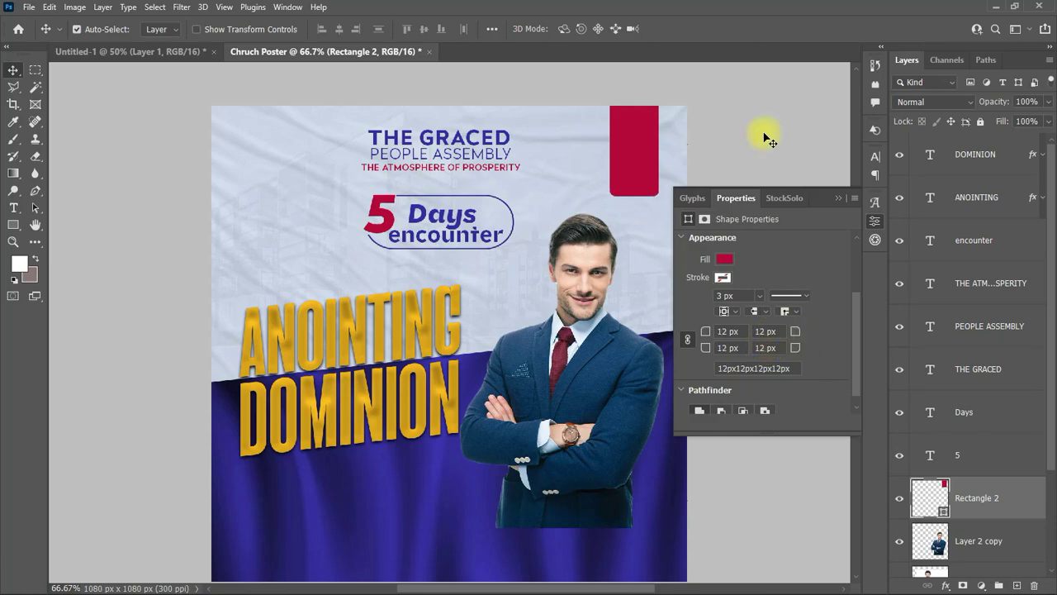
left_click_drag(768, 140, 769, 179)
left_click(838, 197)
left_click_drag(628, 174, 628, 165)
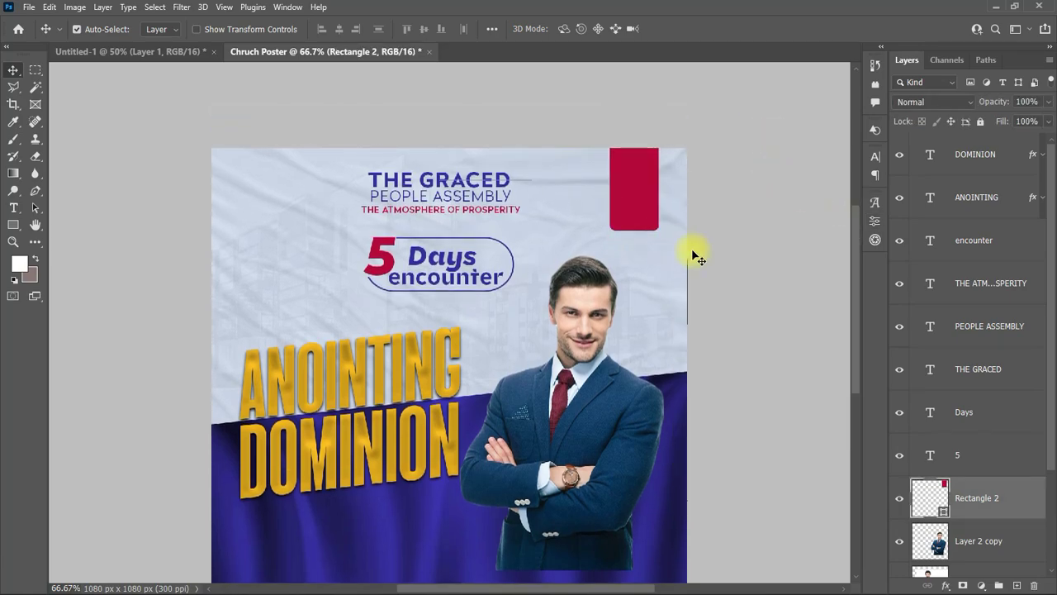
scroll(698, 258, "down", 1)
Step: Type the date 20 / FEB / 2022 on three stacked lines
left_click(14, 207)
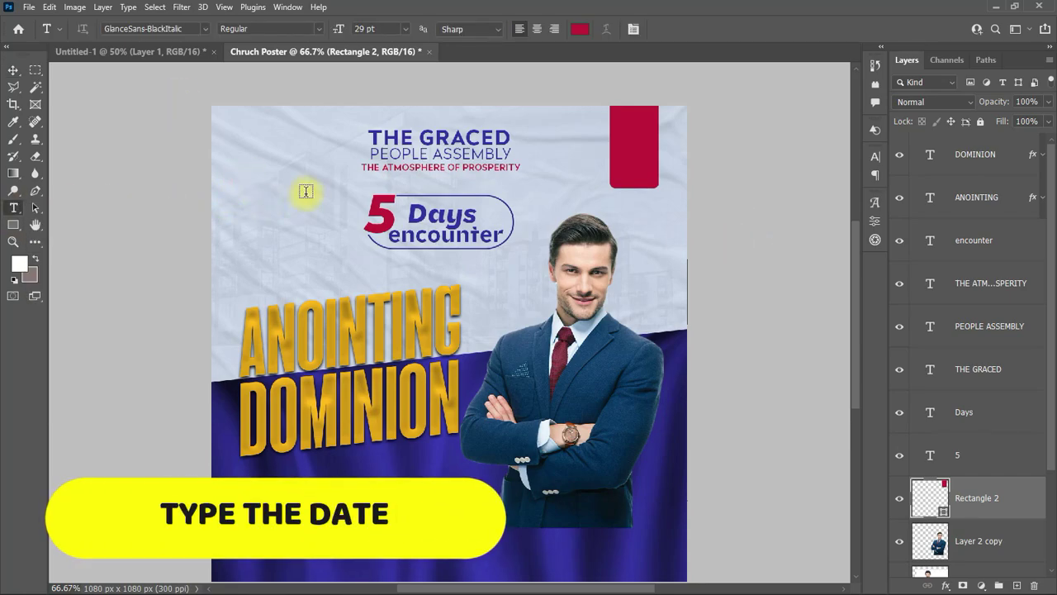
left_click(248, 176)
type("20")
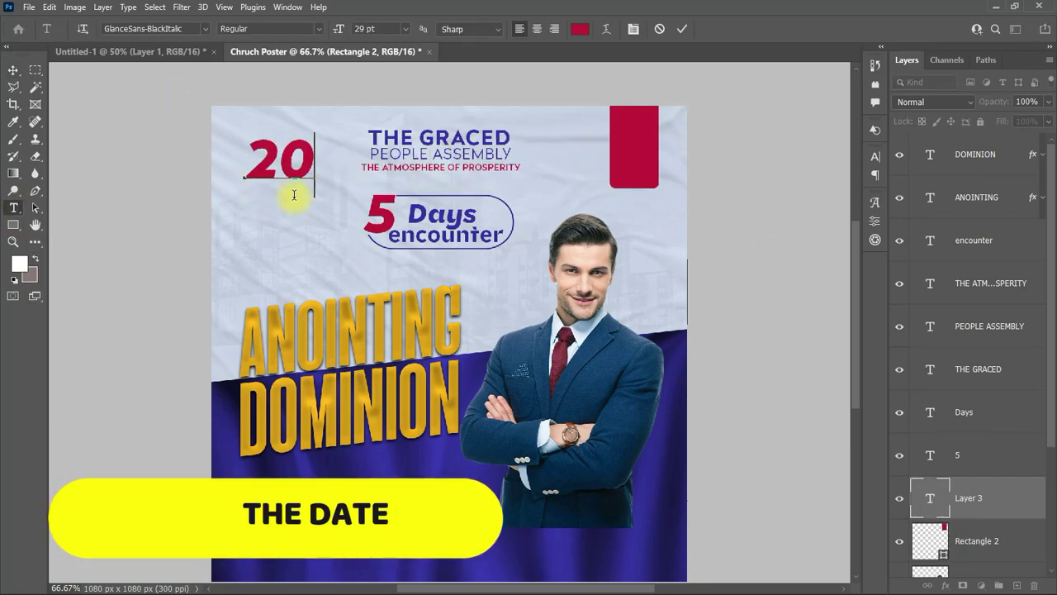
key("Return")
type("FEB")
key("Return")
type("2022")
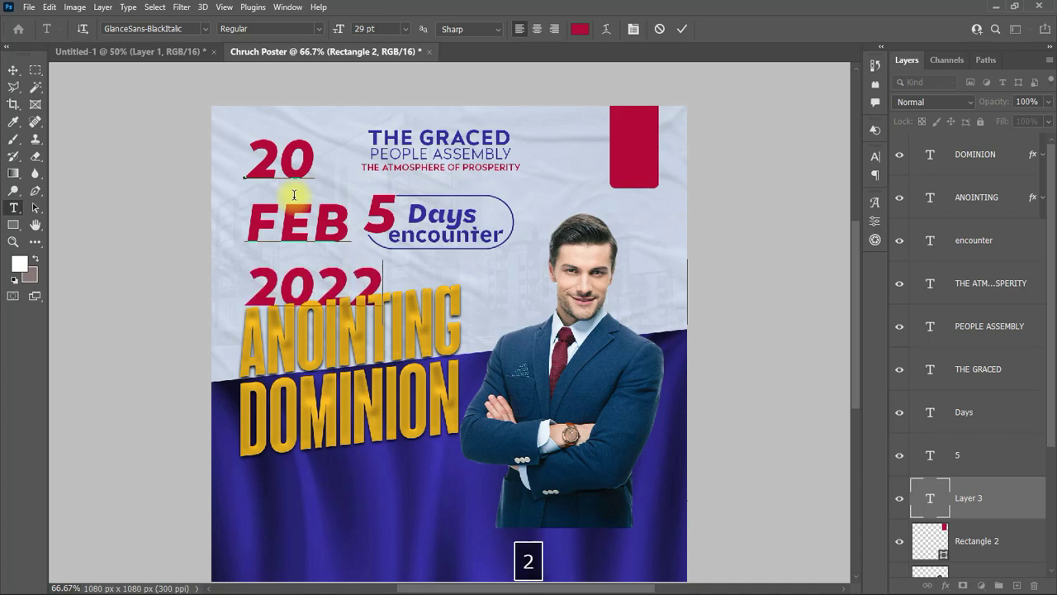
key("ctrl+Return")
key("v")
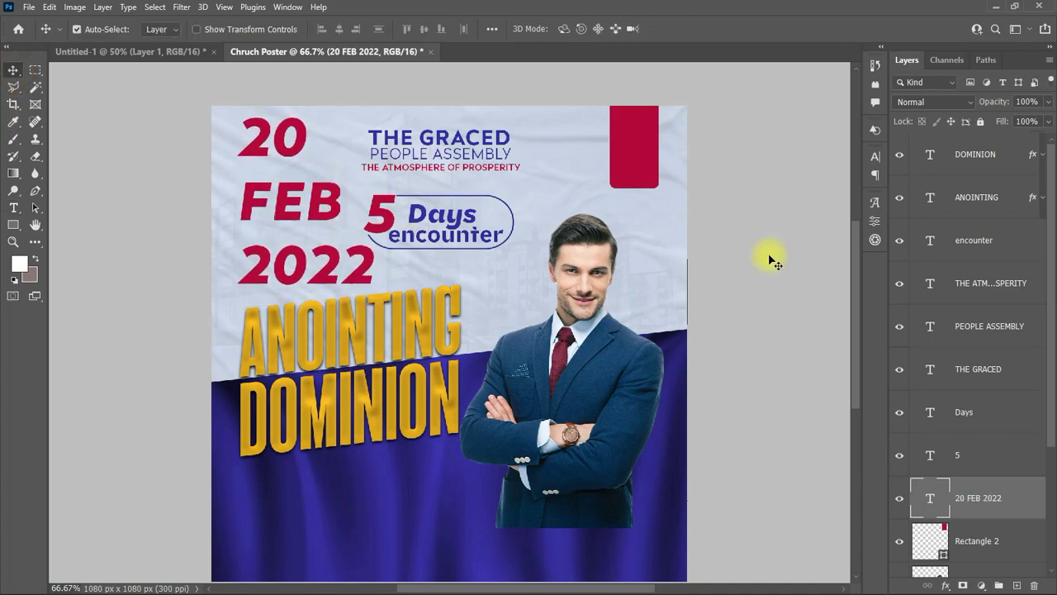
Step: Set the date text to Futura LT Book Bold at 24 pt
left_click(874, 155)
left_click(779, 177)
type("Futura LT Book")
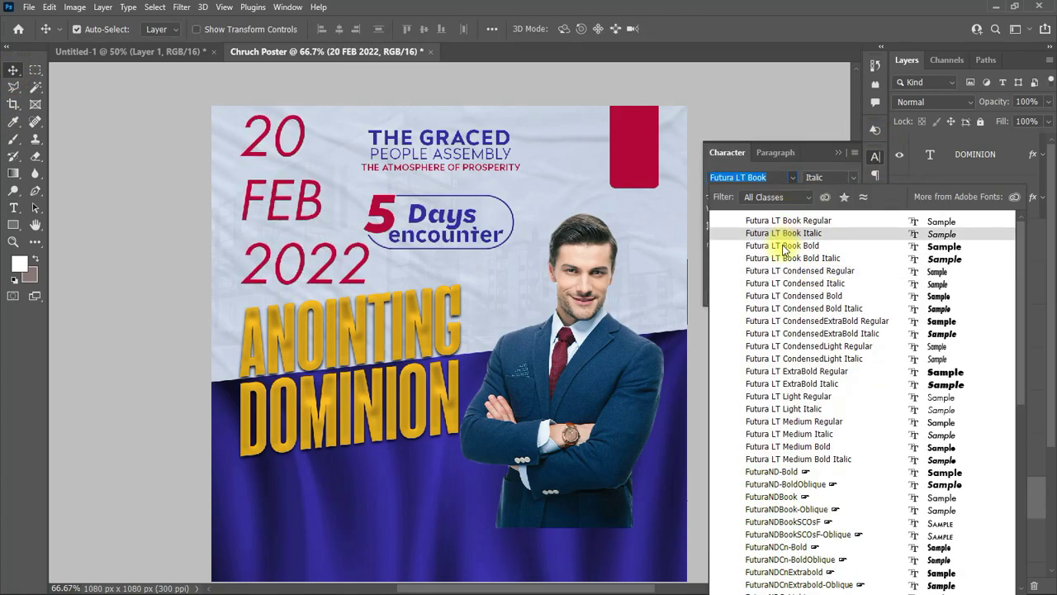
left_click(780, 245)
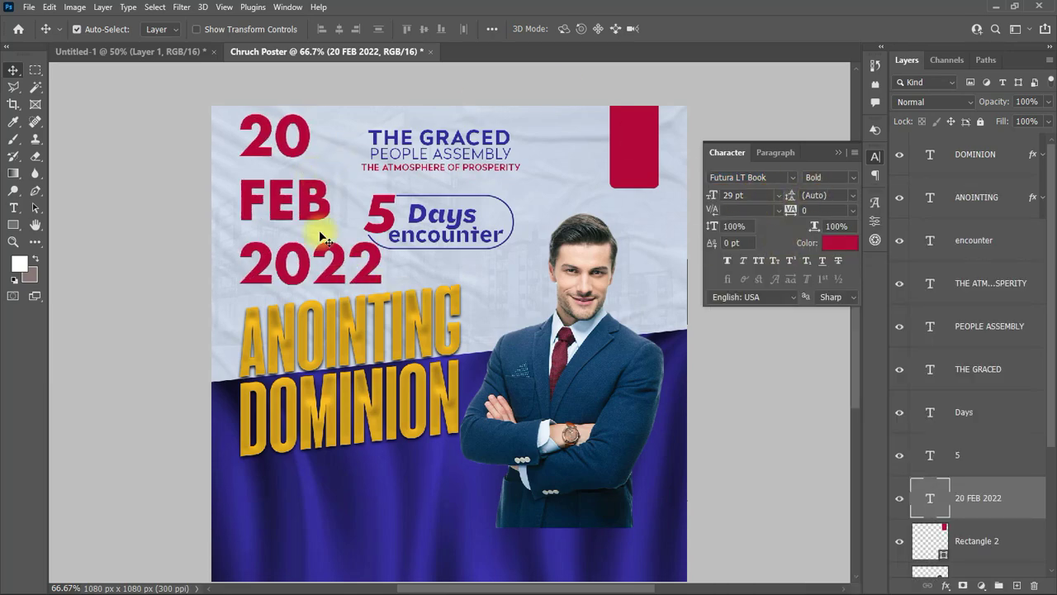
left_click(778, 195)
left_click(748, 329)
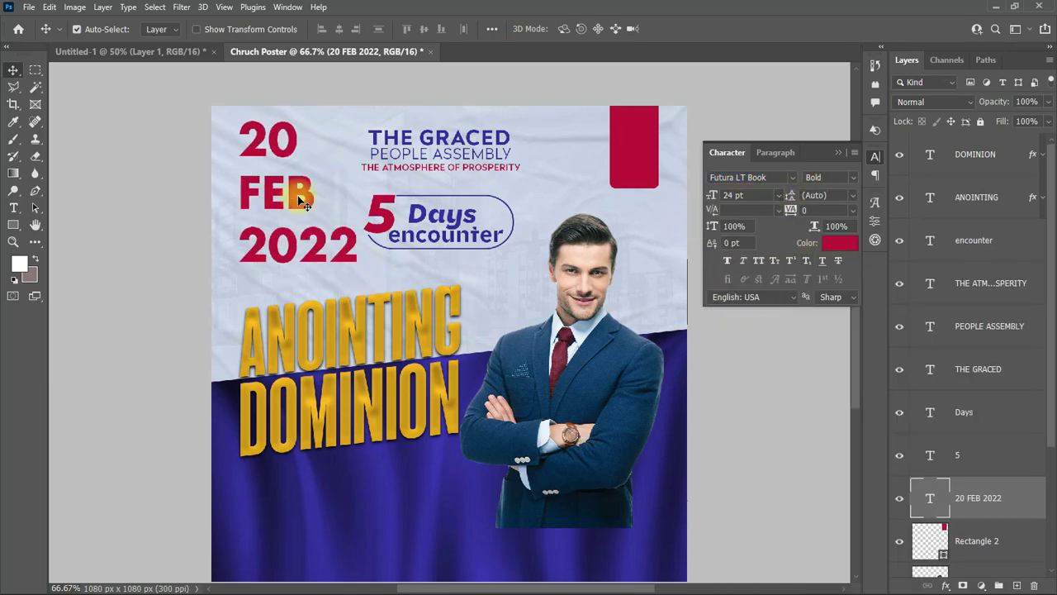
Step: Make FEB 18 pt and 2022 12 pt, with 16 pt line spacing
double_click(295, 192)
double_click(277, 191)
left_click(778, 194)
left_click(745, 319)
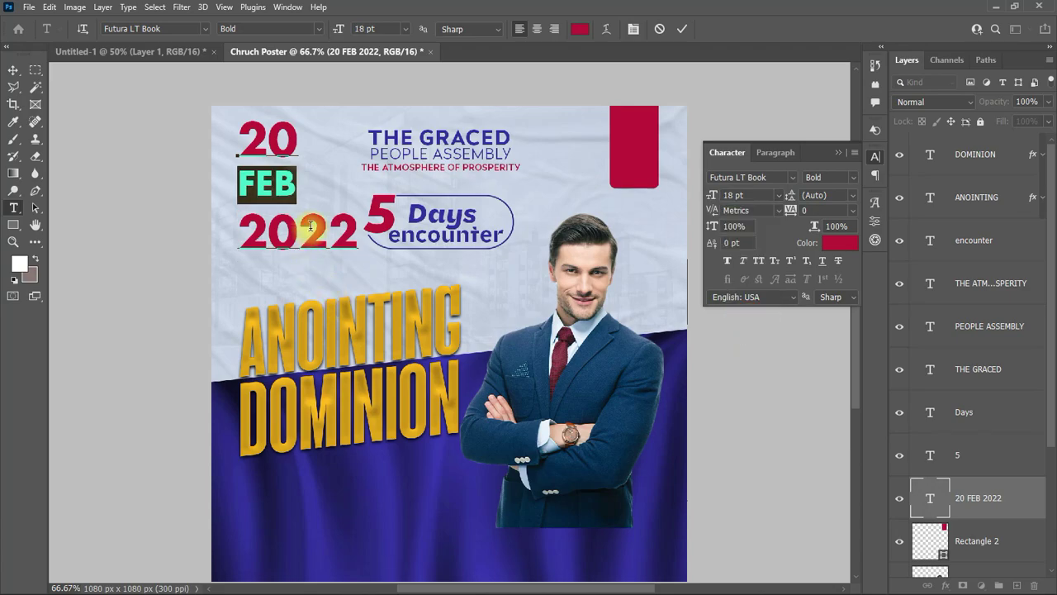
double_click(297, 245)
left_click(777, 194)
left_click(757, 209)
left_click(777, 195)
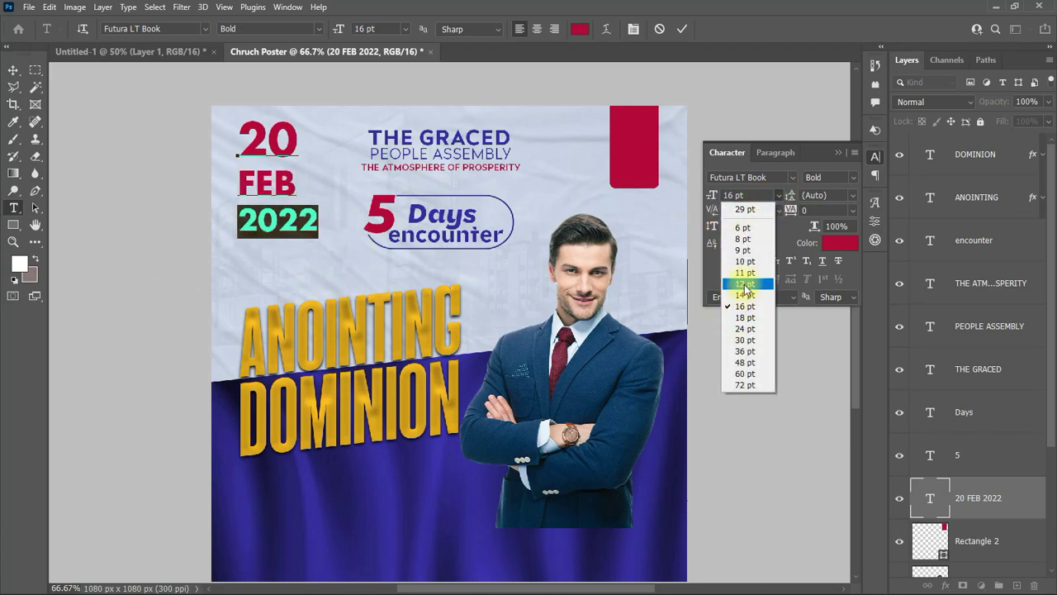
left_click(745, 287)
left_click(684, 30)
left_click(852, 195)
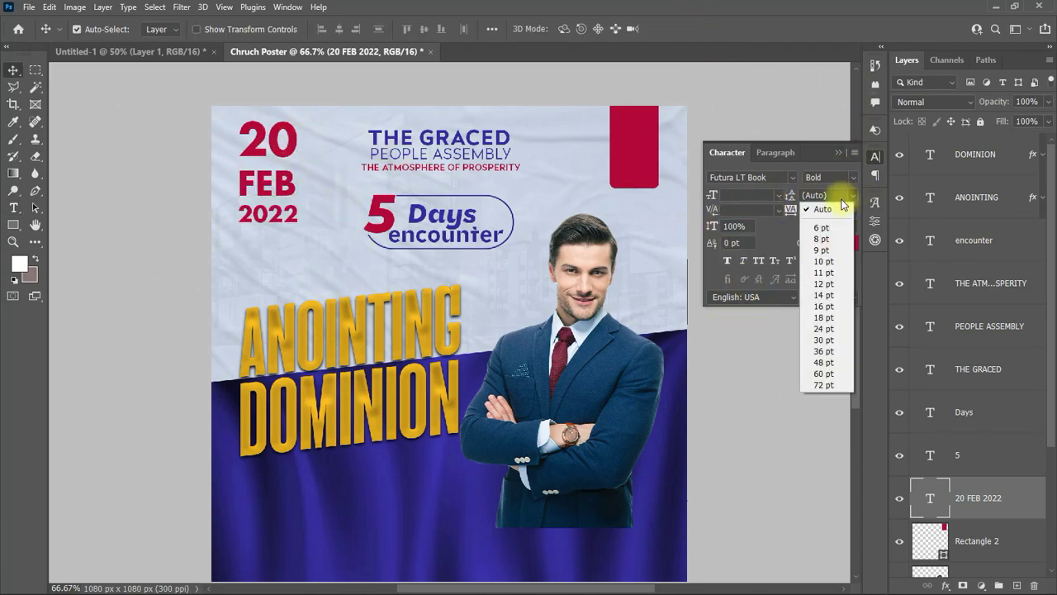
left_click(826, 317)
Step: Move the date into the crimson rectangle and colour it with the light background tone
double_click(291, 216)
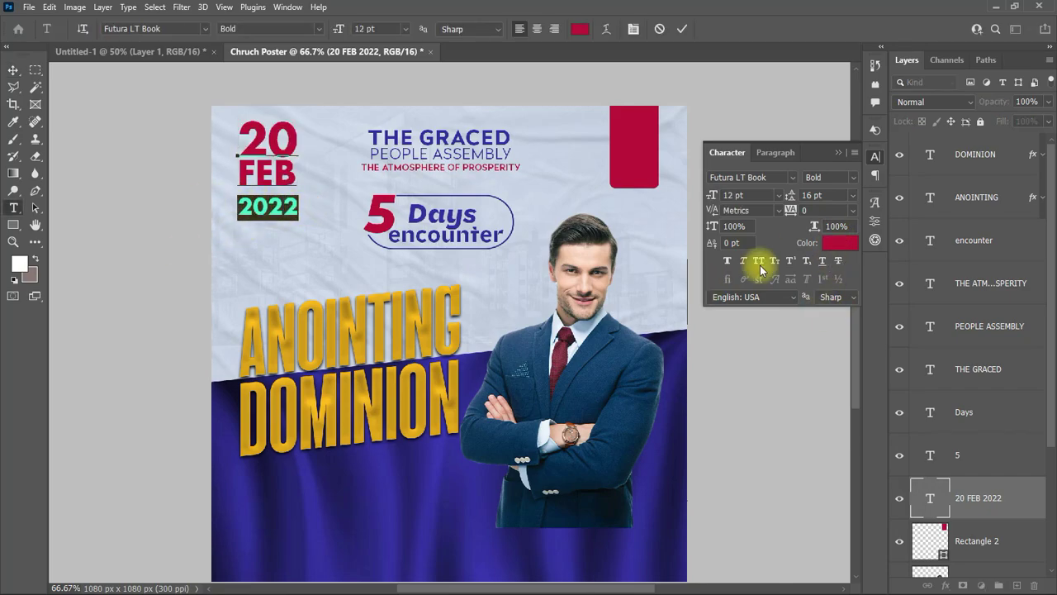
key("ctrl+Return")
left_click_drag(295, 186, 308, 201)
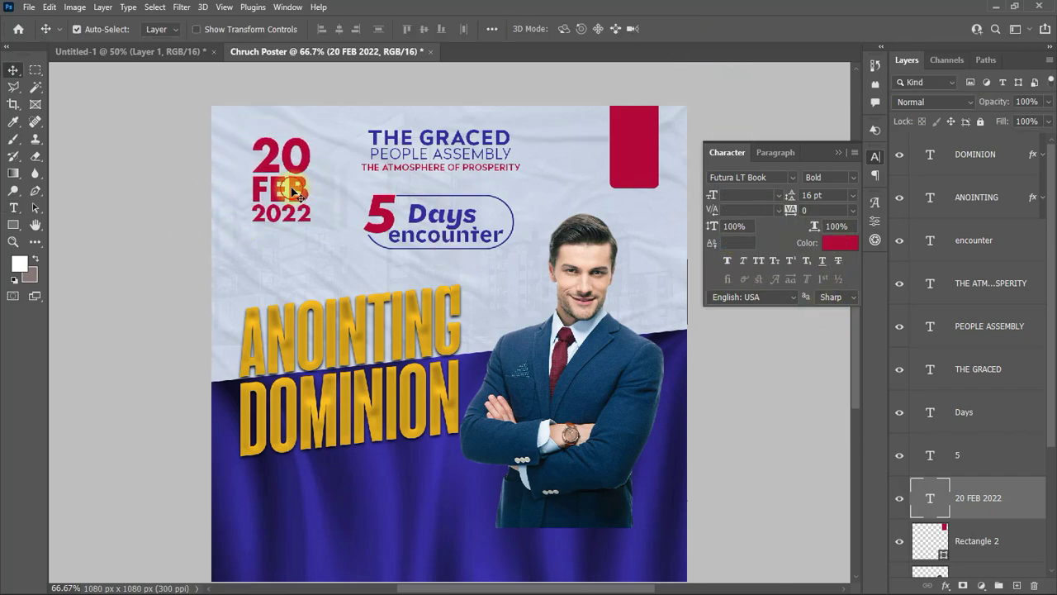
key("ctrl+t")
left_click(741, 29)
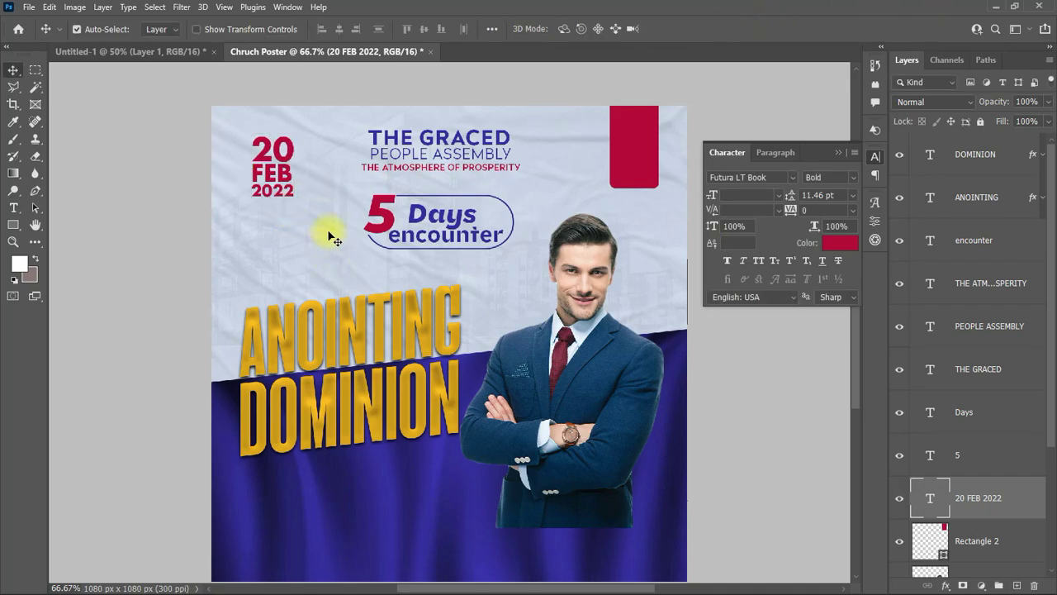
left_click(840, 242)
left_click(319, 138)
key("Return")
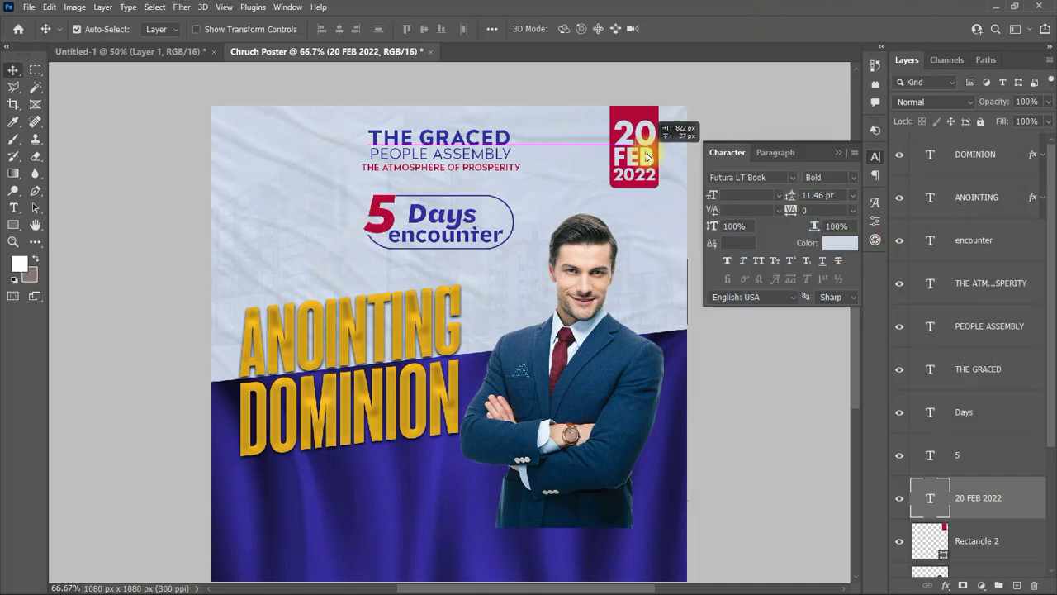
Step: Scale the badge date down to about 88% and resample its colour from the flyer
key("ctrl+t")
left_click_drag(653, 148, 665, 132)
key("Return")
left_click(834, 243)
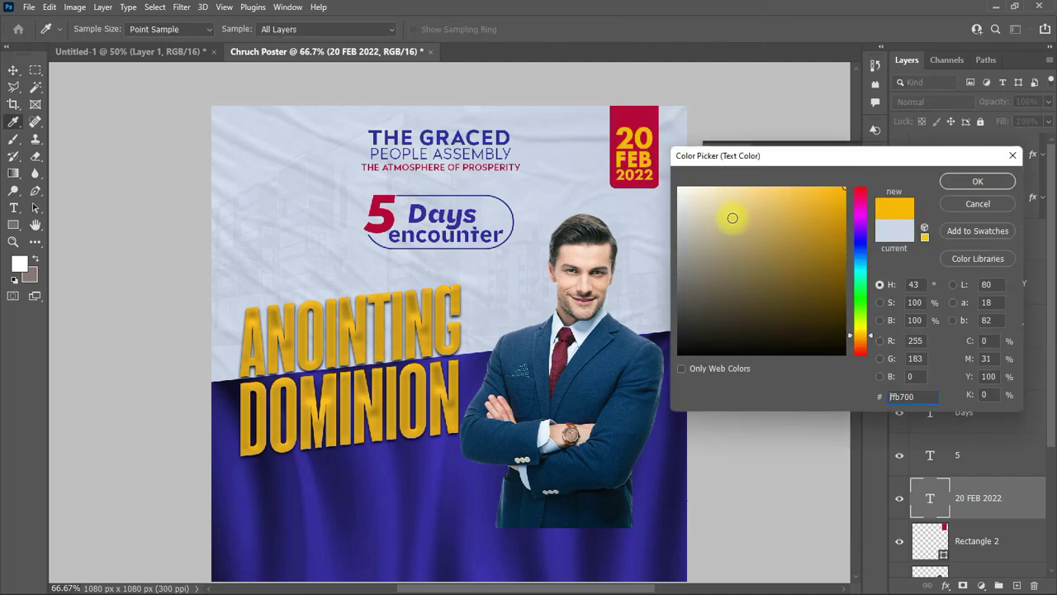
left_click(540, 202)
key("Return")
Step: Start a new empty text layer at the flyer's left
left_click(14, 207)
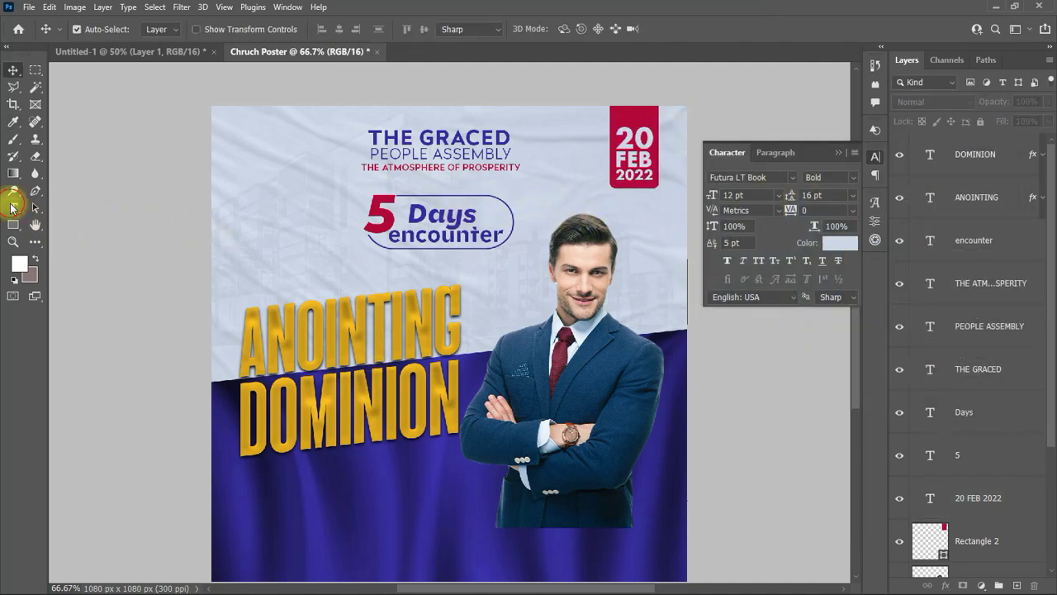
left_click(293, 235)
key("BackSpace")
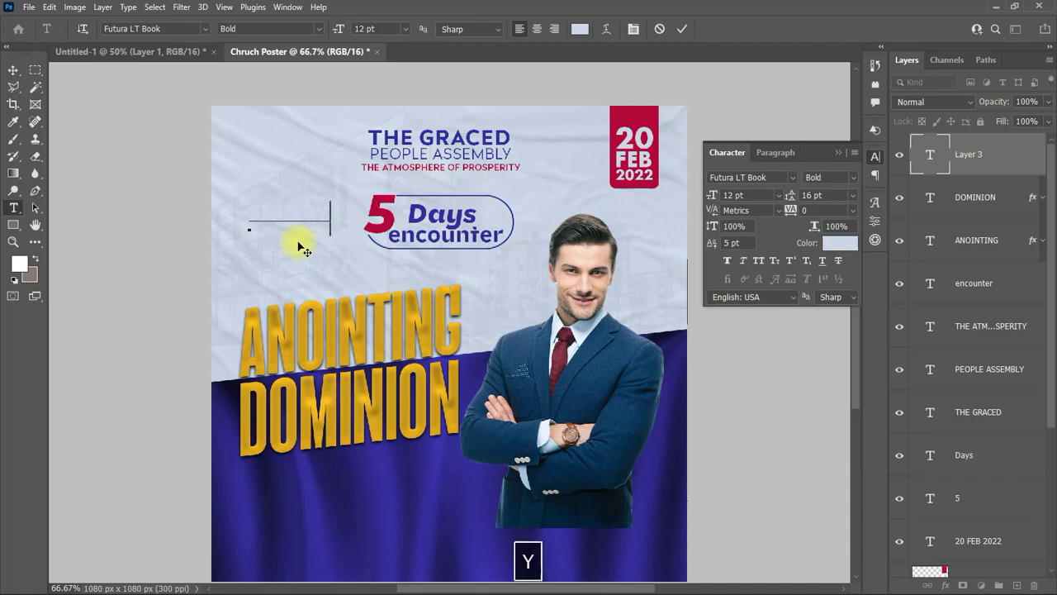
Step: Set the FRIDAY text to 6 pt and scale it down further above the date
left_click(840, 241)
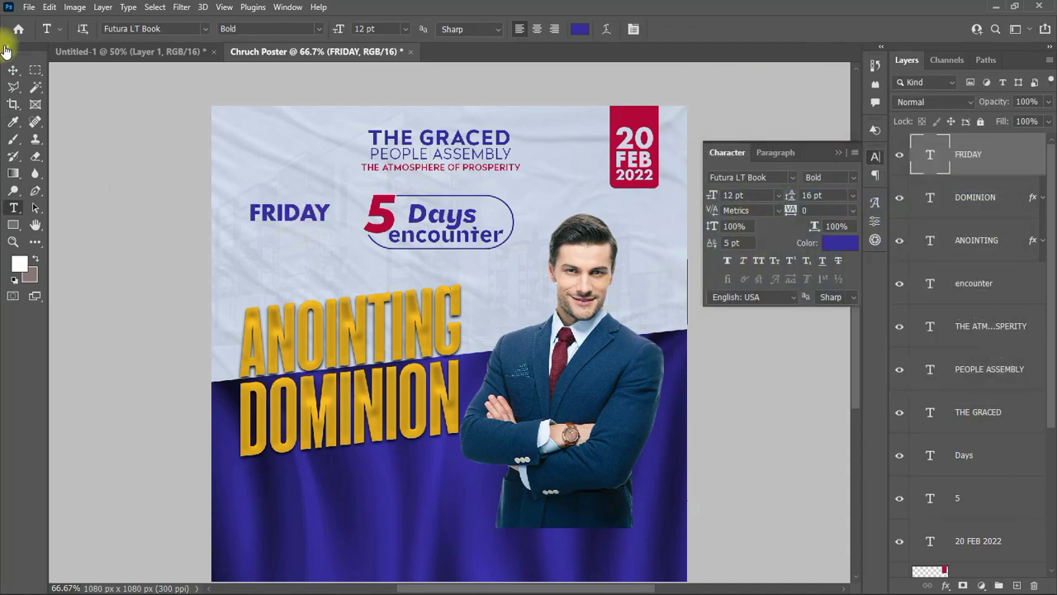
left_click(14, 70)
left_click(778, 195)
left_click(739, 208)
left_click(268, 221)
key("ctrl+t")
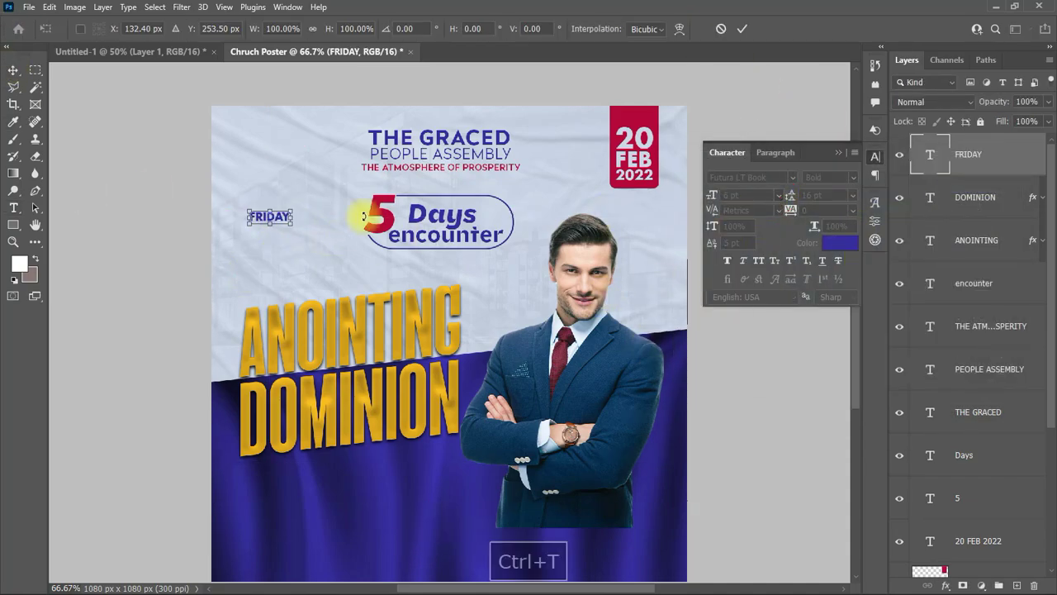
left_click_drag(289, 223, 636, 129)
key("Return")
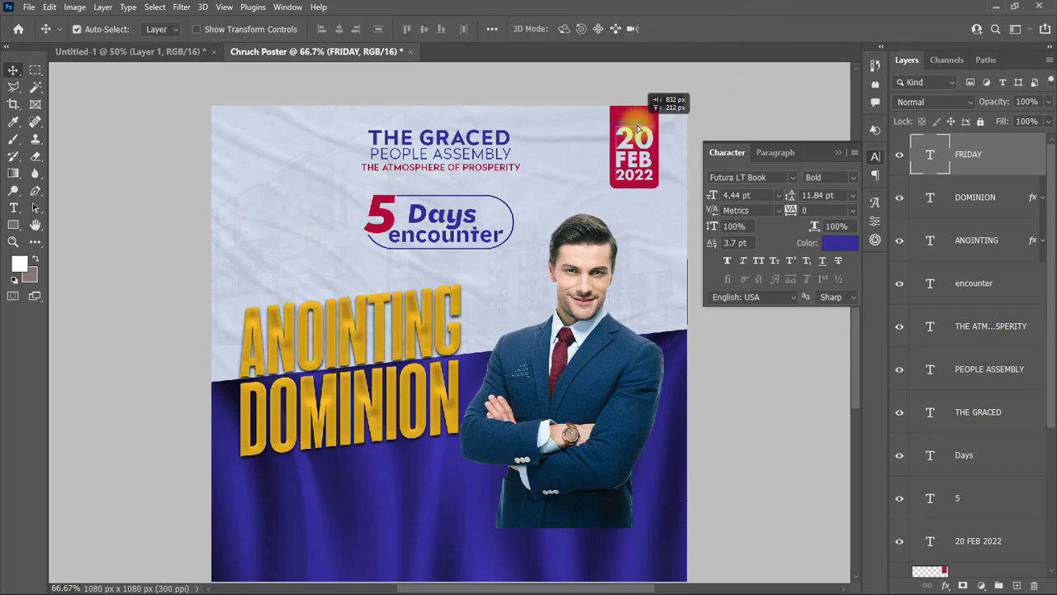
Step: Colour FRIDAY gold by sampling the DOMINION title
left_click(641, 155)
left_click(840, 242)
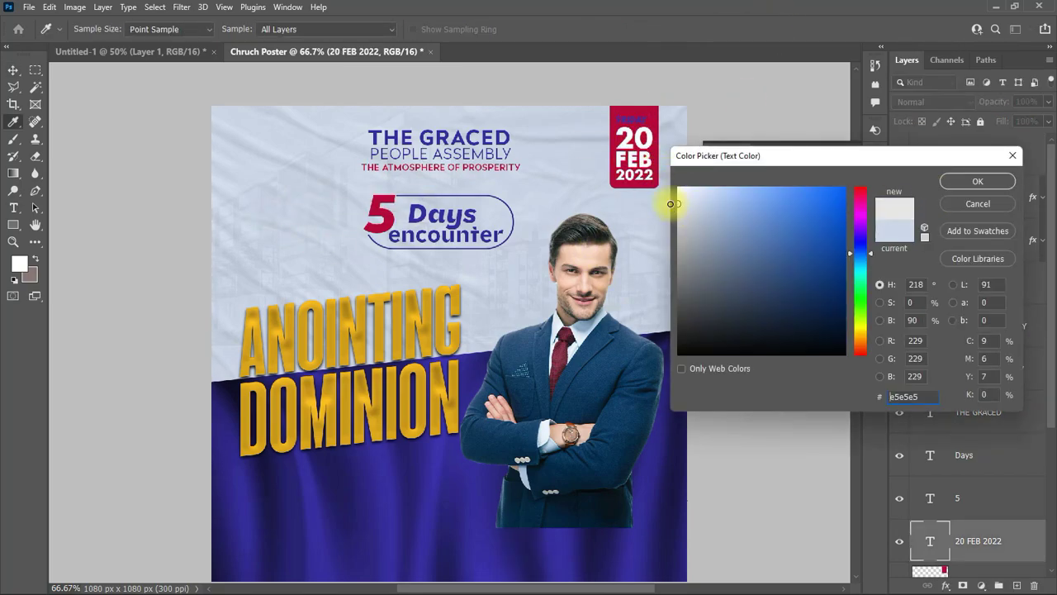
key("Escape")
key("ctrl+z")
left_click(839, 239)
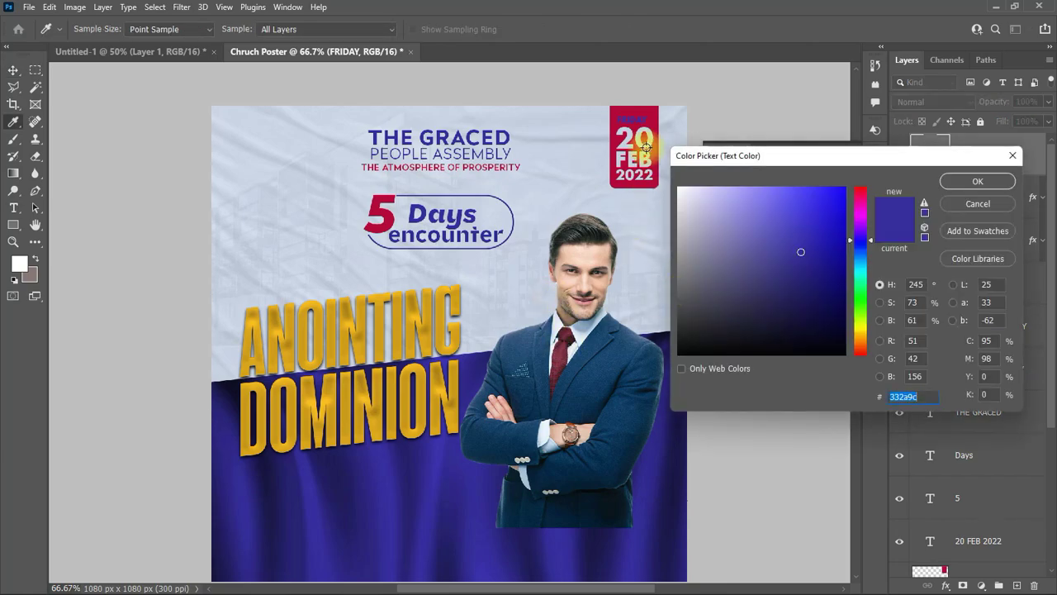
left_click_drag(830, 213, 863, 149)
left_click(390, 521)
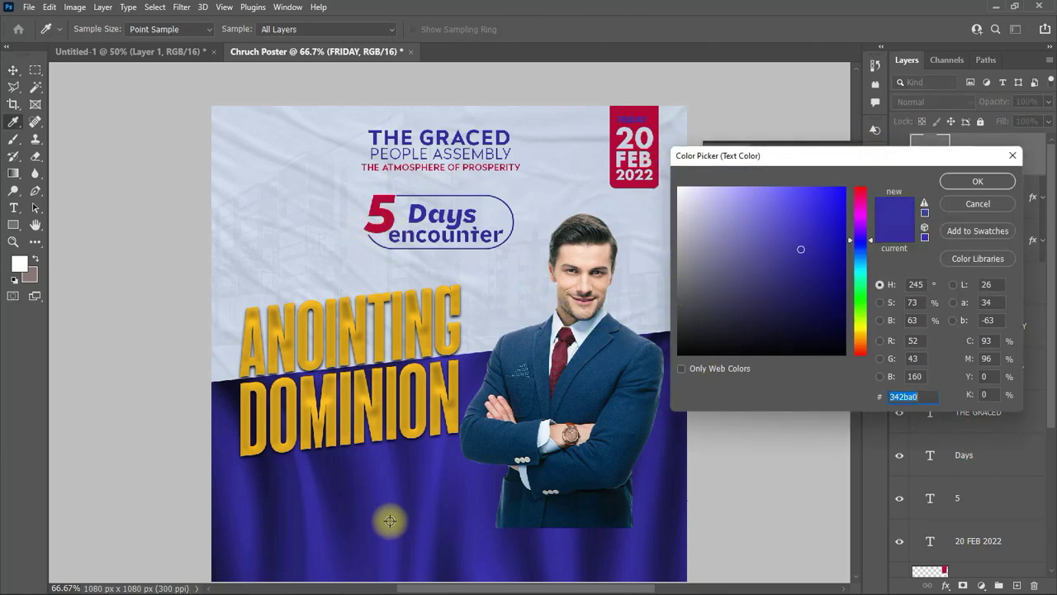
left_click(453, 428)
left_click(977, 180)
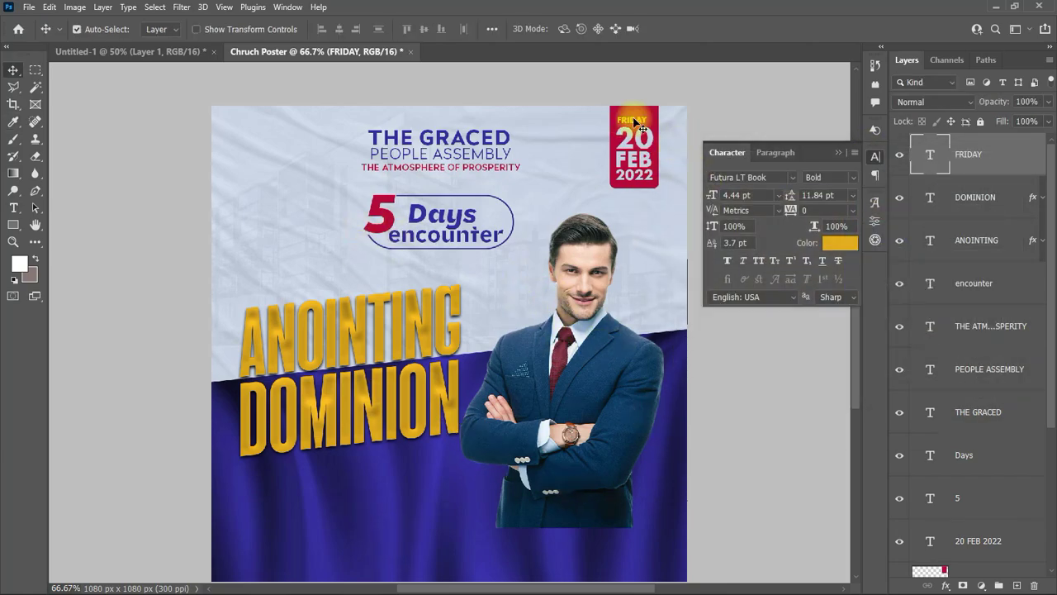
Step: Close the type settings and select the businessman cut-out layer
left_click(640, 127)
scroll(768, 232, "down", 1)
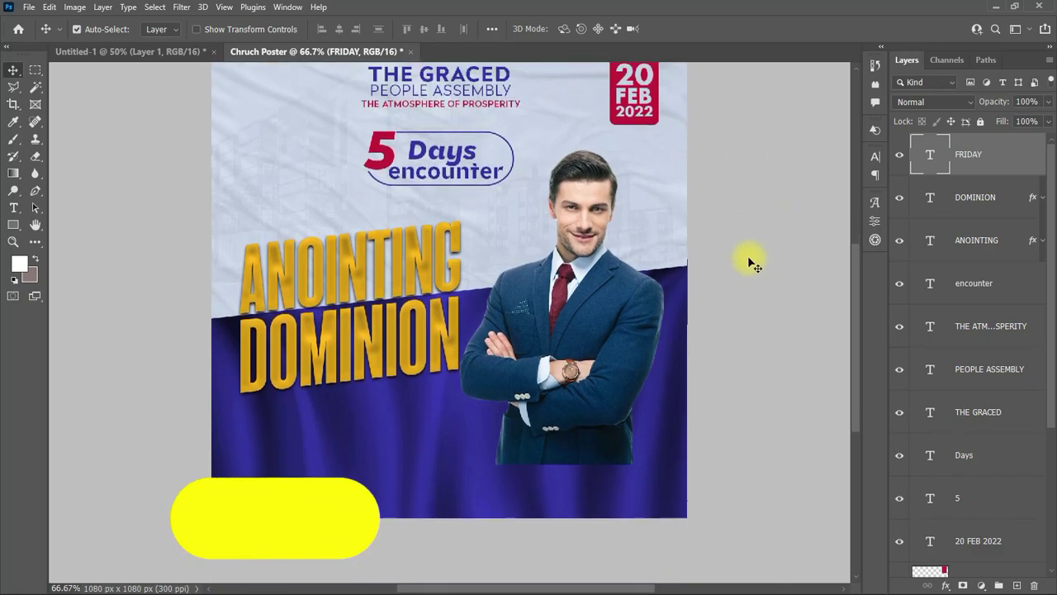
scroll(1024, 446, "down", 2)
scroll(1052, 485, "down", 2)
left_click(991, 427)
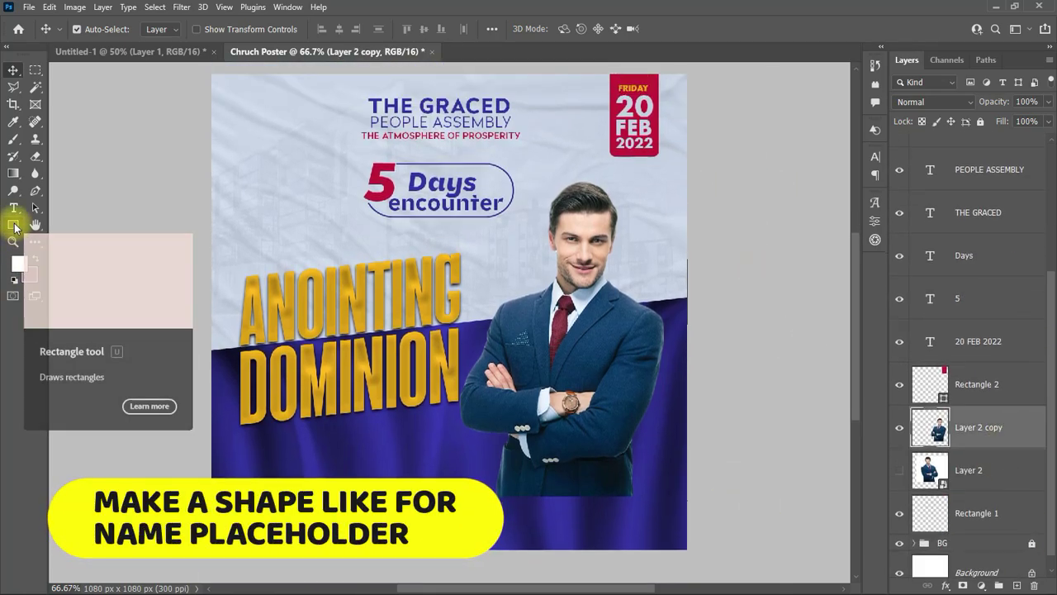
Step: Draw a 444 by 104 px red-filled rectangle below the businessman
left_click(13, 225)
left_click(83, 217)
left_click_drag(483, 442, 715, 500)
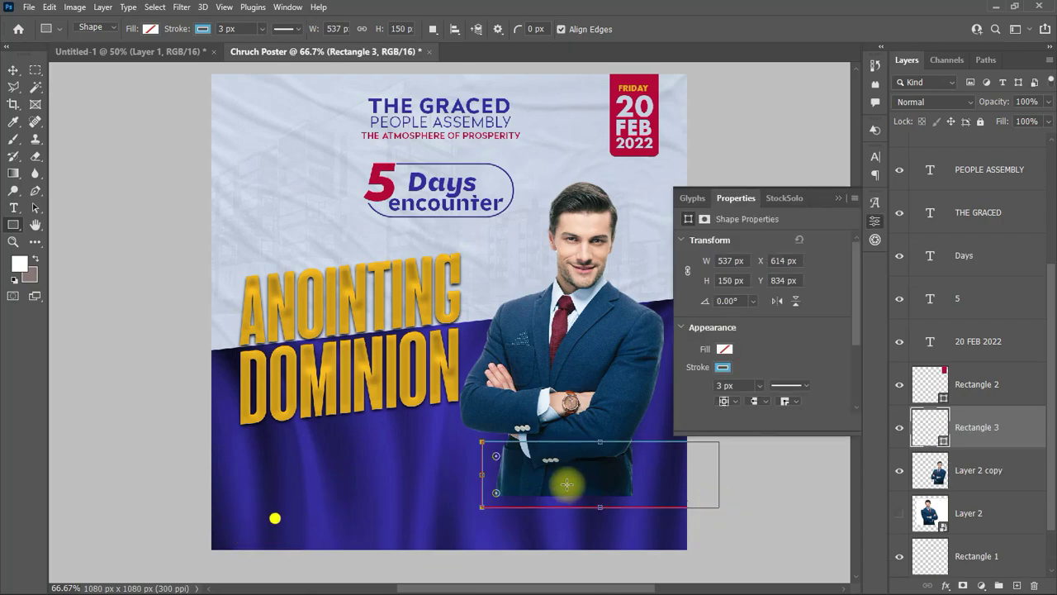
left_click_drag(566, 484, 671, 473)
left_click_drag(481, 468, 477, 465)
mouse_move(584, 496)
left_mouse_down()
mouse_move(556, 515)
mouse_move(573, 488)
left_mouse_up()
left_click(723, 366)
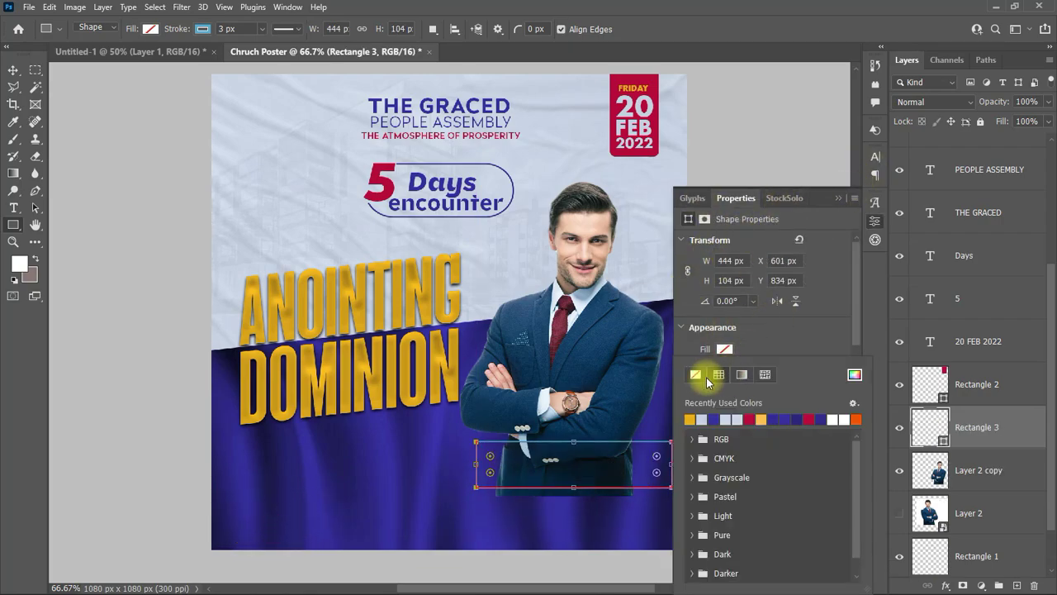
left_click(724, 349)
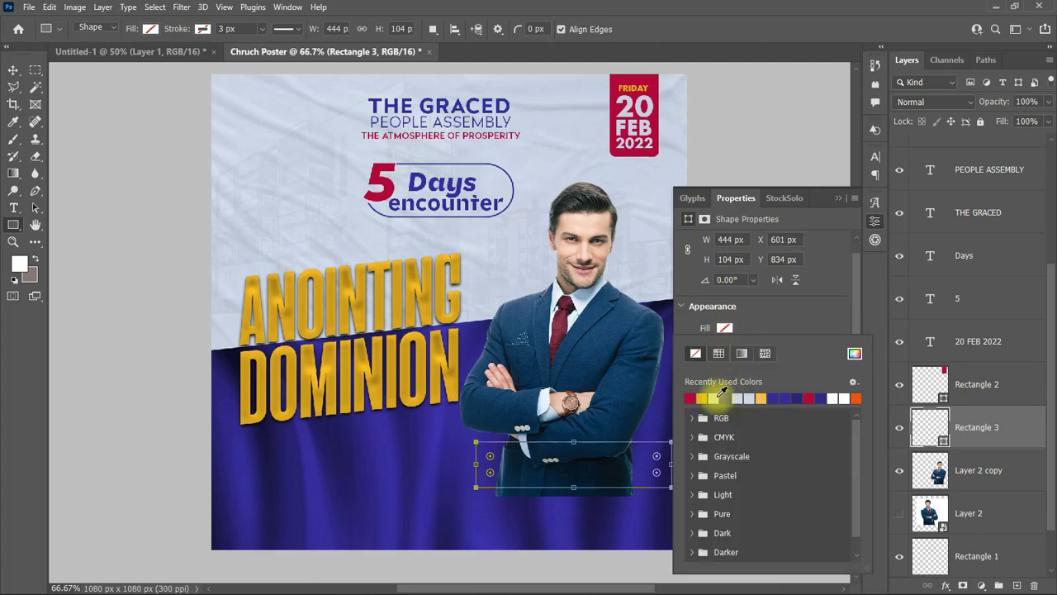
left_click(690, 402)
left_click(838, 198)
Step: Slant the red rectangle by raising its top-right corner and nudge it into place
left_click(13, 70)
left_click_drag(590, 471, 611, 476)
key("ctrl+t")
key("ctrl+t")
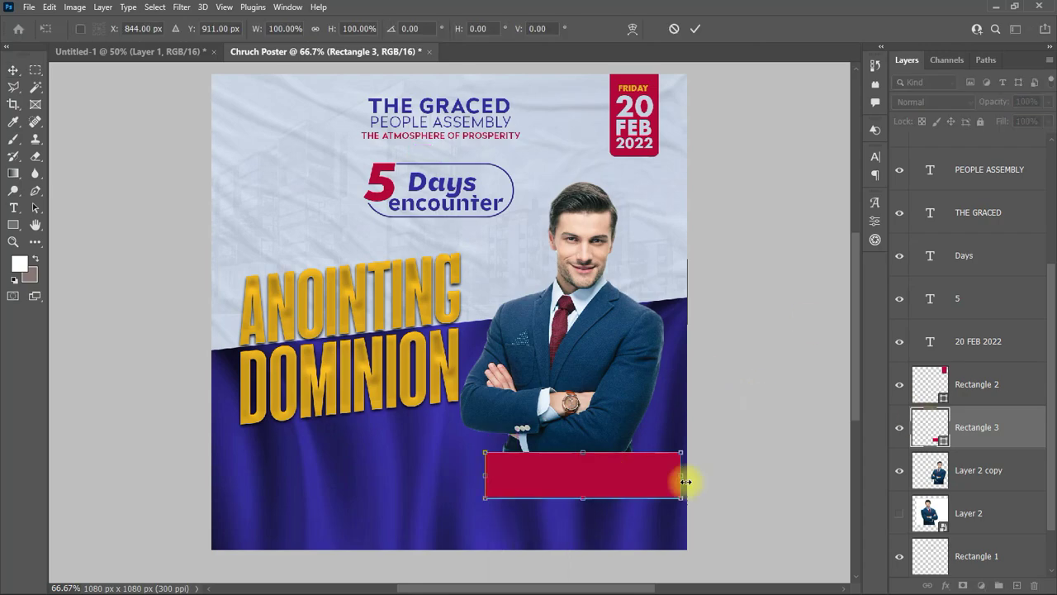
left_click_drag(683, 476, 673, 502)
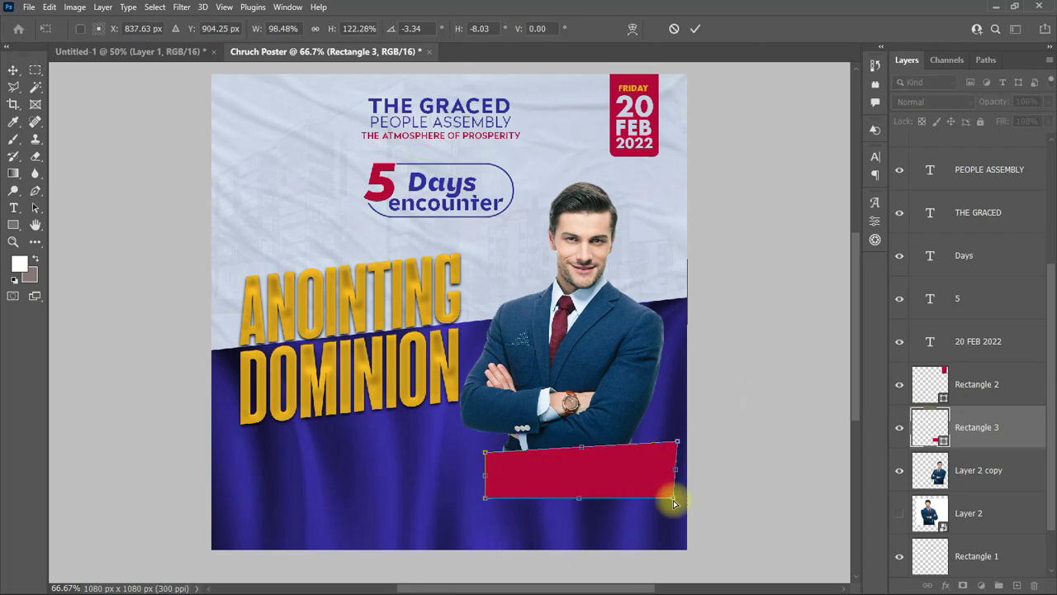
left_click(695, 28)
key("Escape")
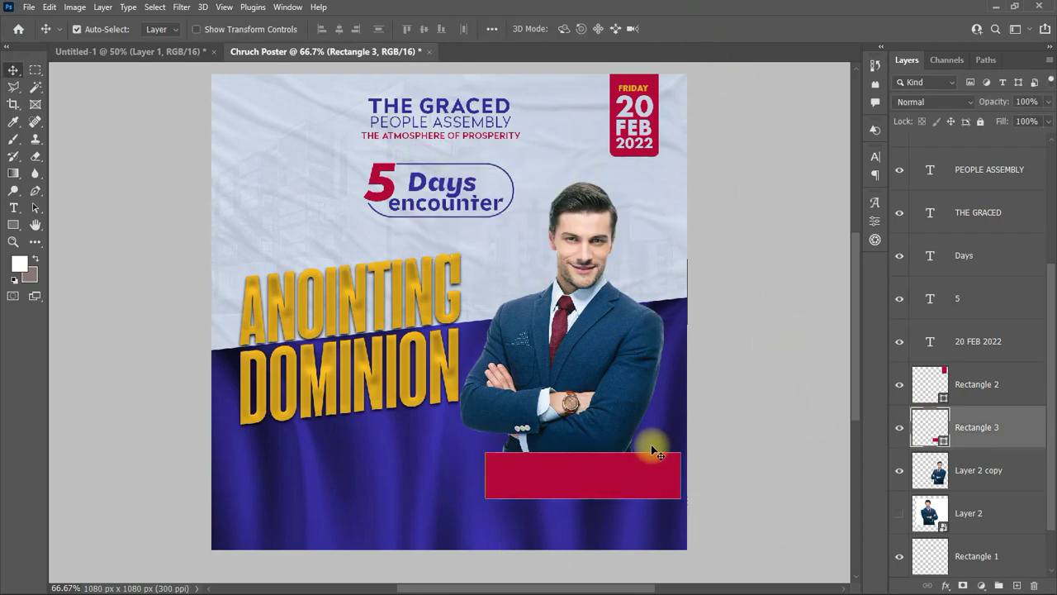
key("ctrl+t")
left_click_drag(675, 479, 678, 448)
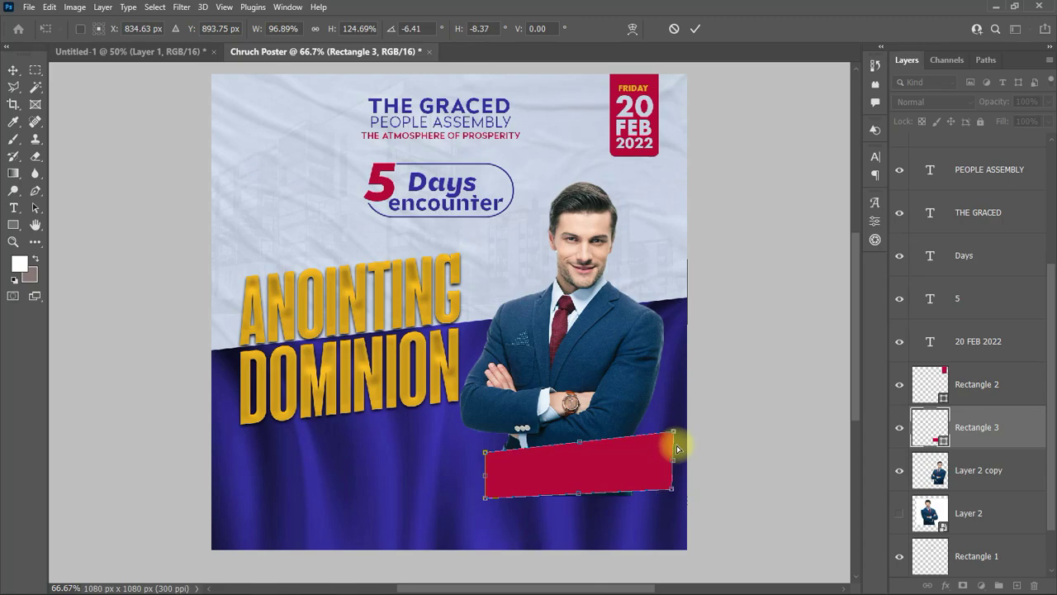
left_click(694, 31)
left_click_drag(567, 471, 559, 479)
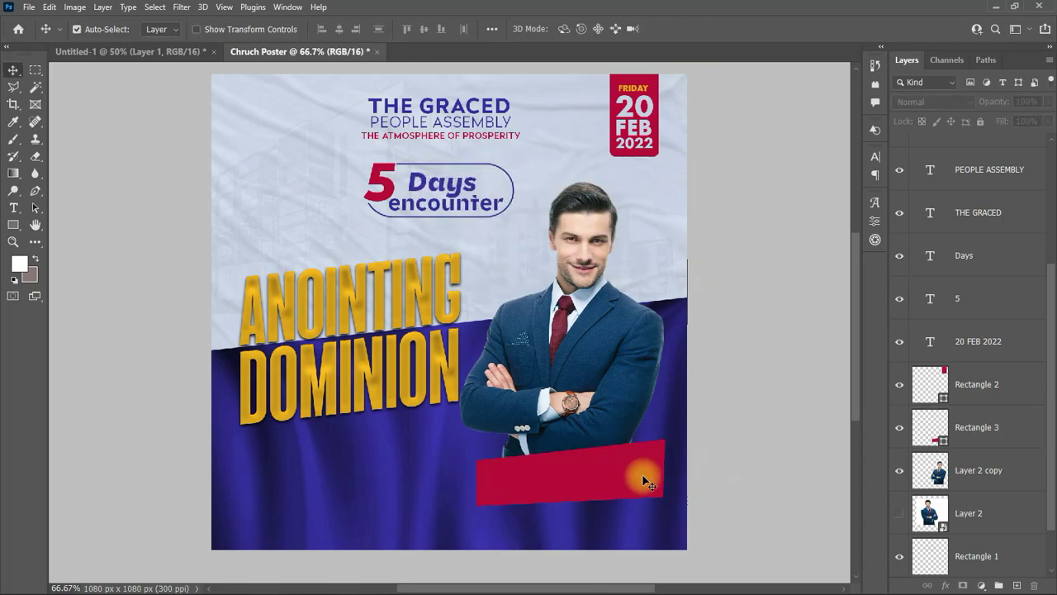
Step: Duplicate the slanted bar and recolour the lower copy yellow sampled from the flyer
key("ctrl+j")
double_click(924, 469)
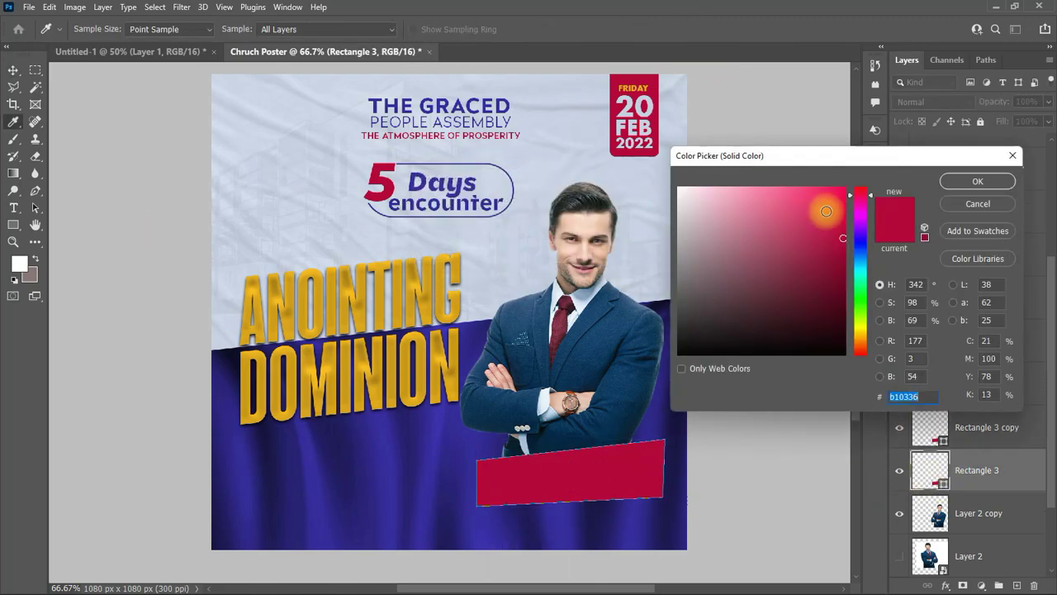
left_click(376, 400)
left_click(976, 181)
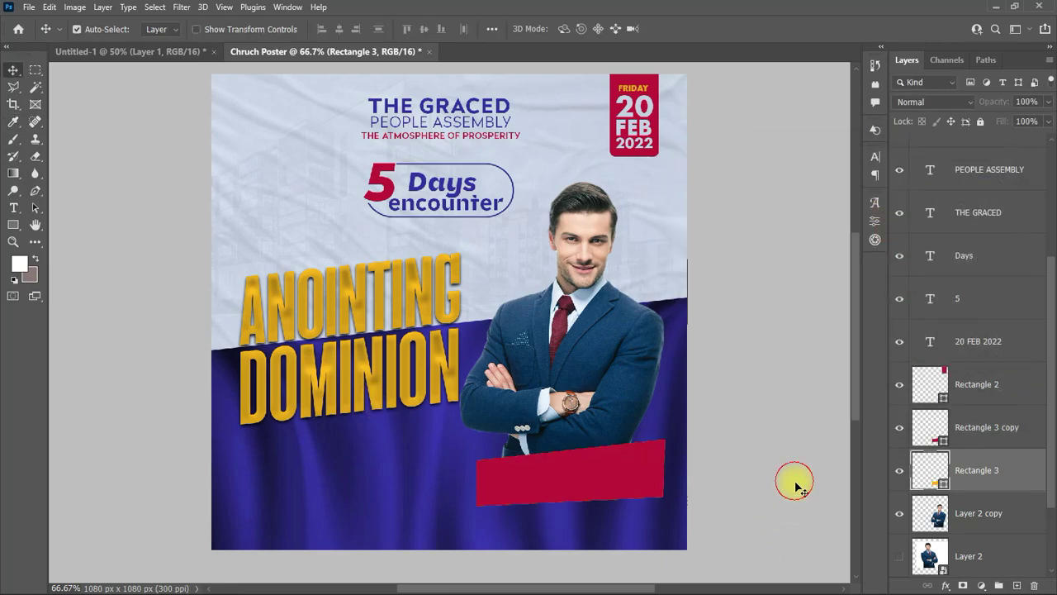
left_click(1006, 470, "ctrl")
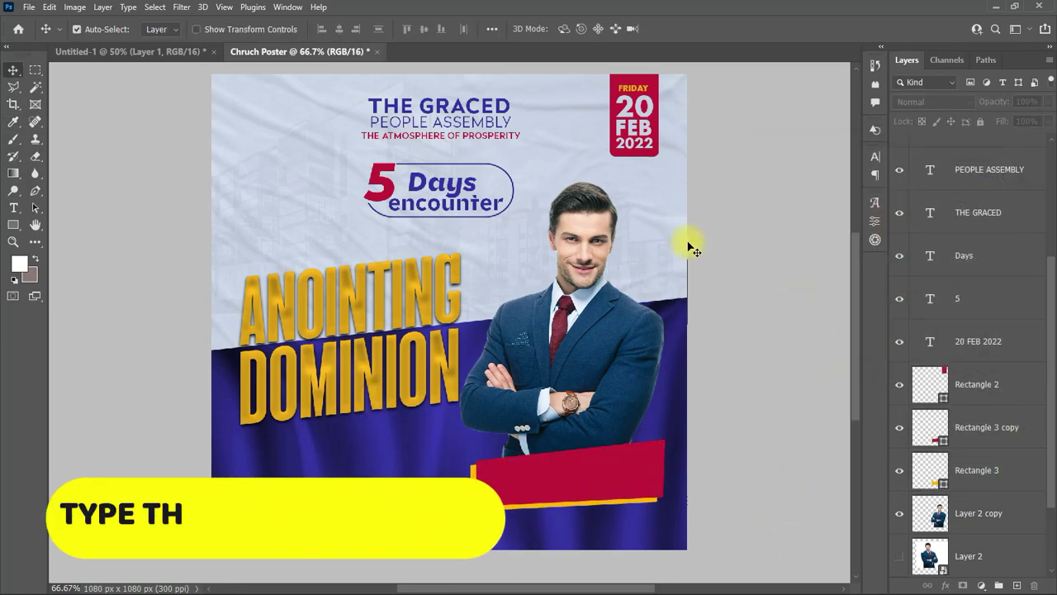
Step: Type the pastor's name in two lines at the lower left and set it to 12 pt
left_click(14, 207)
left_click(211, 402)
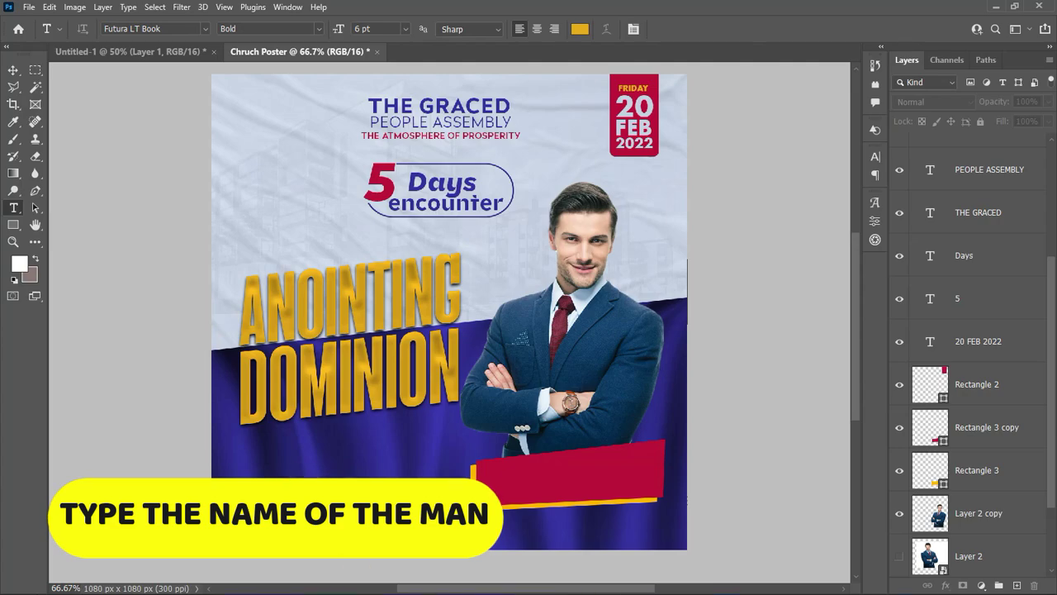
left_click(303, 477)
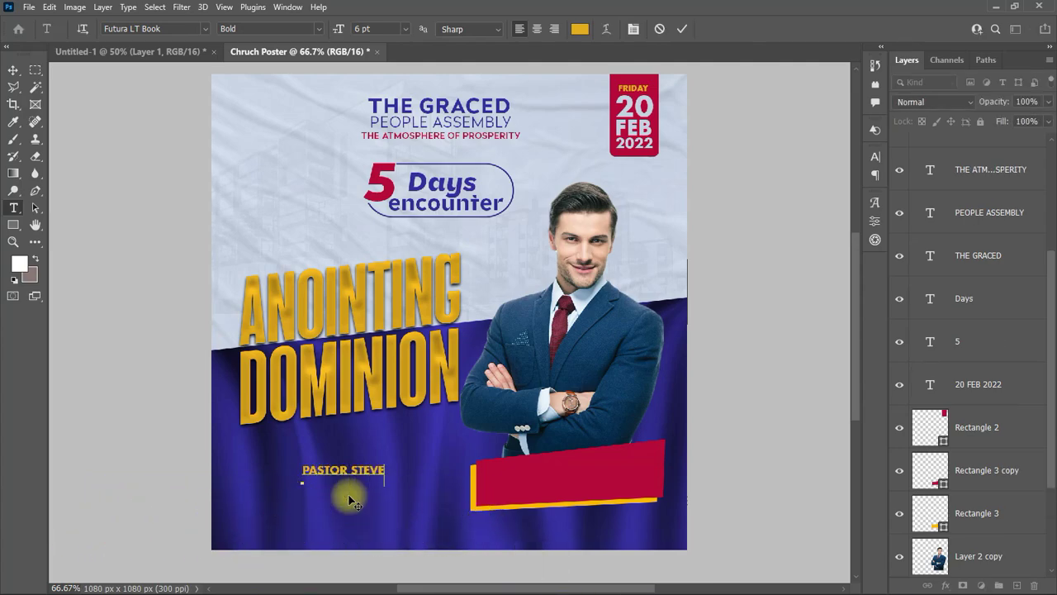
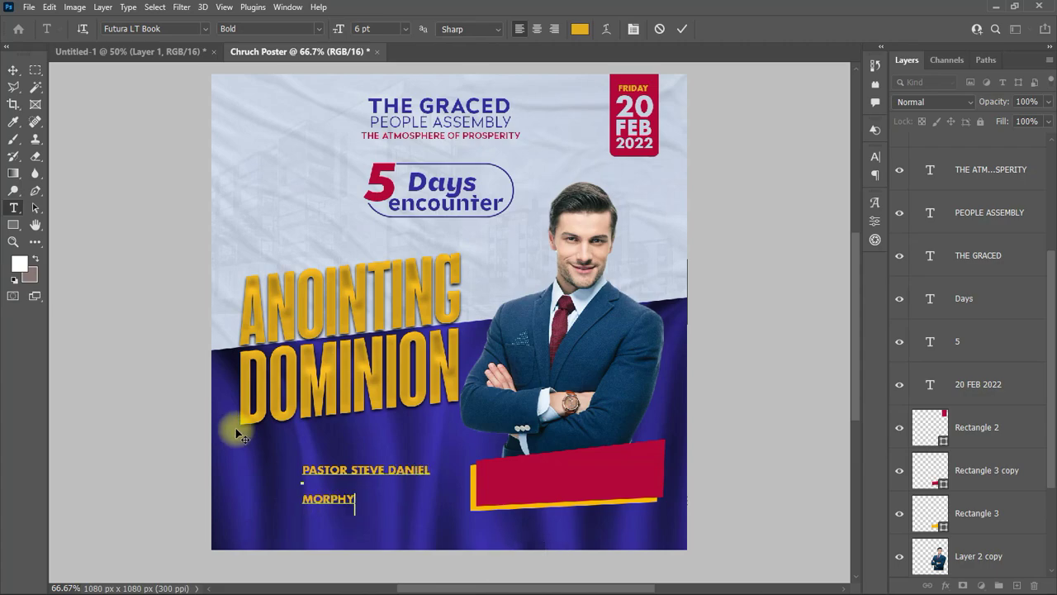
left_click_drag(305, 501, 882, 121)
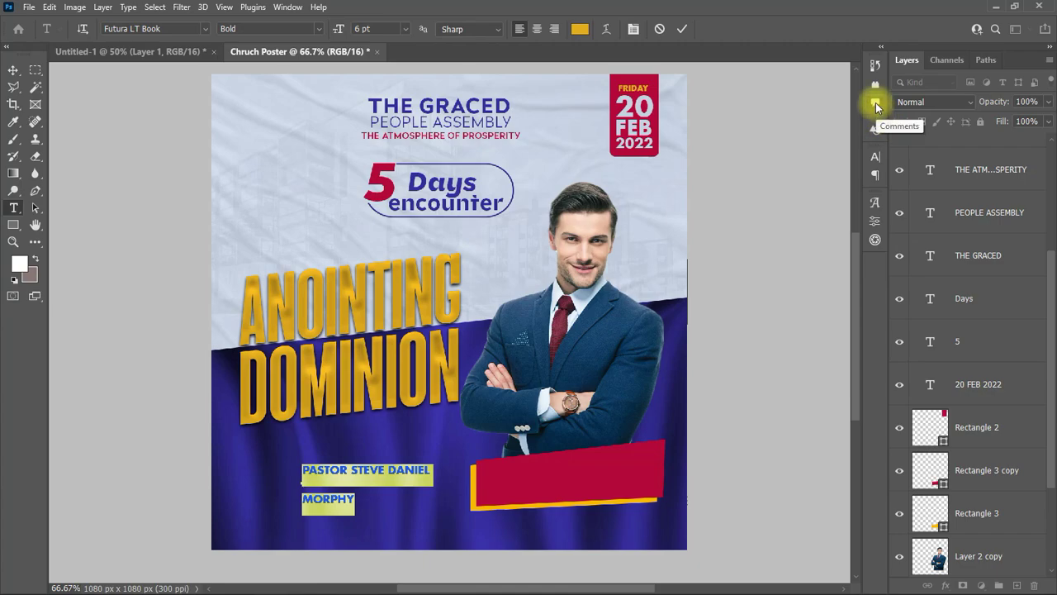
left_click(875, 156)
left_click(778, 197)
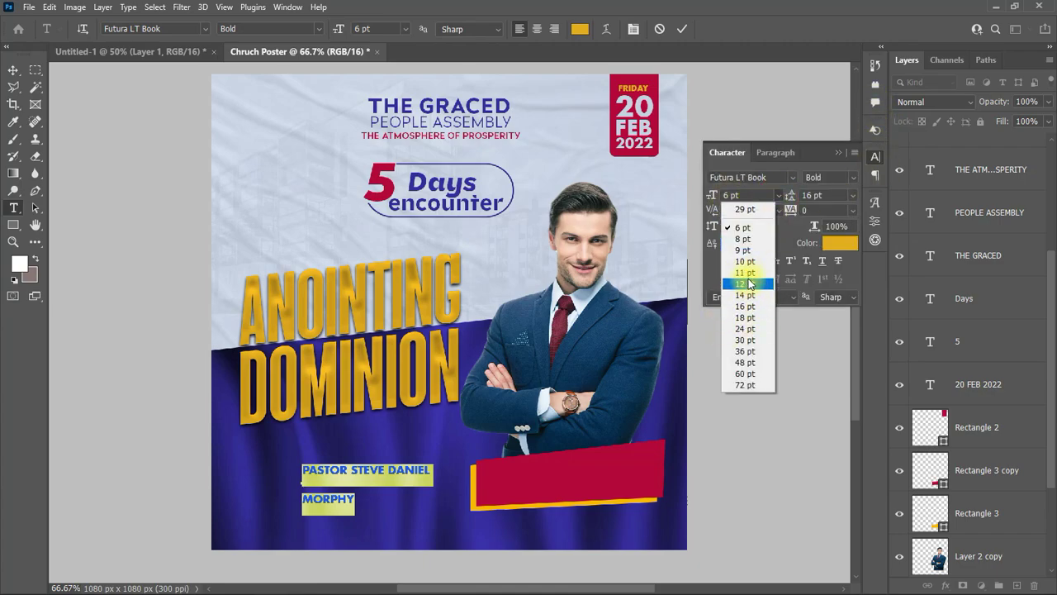
left_click(750, 283)
key("ctrl+Return")
key("v")
left_click_drag(350, 453, 356, 475)
Step: Shrink the name's first line to 8 pt and tighten the leading to 11 pt
key("t")
left_click_drag(524, 470, 252, 464)
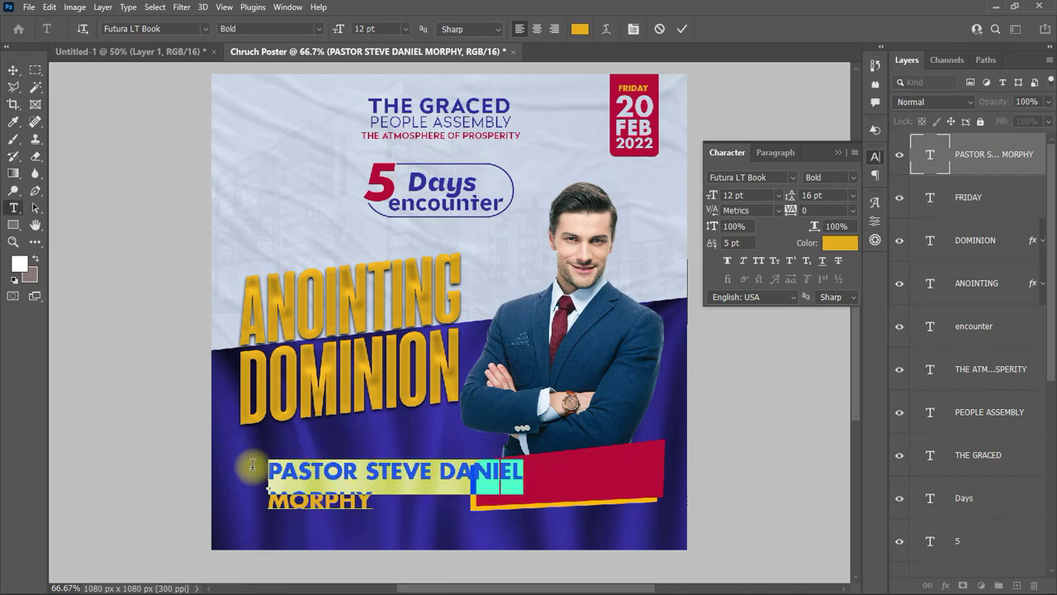
left_click(778, 194)
left_click(744, 238)
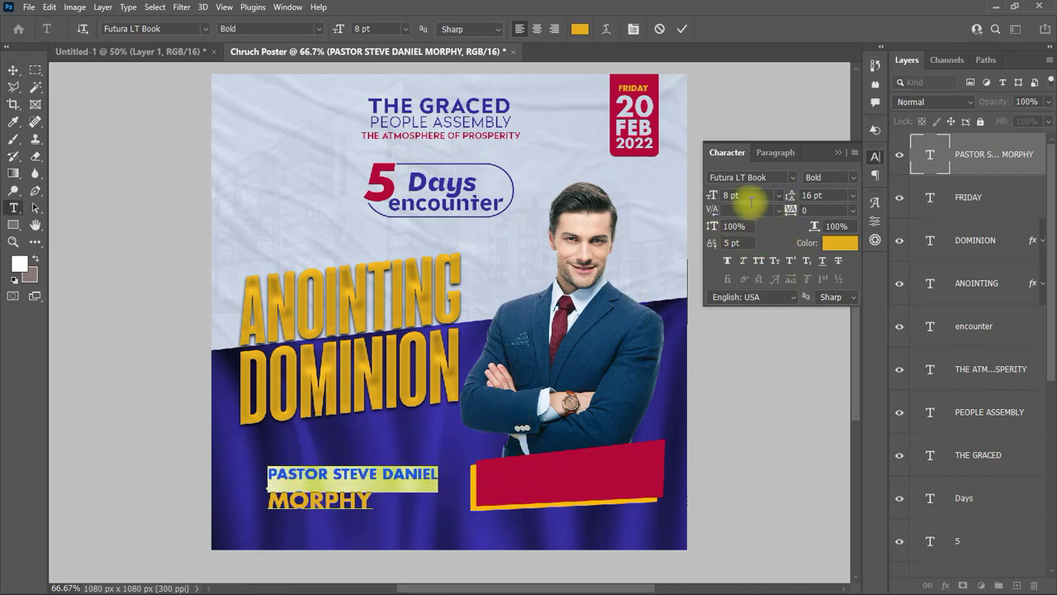
left_click(677, 28)
key("v")
left_click(852, 195)
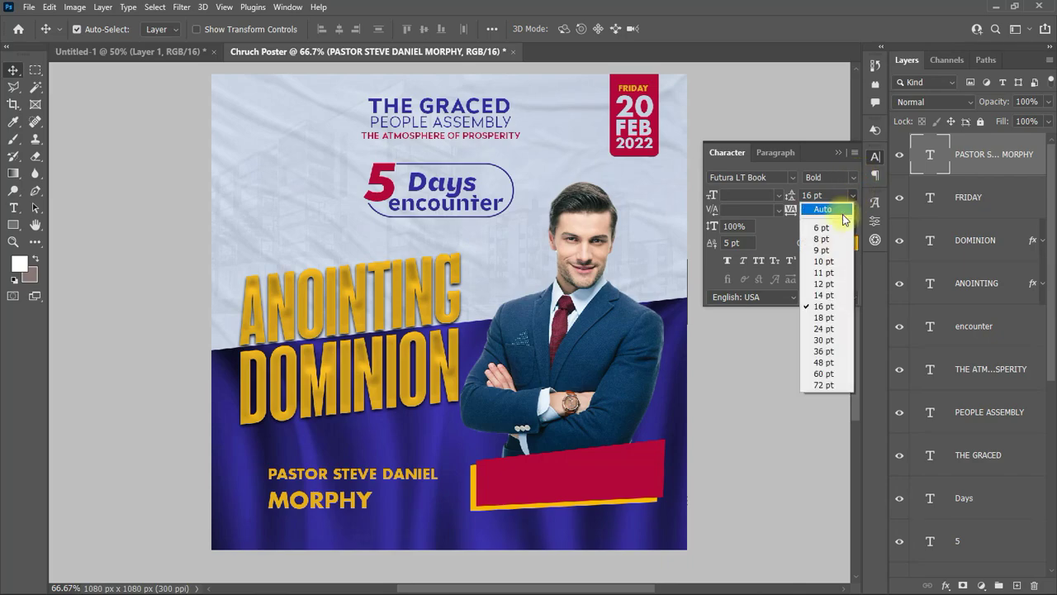
left_click(831, 263)
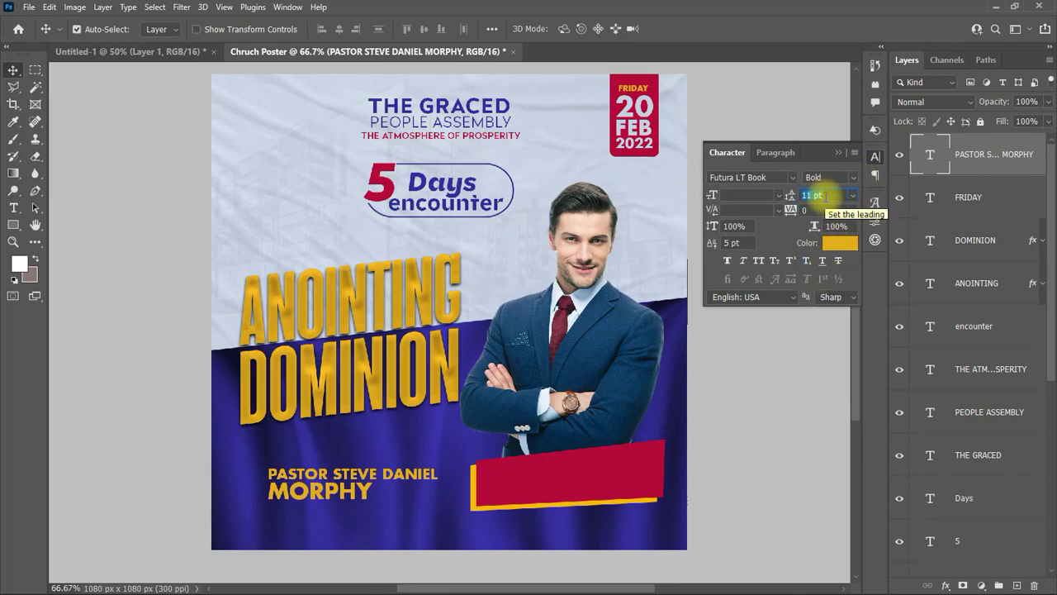
Step: Move the pastor's name onto the red banner and skew it to match the tilt
left_click_drag(323, 487, 539, 486)
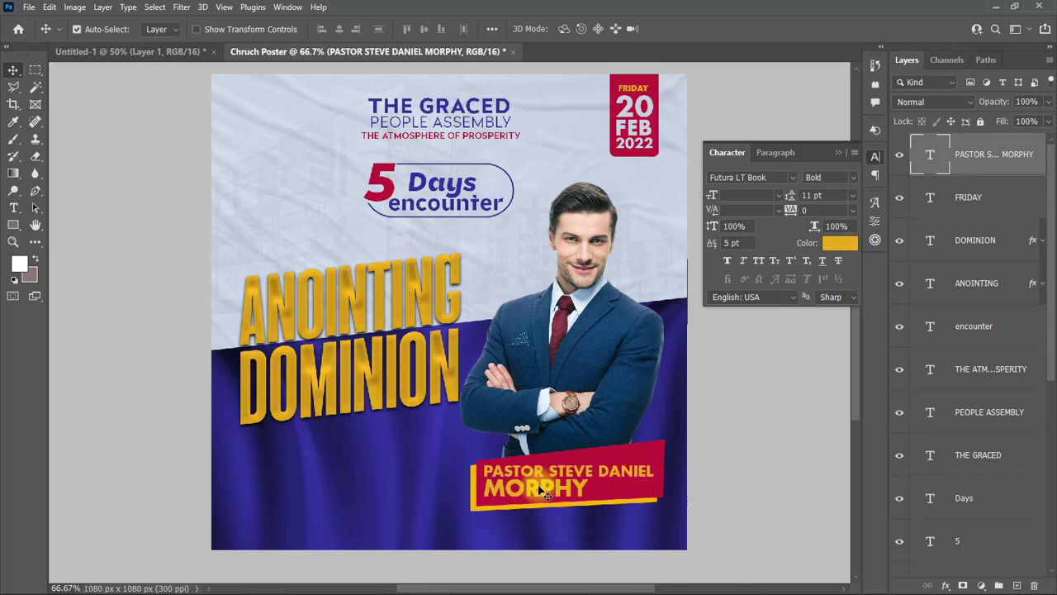
key("ctrl+t")
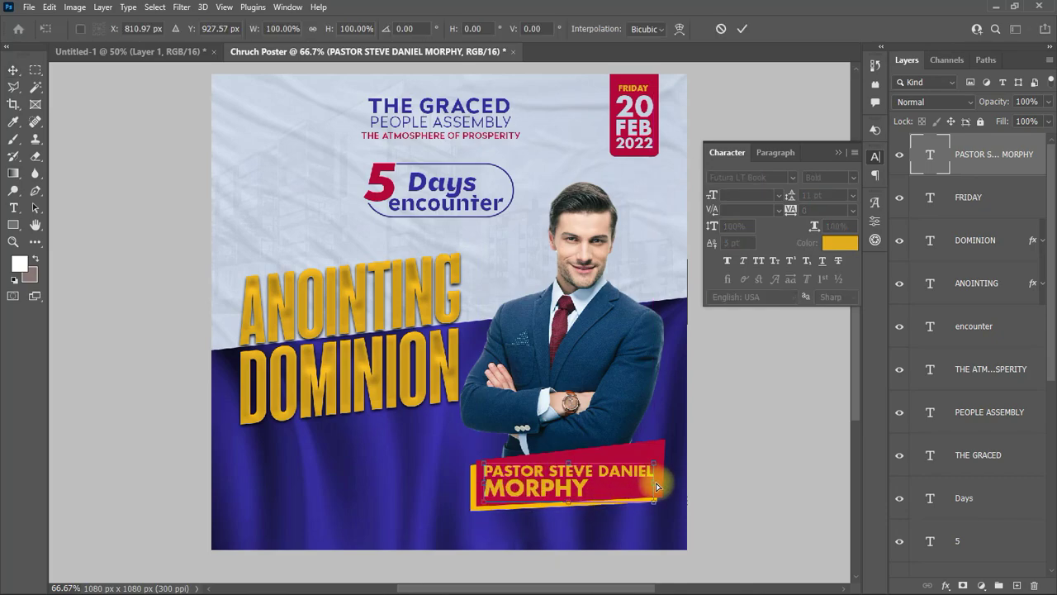
left_click_drag(657, 487, 659, 469)
left_click(742, 29)
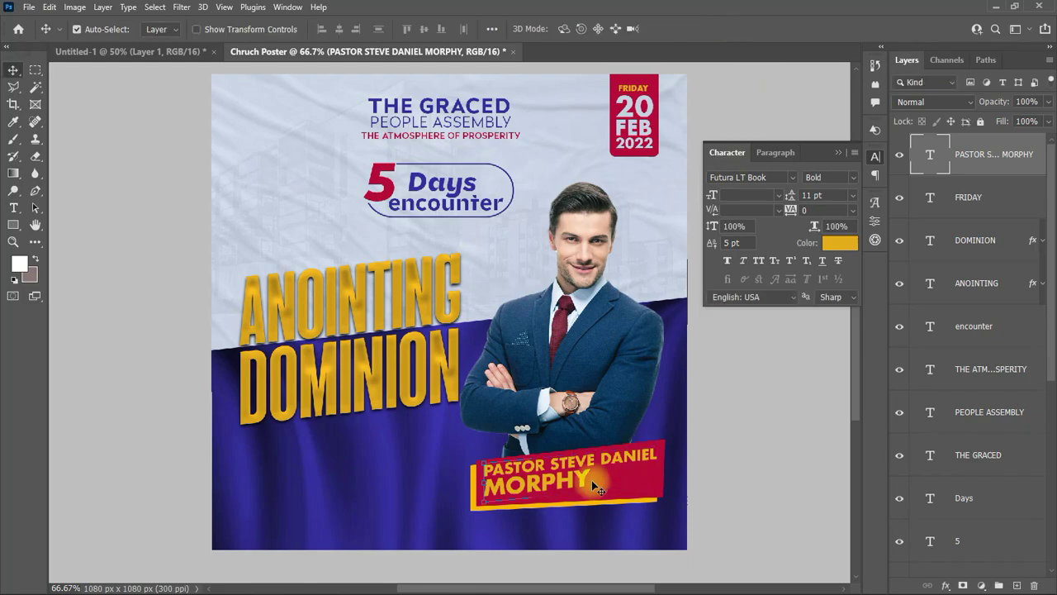
left_click_drag(570, 481, 574, 489)
Step: Make the first line of the pastor's name white
double_click(573, 487)
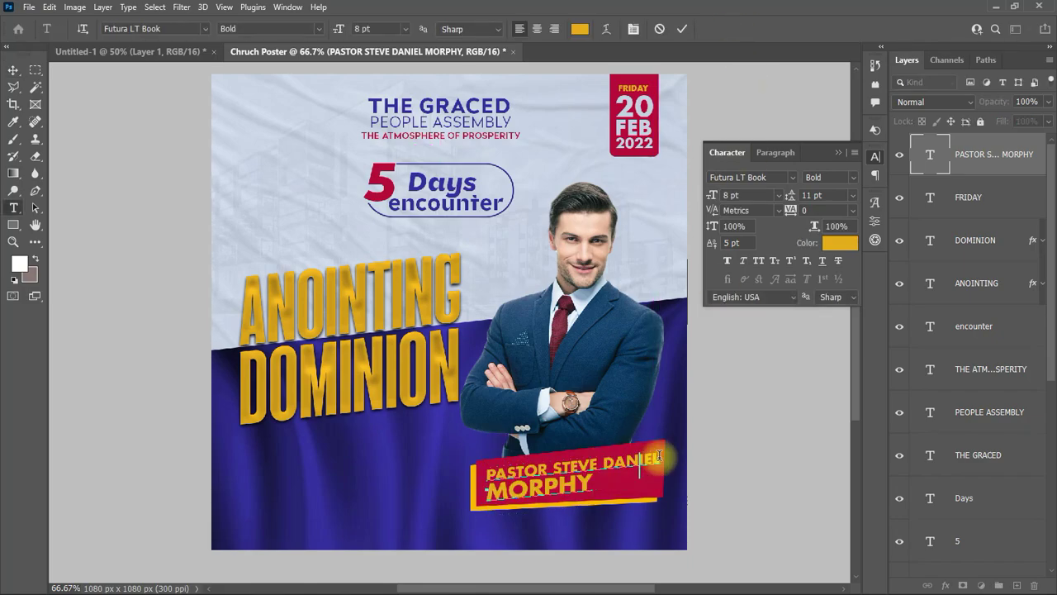
left_click(840, 242)
left_click(668, 173)
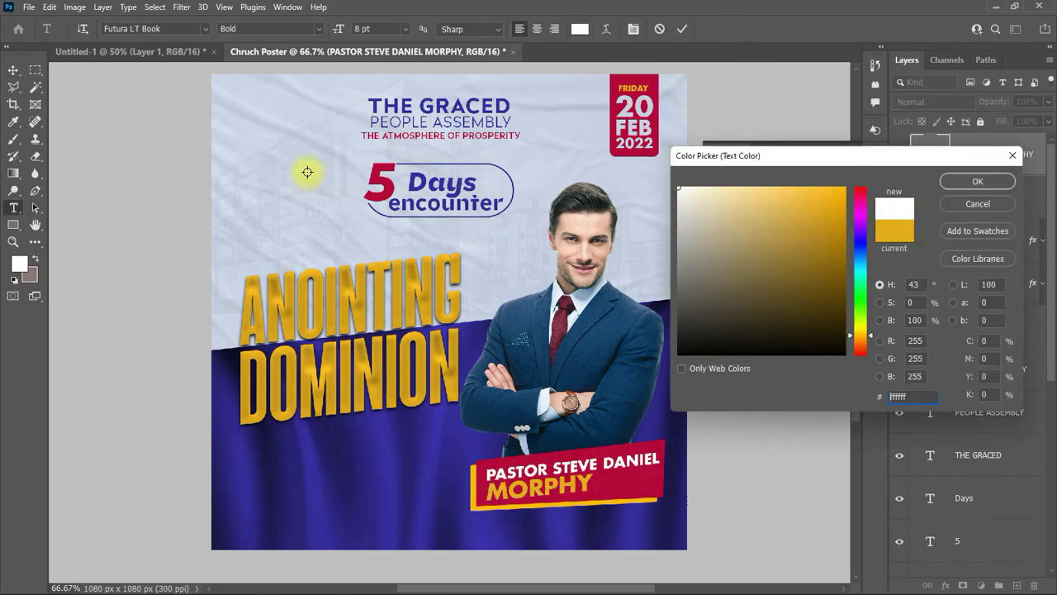
left_click(743, 323)
left_click(977, 181)
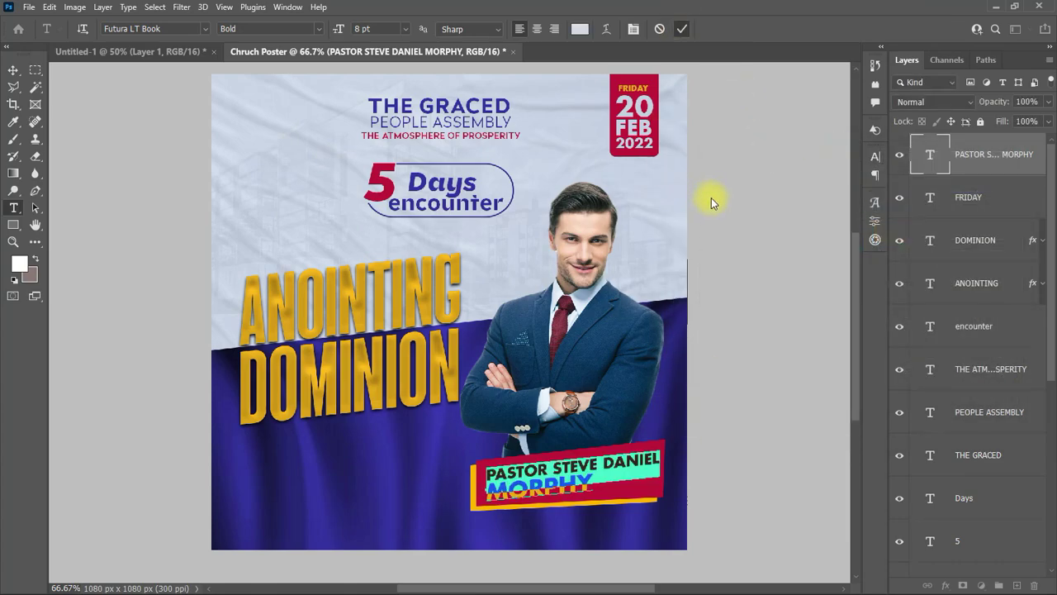
key("ctrl+Return")
key("v")
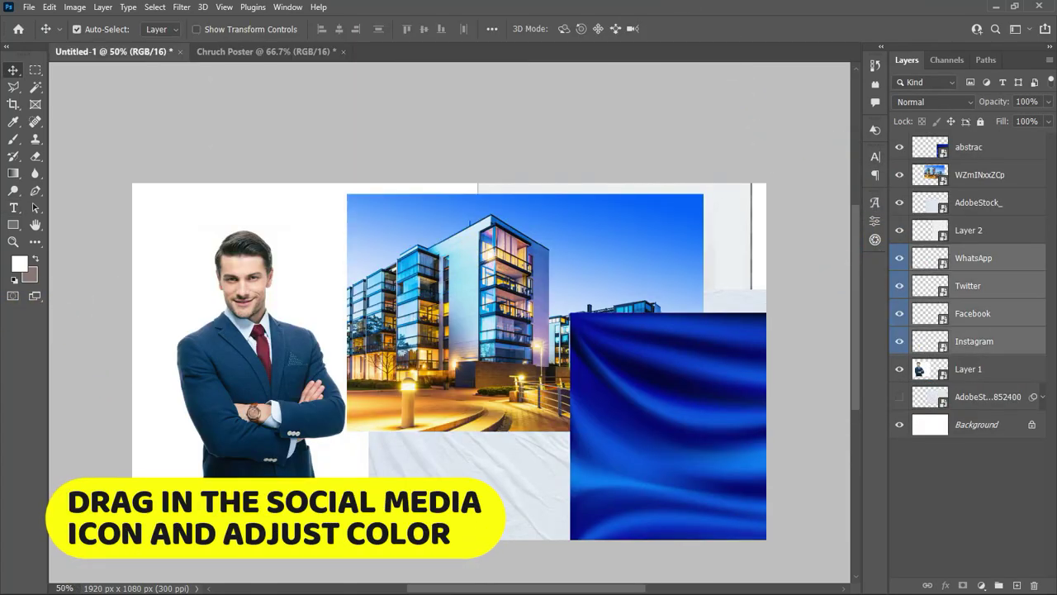
Step: Bring the four social icons into the poster, group them, and add a light Color Overlay
left_click_drag(177, 408, 446, 314)
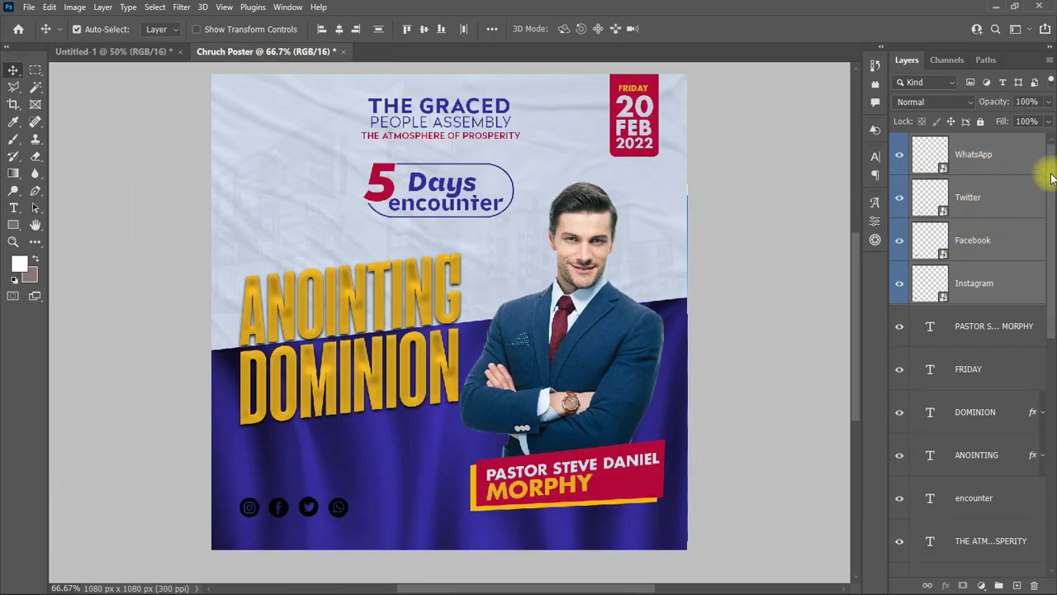
key("ctrl+g")
left_click(981, 585)
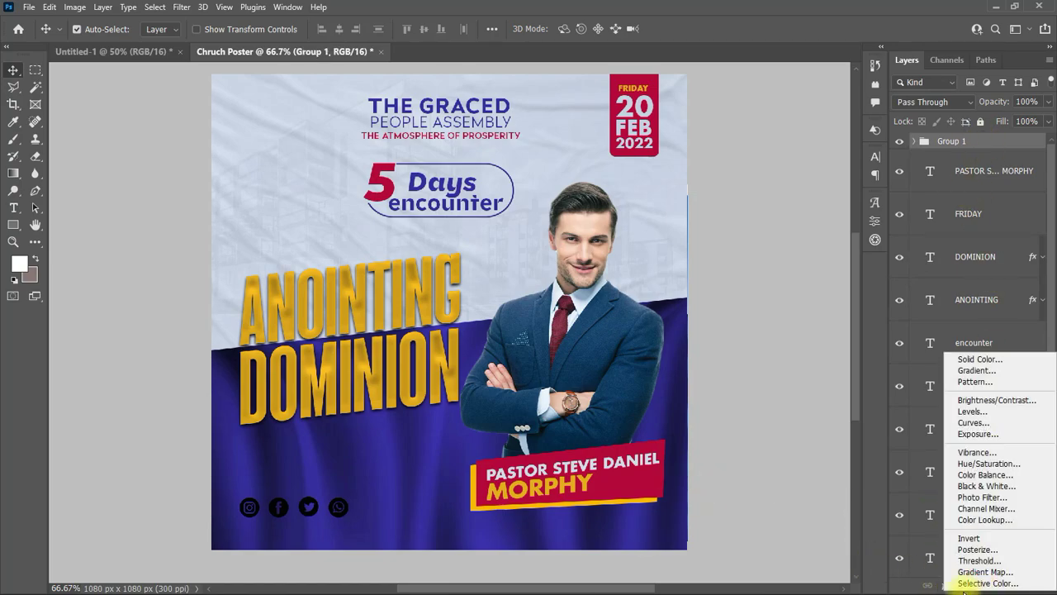
left_click(944, 584)
left_click(849, 451)
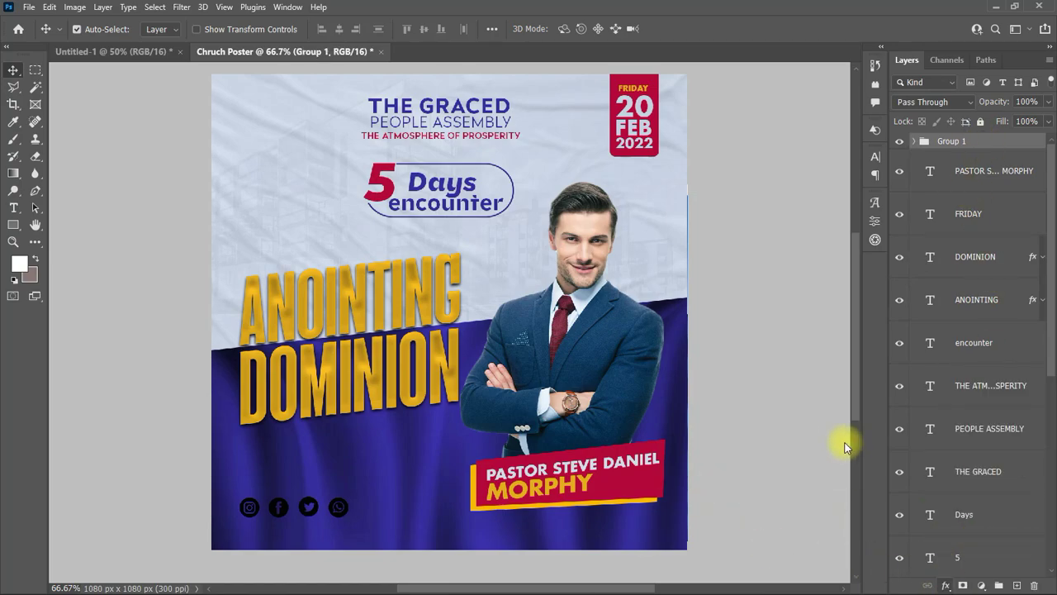
left_click(835, 258)
left_click(243, 125)
left_click(978, 181)
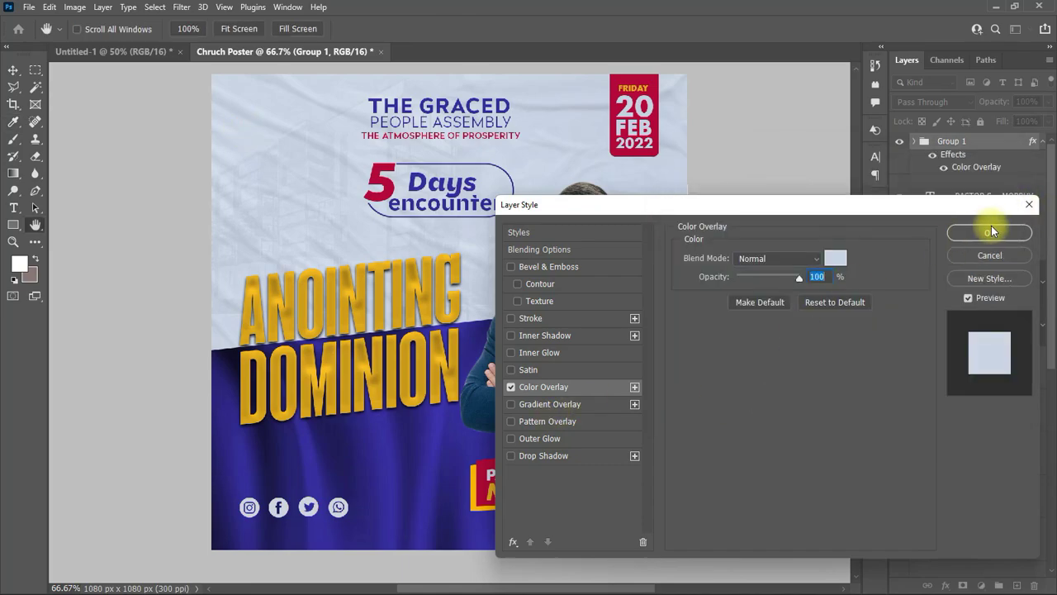
left_click(992, 231)
left_click(1042, 141)
Step: Scale the four icons down to about 64% at the lower left
left_click(914, 141)
left_click(995, 171)
left_click(991, 299, "shift")
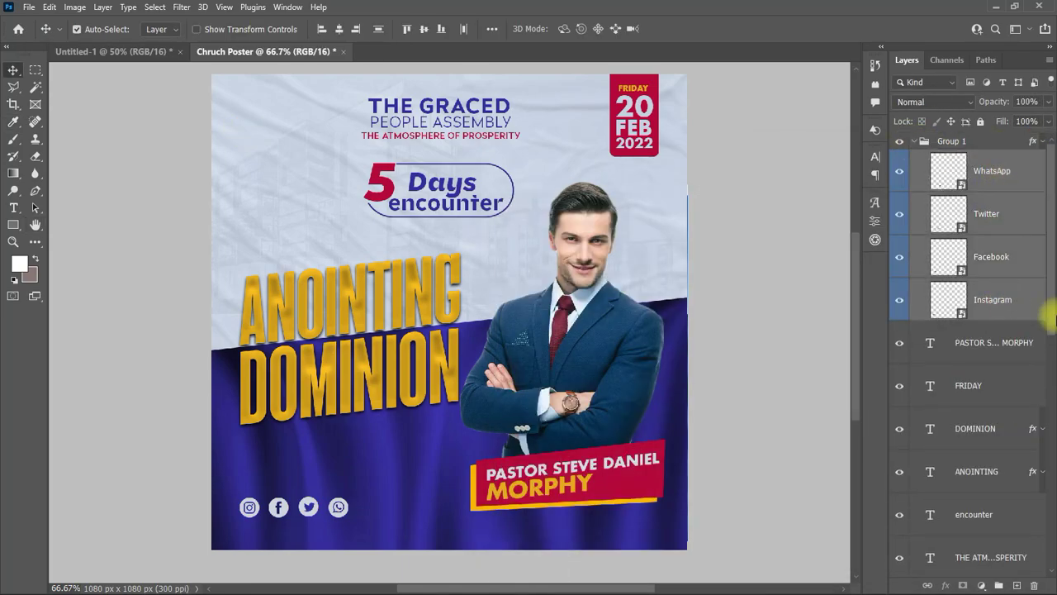
key("ctrl+t")
left_click_drag(350, 518, 262, 502)
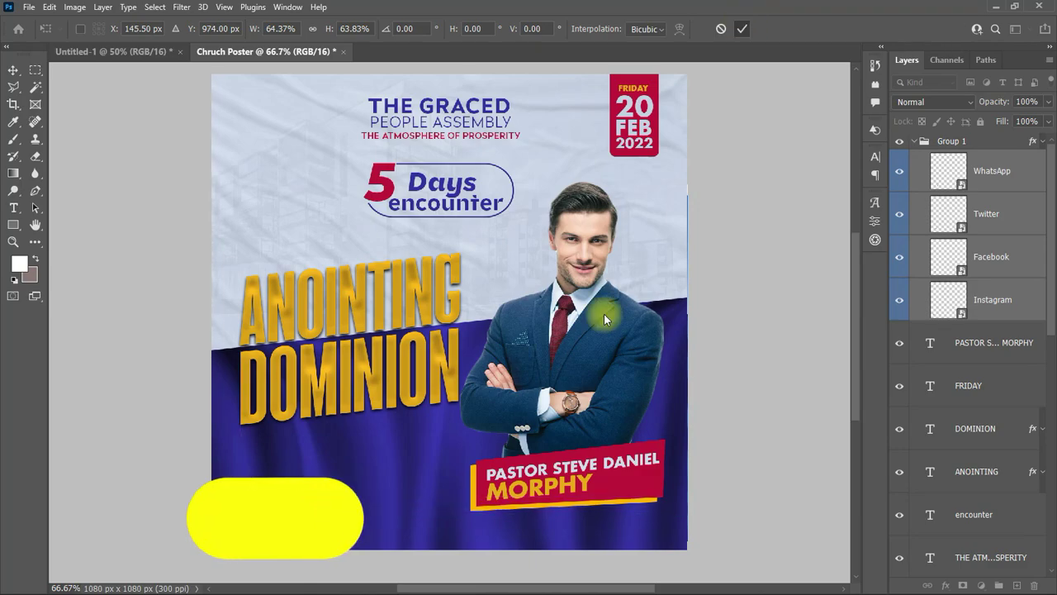
key("Return")
Step: Add 'THE GRACE PEOPLE ASSEMBLY' in small Futura LT Book Regular just above the icons
right_click(13, 208)
left_click(90, 206)
left_click(238, 461)
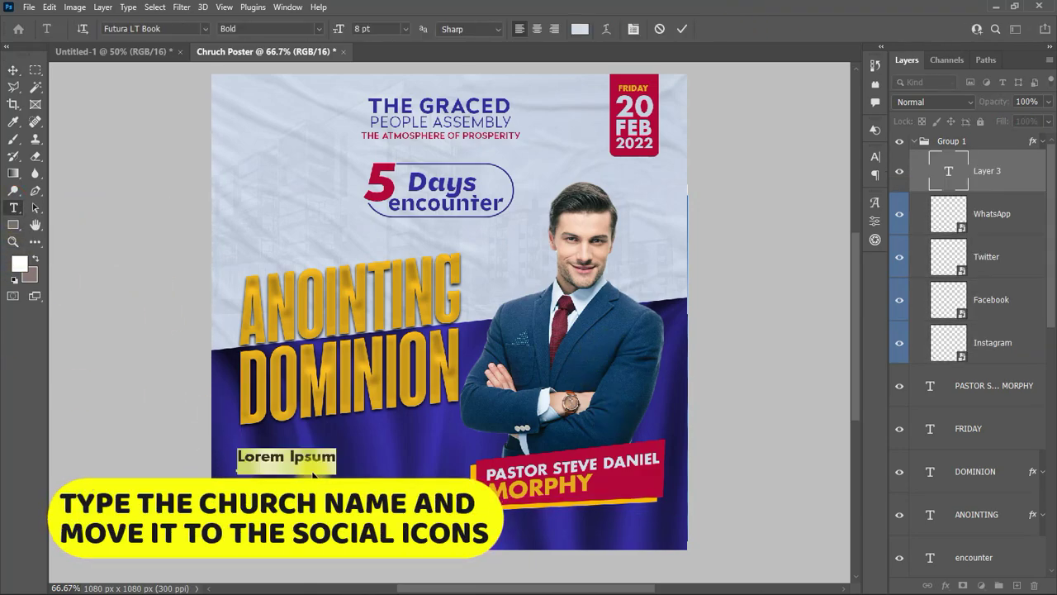
type("THE GRACE ")
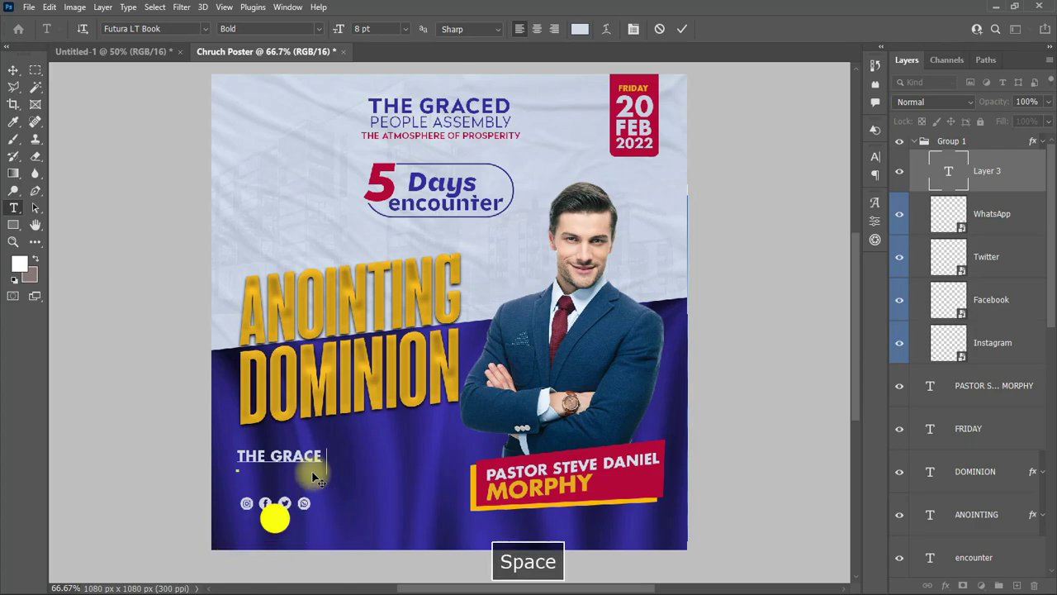
type("PEOPLE ASSEMBLY")
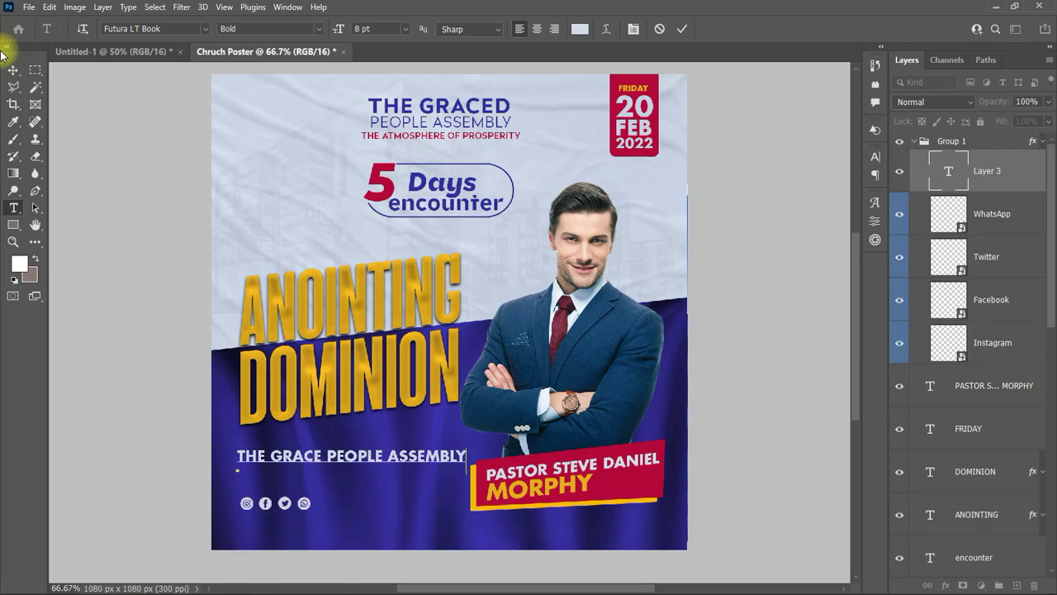
left_click(13, 70)
left_click(875, 156)
left_click(765, 261)
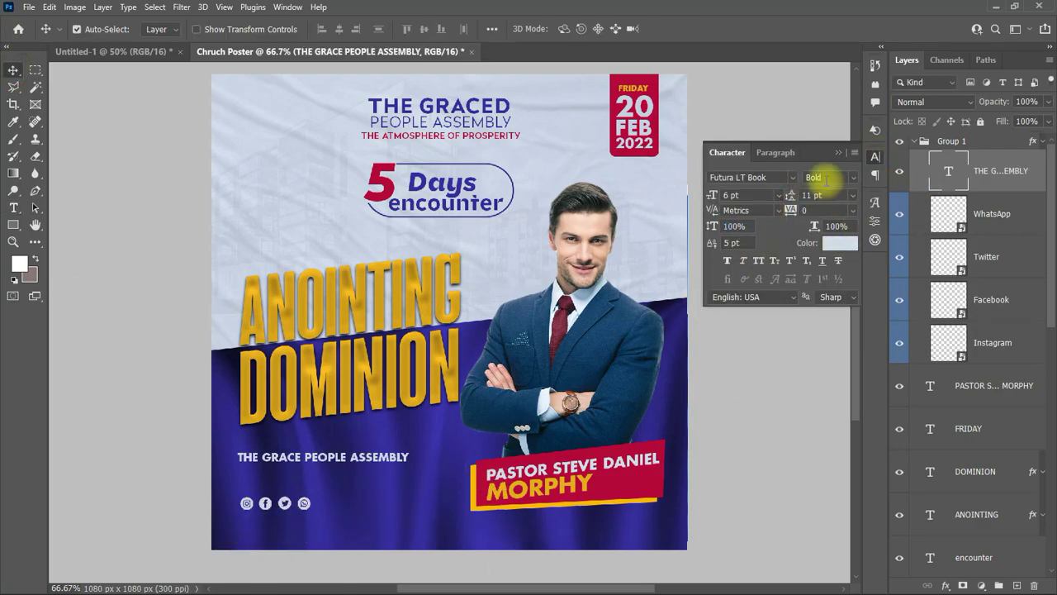
type("F")
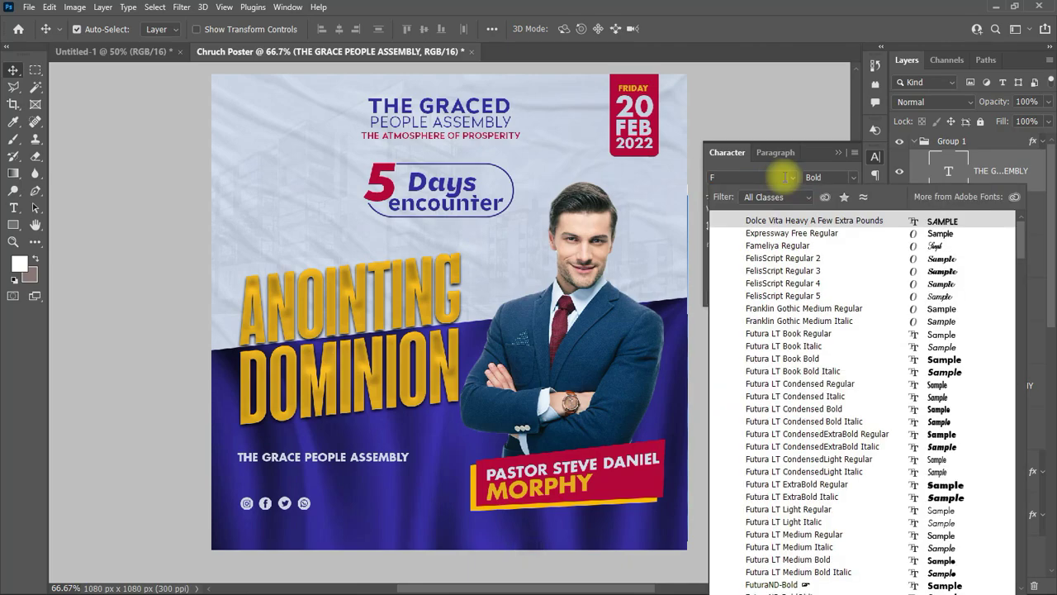
type("utura LT Book")
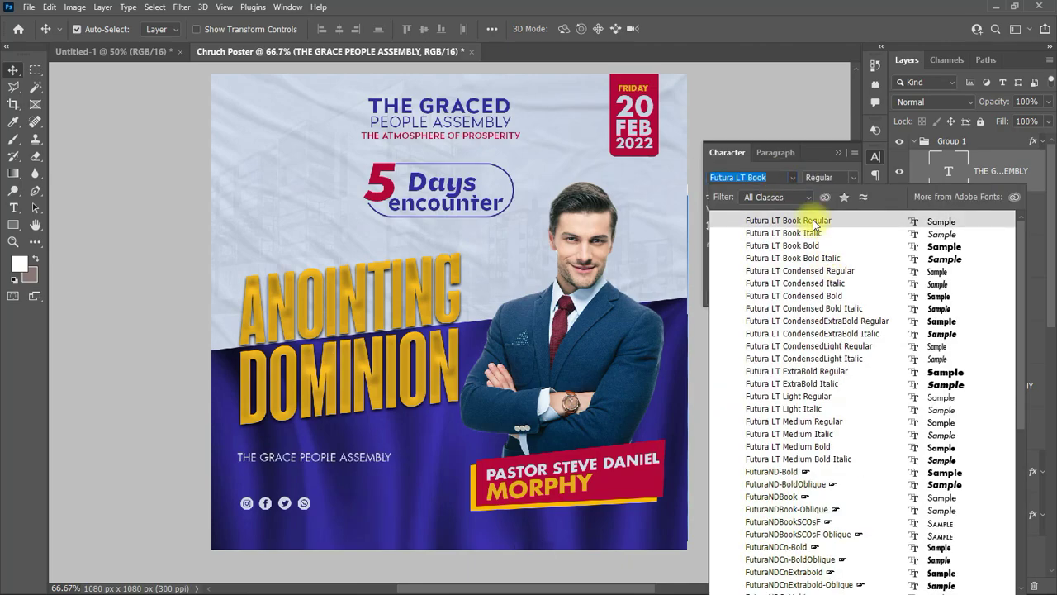
left_click(814, 218)
left_click_drag(339, 459, 355, 483)
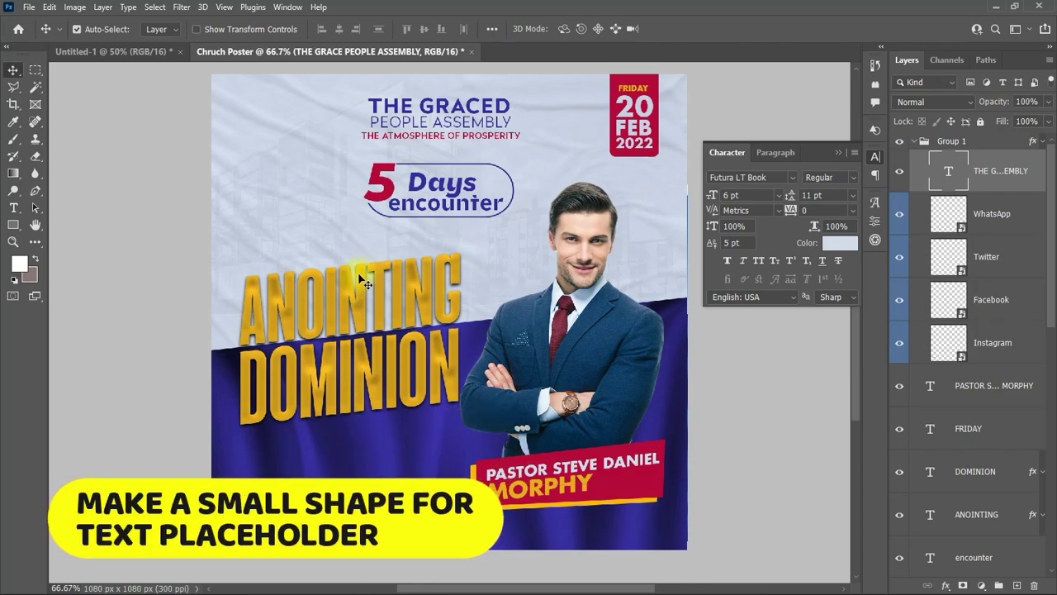
Step: Draw a small crimson-filled rounded rectangle near the ANOINTING title
left_click(370, 417)
left_click(384, 331)
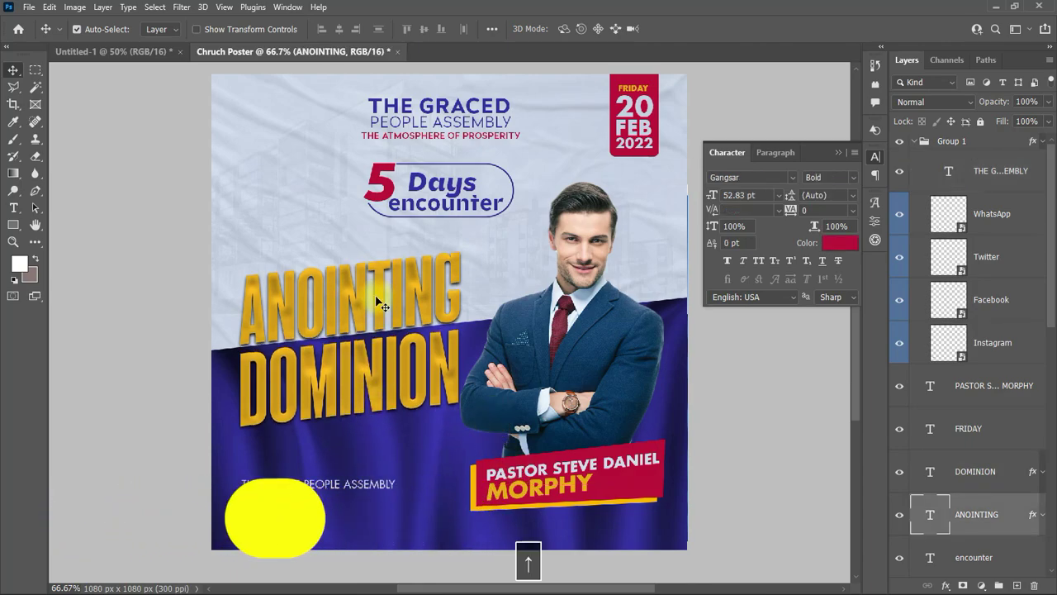
left_click(859, 156)
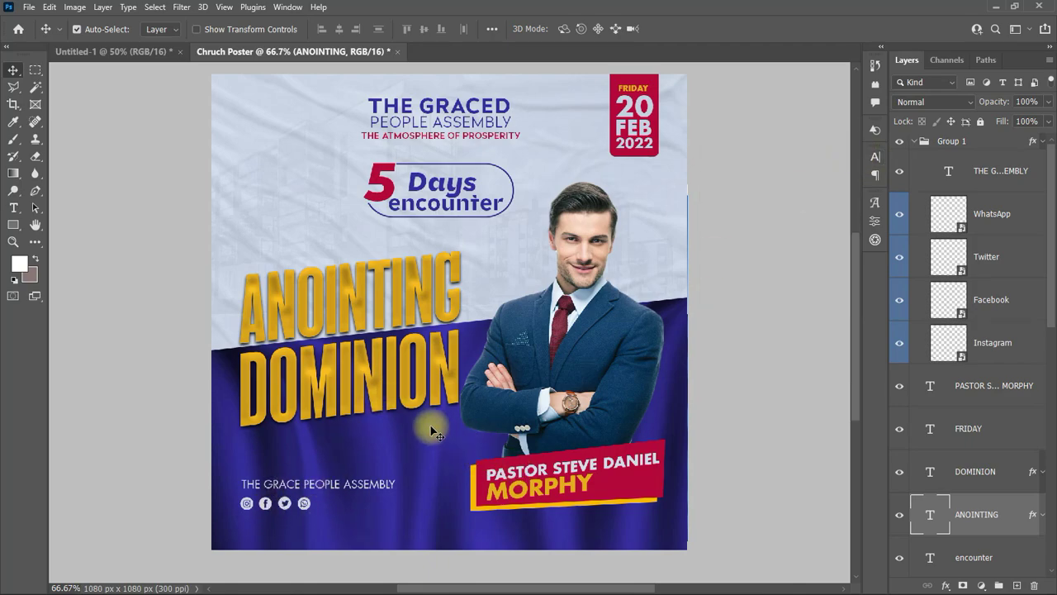
left_click(14, 224)
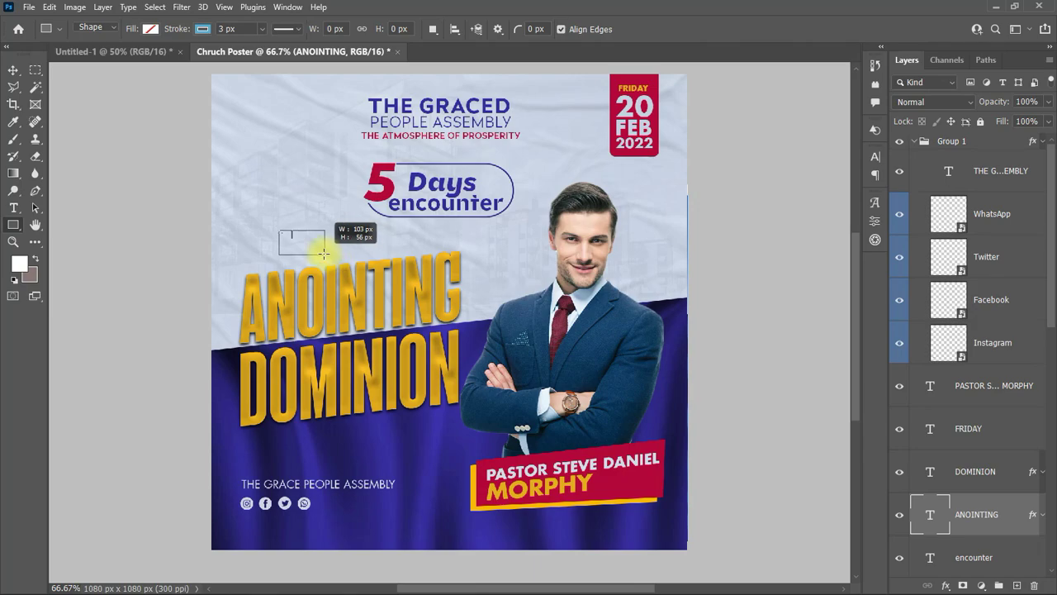
left_click_drag(323, 253, 324, 254)
left_click(724, 348)
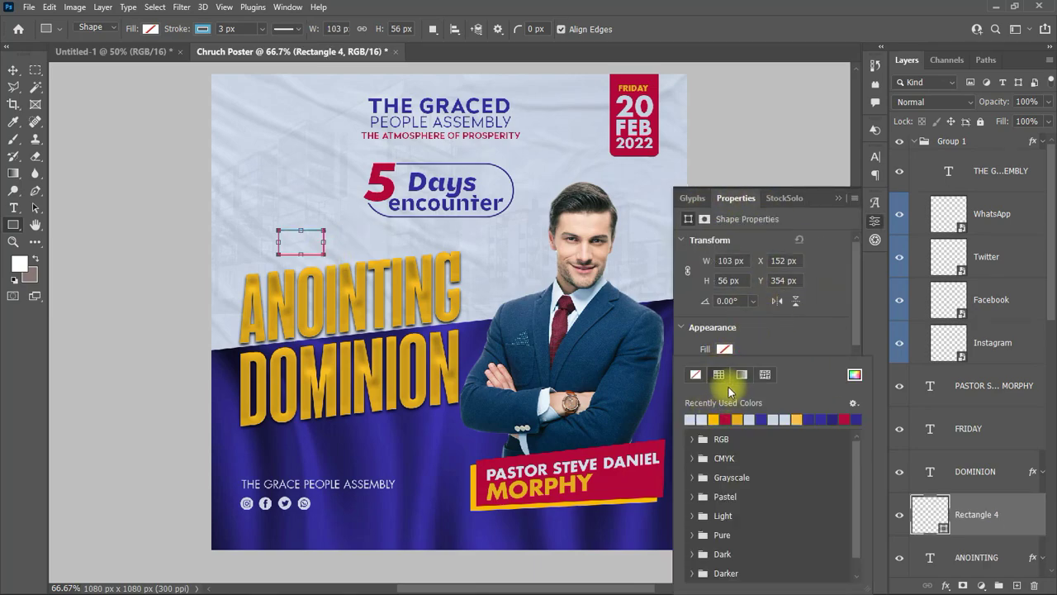
left_click(732, 419)
left_click_drag(855, 310, 854, 371)
Step: Skew the crimson pill, convert it to a path, and layer it above DOMINION
left_click(12, 72)
left_click_drag(307, 242, 311, 246)
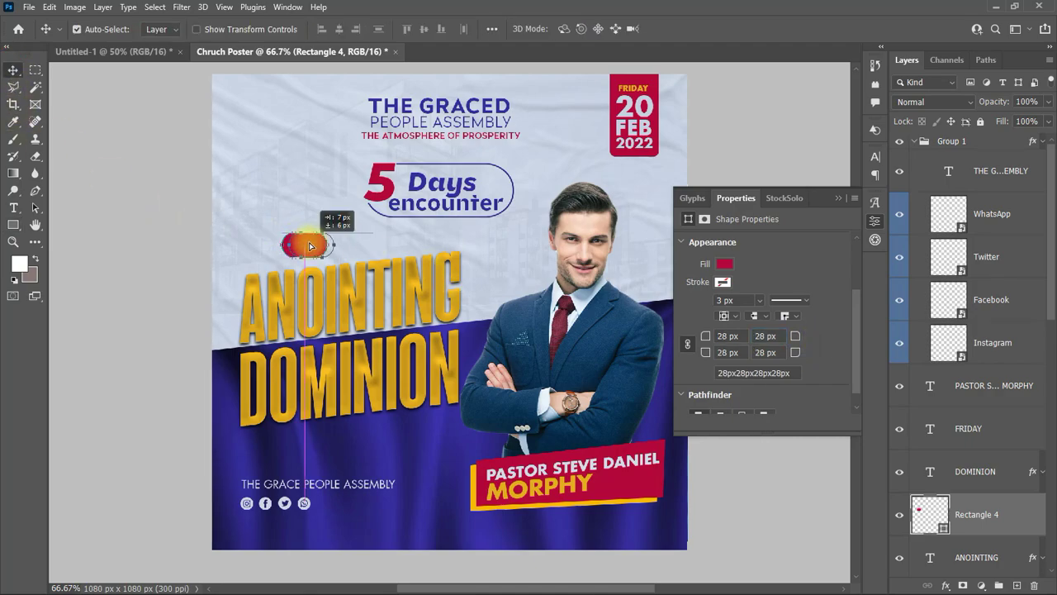
key("ctrl+t")
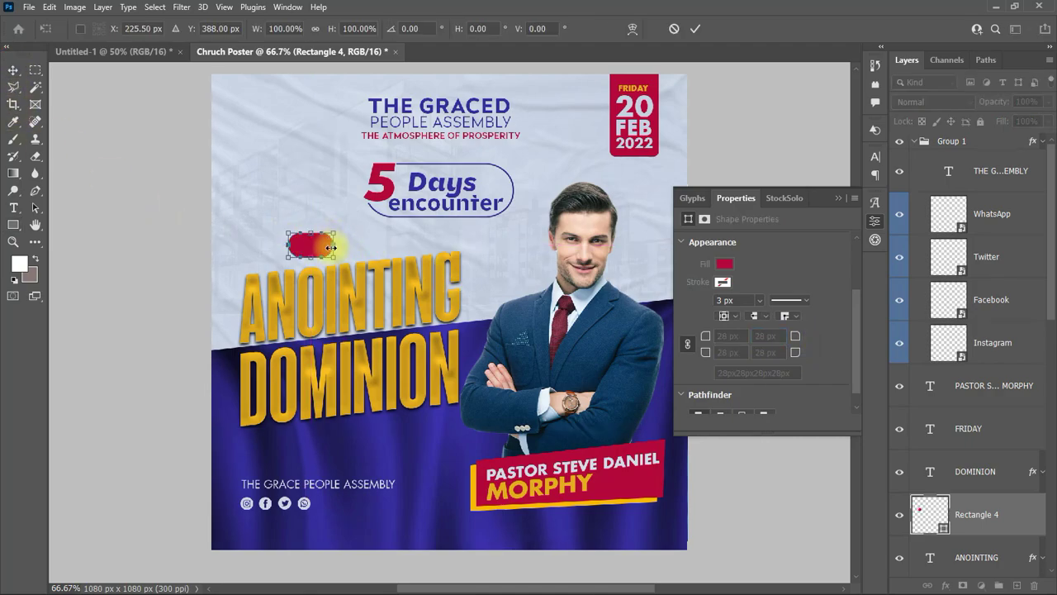
left_click_drag(330, 247, 348, 333)
left_click(696, 29)
left_click(490, 234)
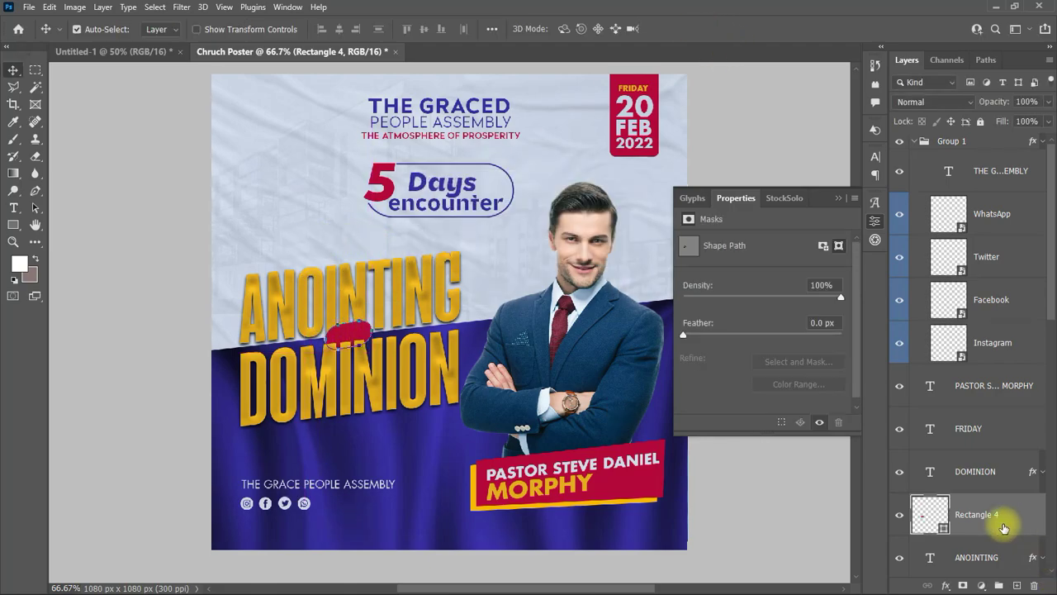
left_click_drag(1003, 527, 984, 467)
left_click(176, 325)
Step: Add a white 12 pt FOR text layer
left_click(13, 207)
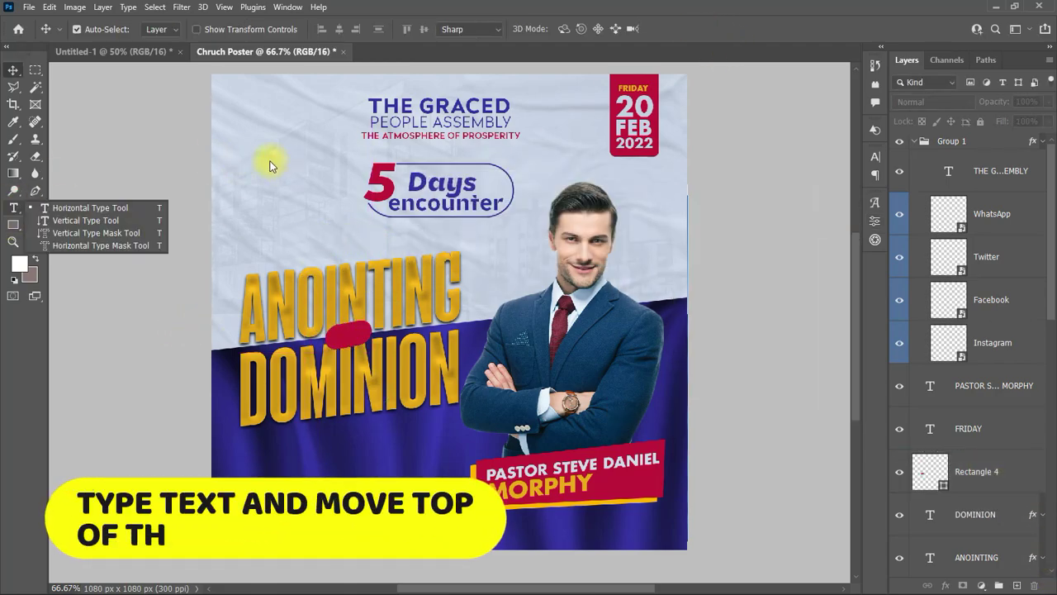
left_click(252, 183)
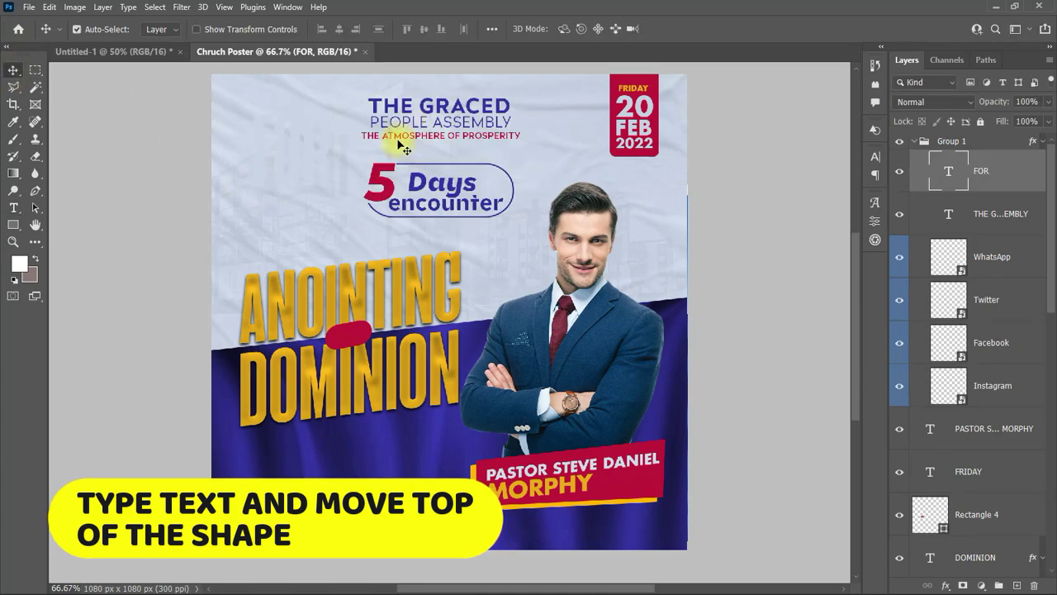
left_click(874, 156)
left_click(840, 242)
left_click(963, 205)
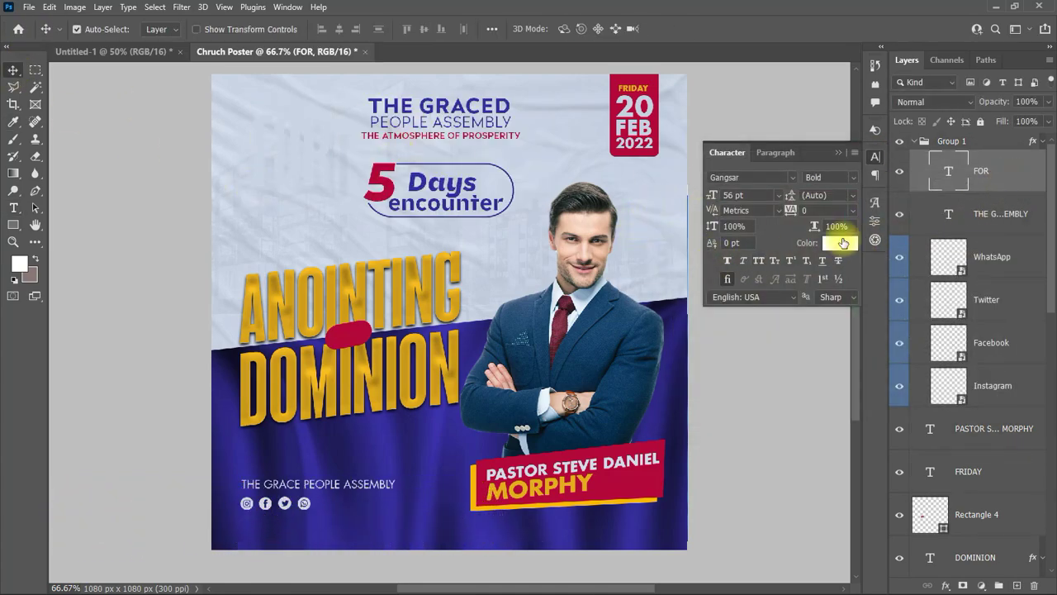
left_click(778, 195)
left_click(747, 285)
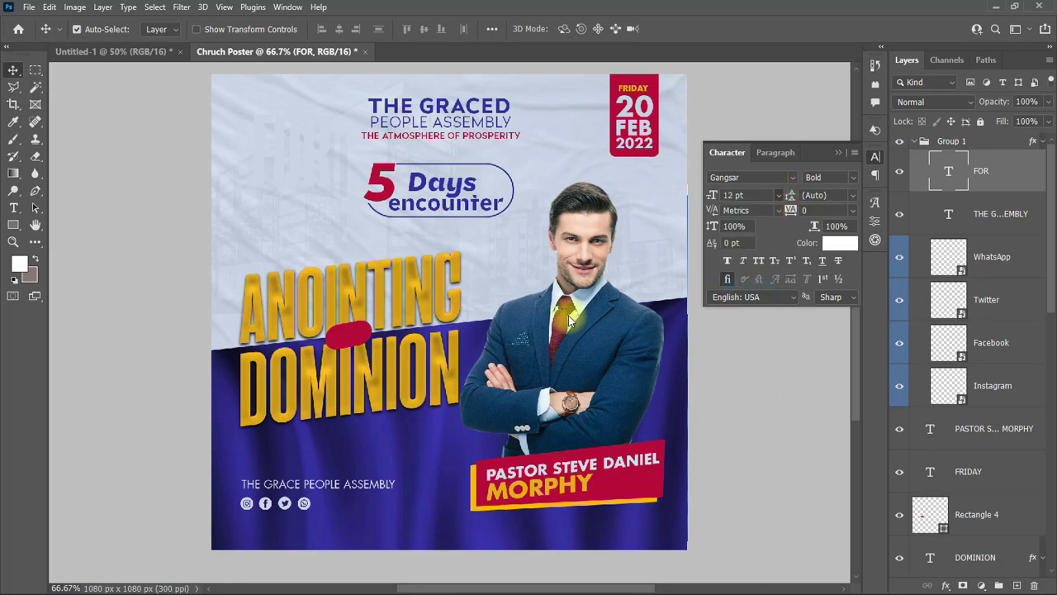
left_click(840, 242)
left_click(963, 179)
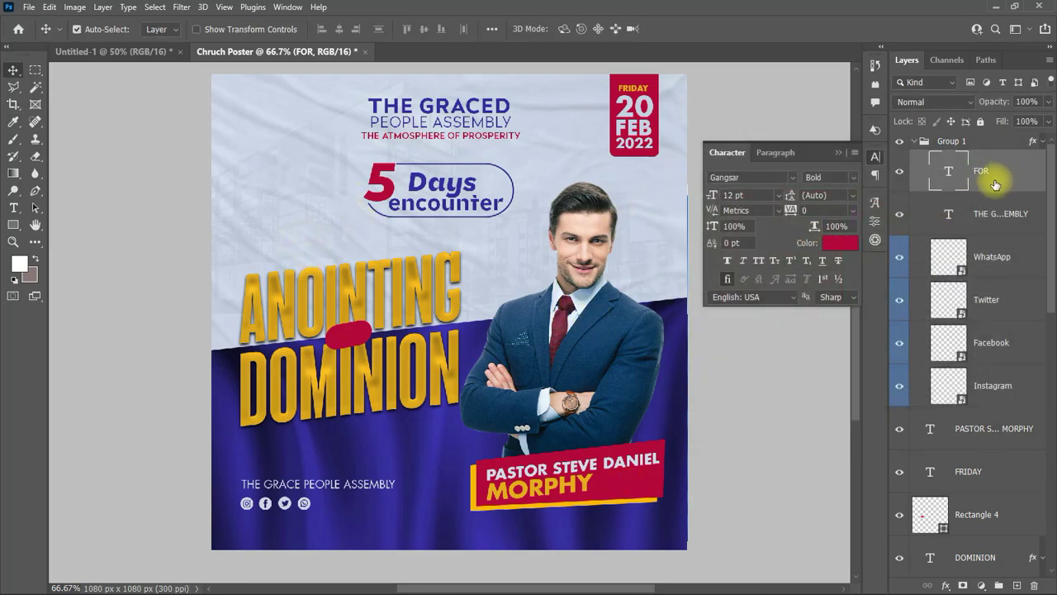
Step: Move FOR onto the crimson pill, set tracking to 100, and slant it to match
left_click_drag(267, 190, 347, 335)
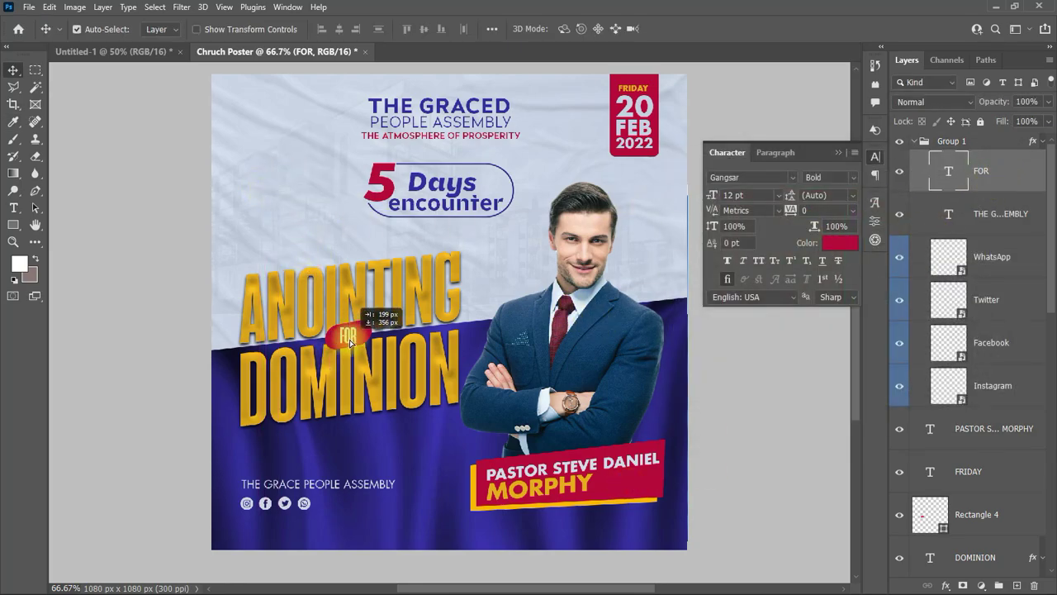
left_click(998, 219)
left_click(999, 180)
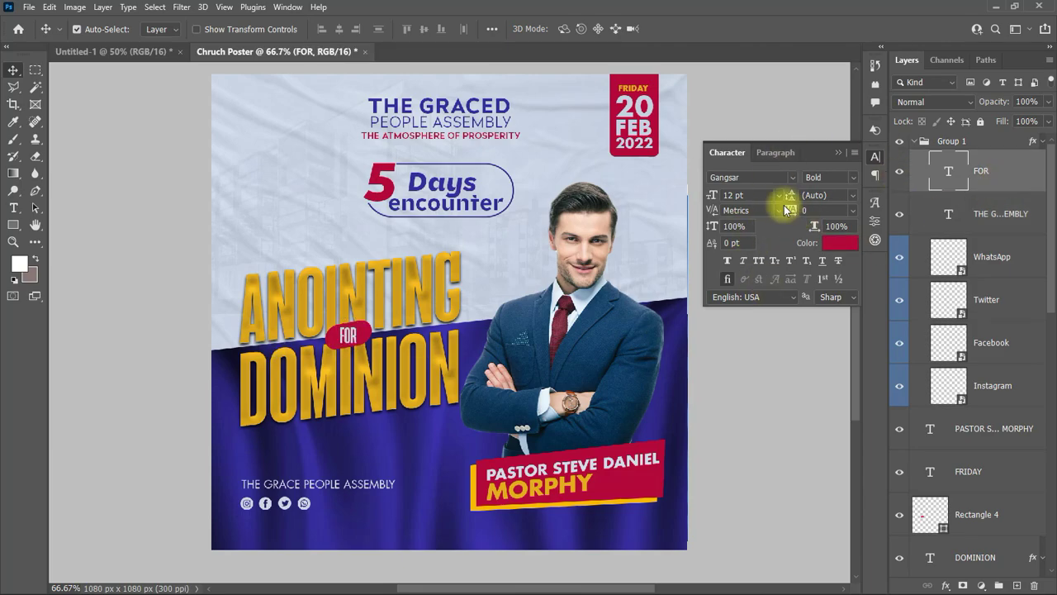
left_click(853, 209)
left_click(827, 373)
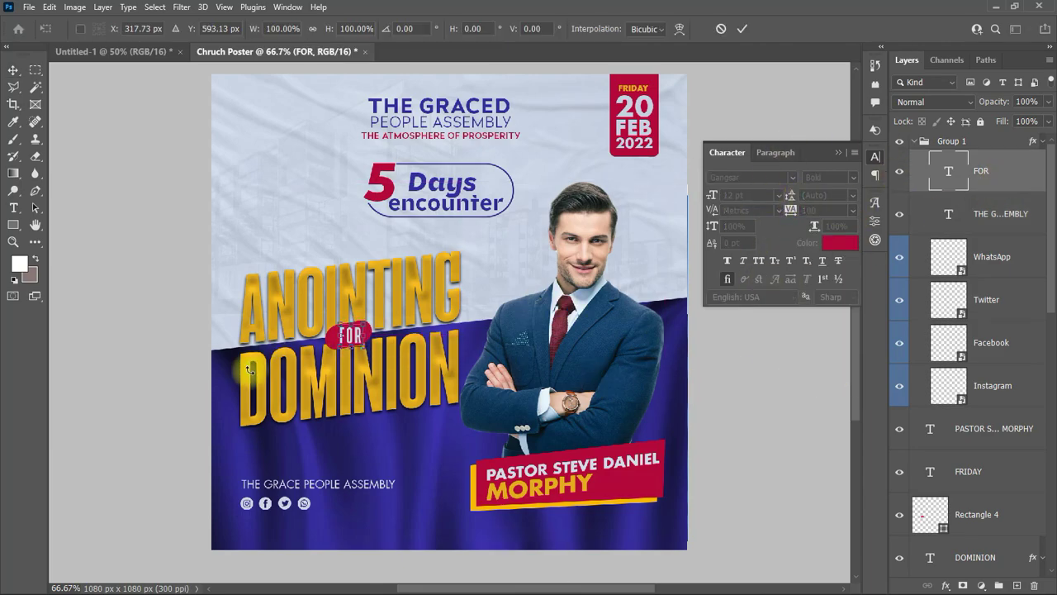
key("ctrl+t")
left_click_drag(365, 340, 364, 335)
key("Return")
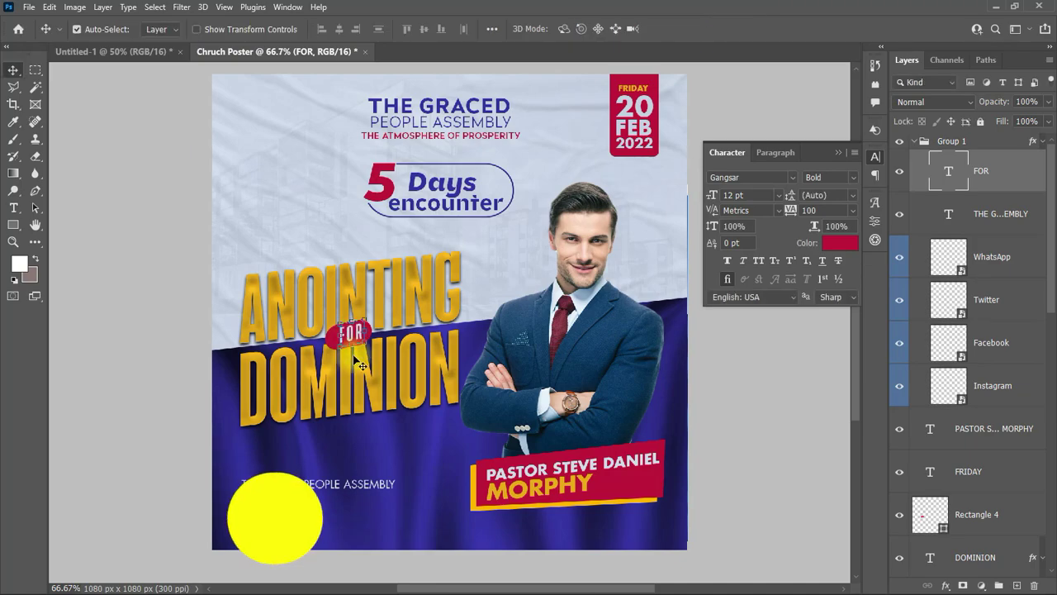
scroll(975, 413, "down", 5)
left_click(1001, 556)
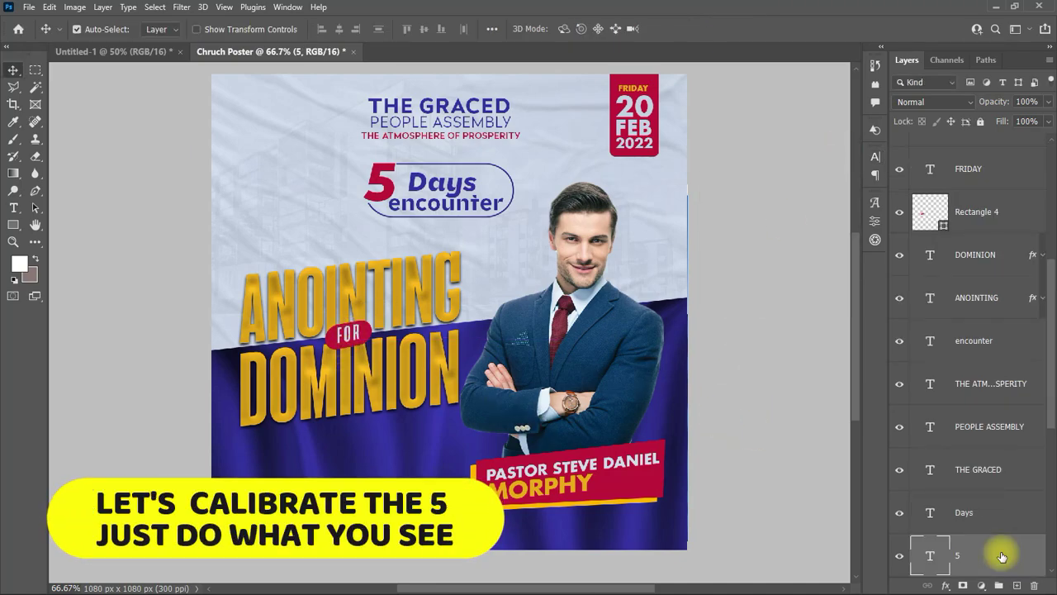
Step: Give the red 5 layer Bevel & Emboss with Contour plus an Inner Glow
double_click(1001, 556)
left_click_drag(571, 222, 623, 211)
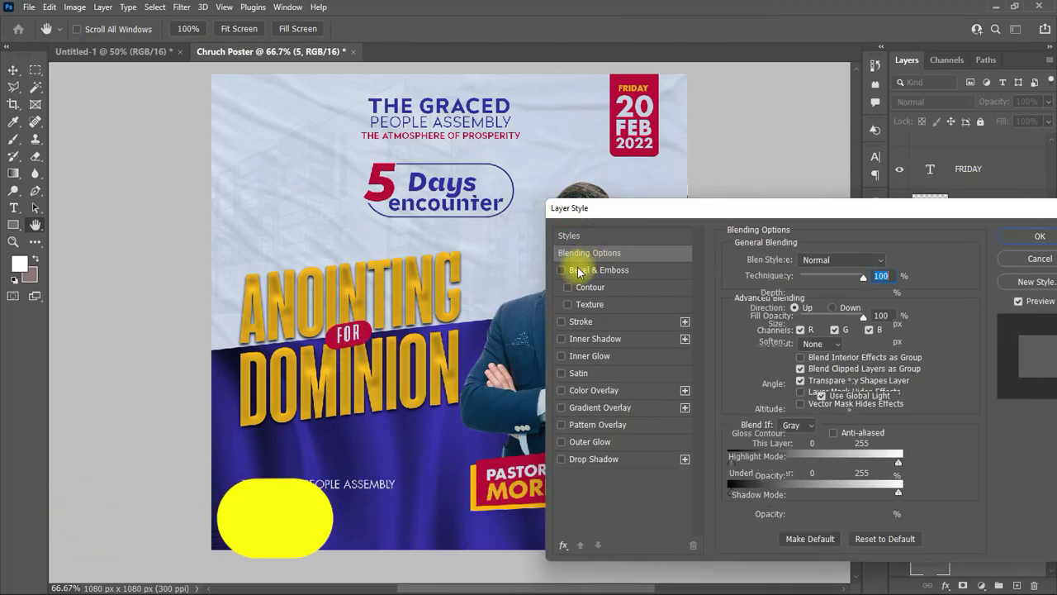
left_click(578, 270)
left_click(578, 287)
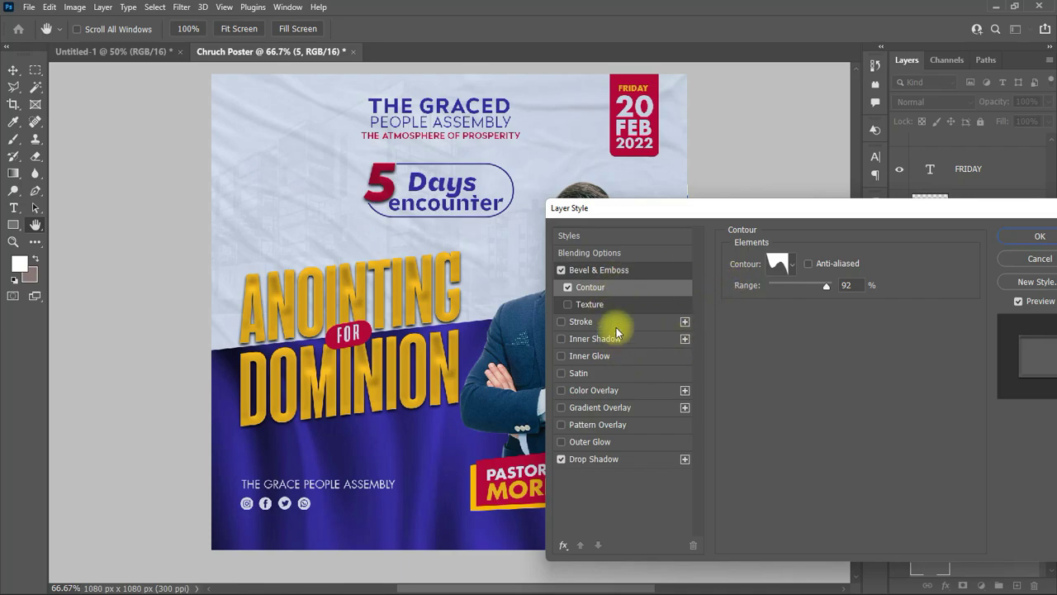
left_click(561, 356)
left_click_drag(714, 212, 647, 212)
left_click(970, 237)
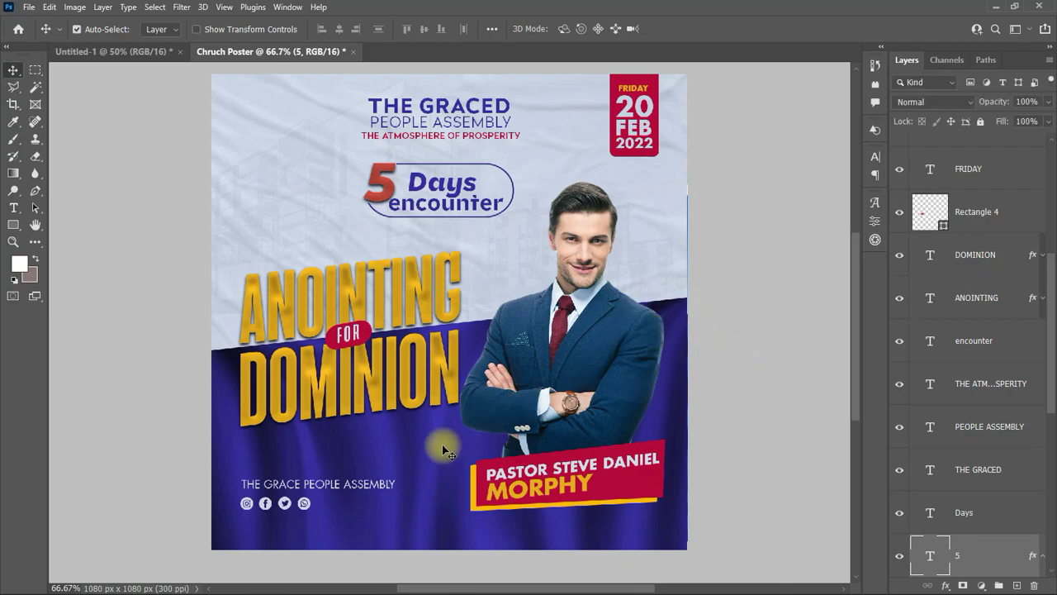
left_click(13, 207)
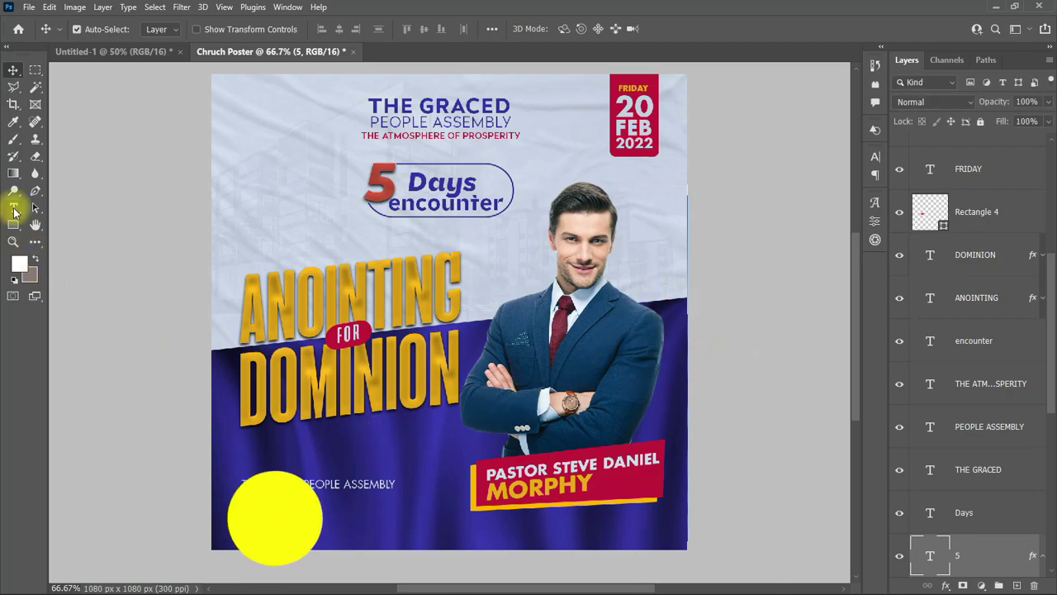
Step: Add the text 'CITY ROAD DV 290' at 14 pt above the church name
left_click(257, 461)
type("CITY ROA")
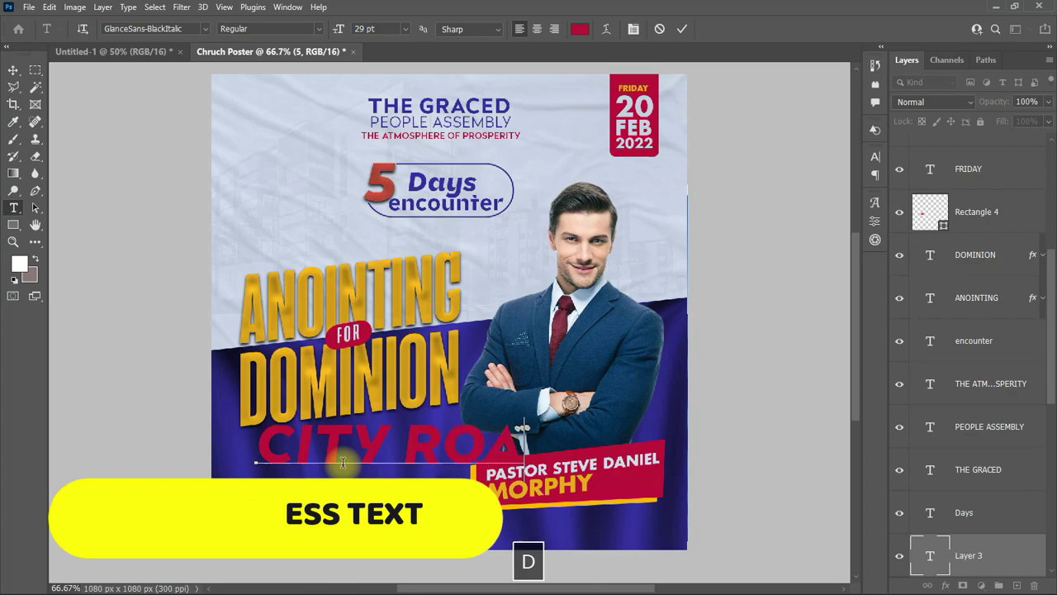
type("D DV 2")
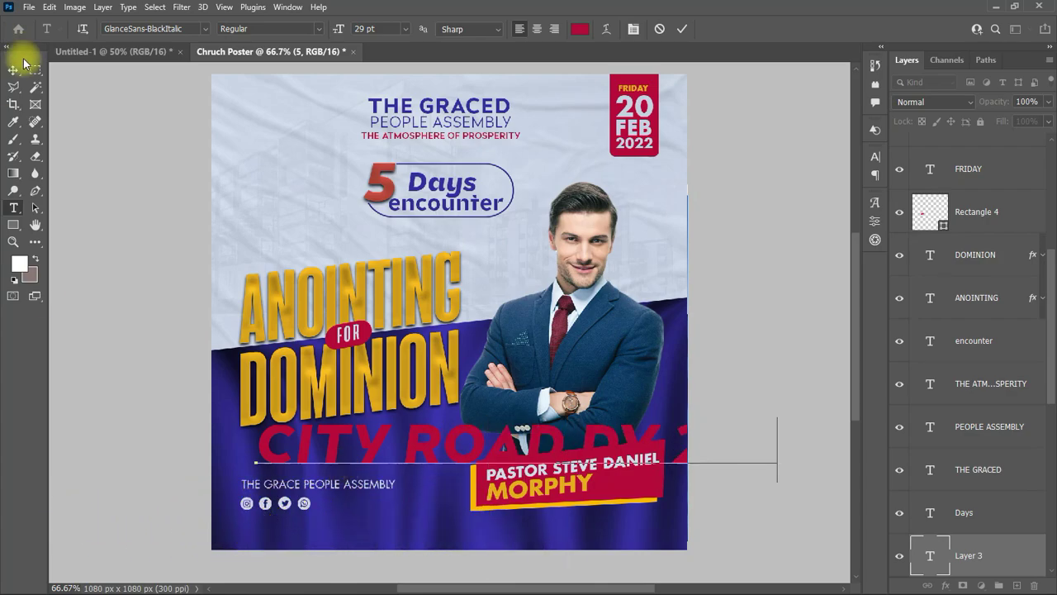
type("90")
left_click(14, 69)
left_click(875, 156)
left_click(779, 195)
left_click(747, 293)
left_click_drag(417, 456, 399, 453)
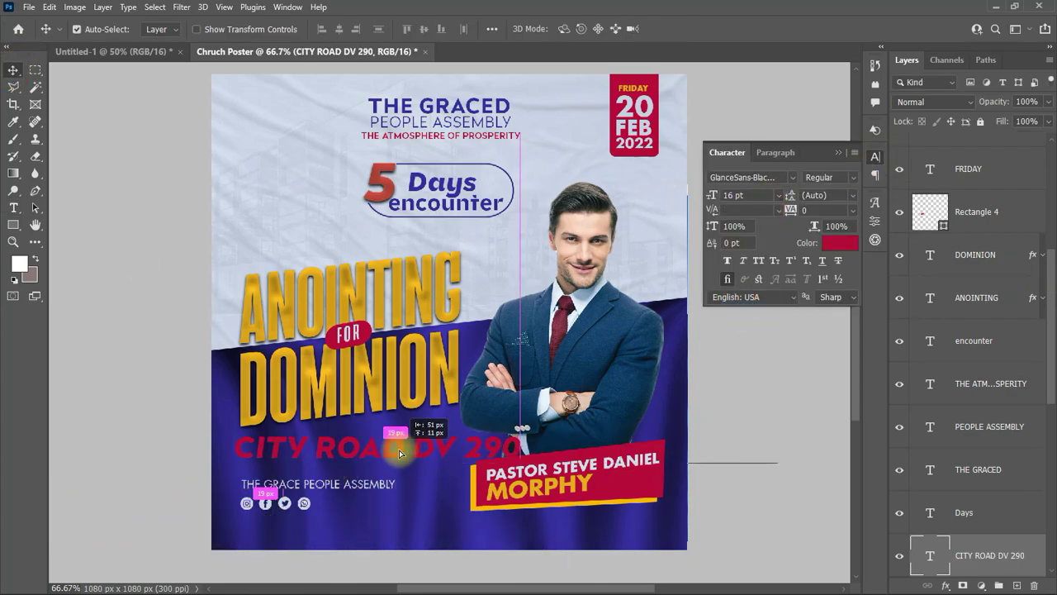
left_click(779, 195)
left_click(747, 281)
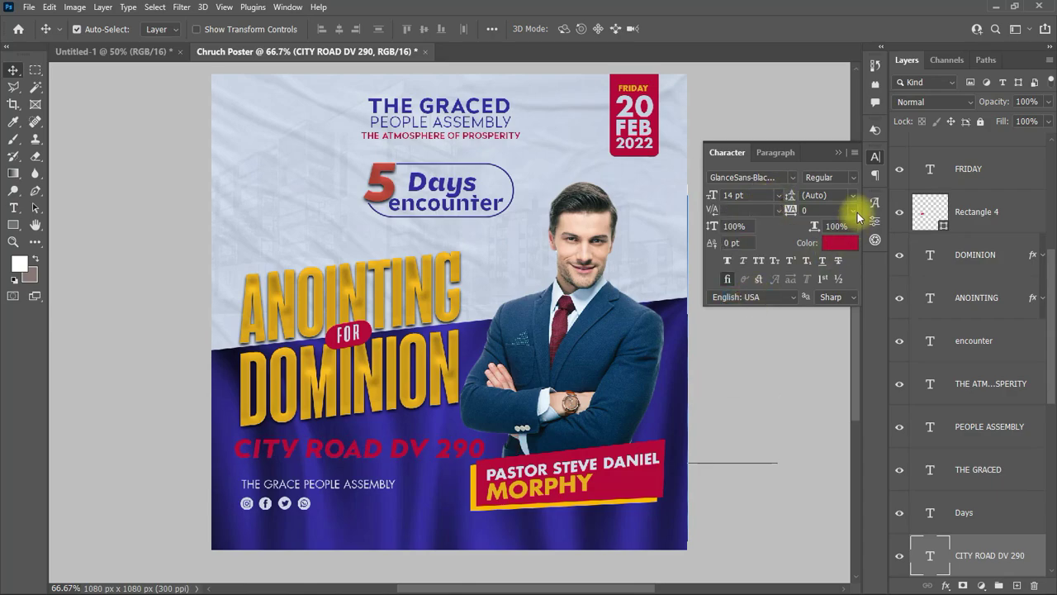
Step: Tighten the address tracking to -75 and colour the text white
left_click(852, 209)
left_click(826, 241)
left_click(852, 210)
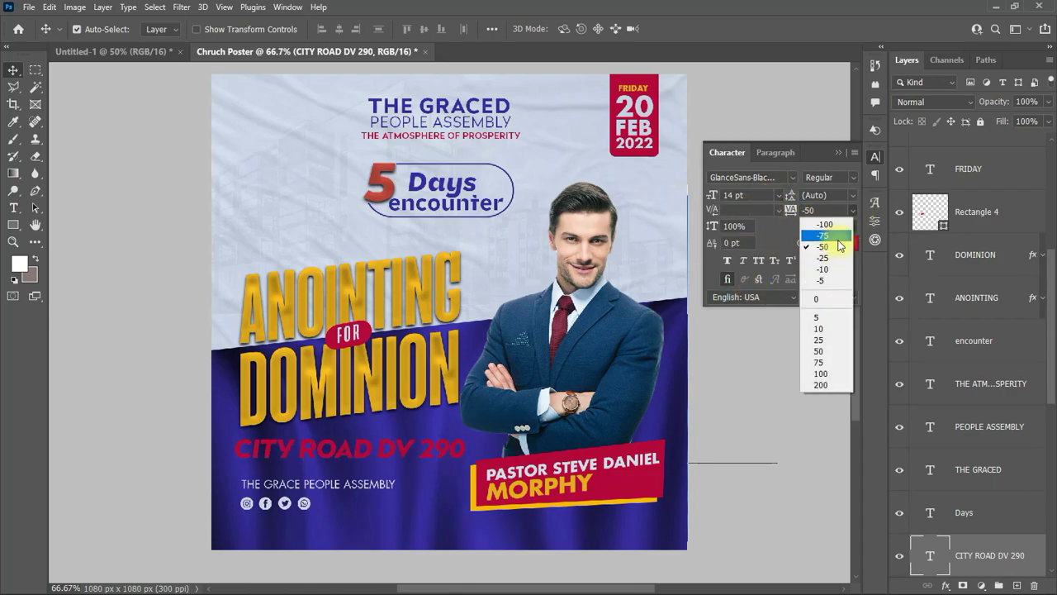
left_click(826, 232)
left_click(839, 242)
left_click(963, 179)
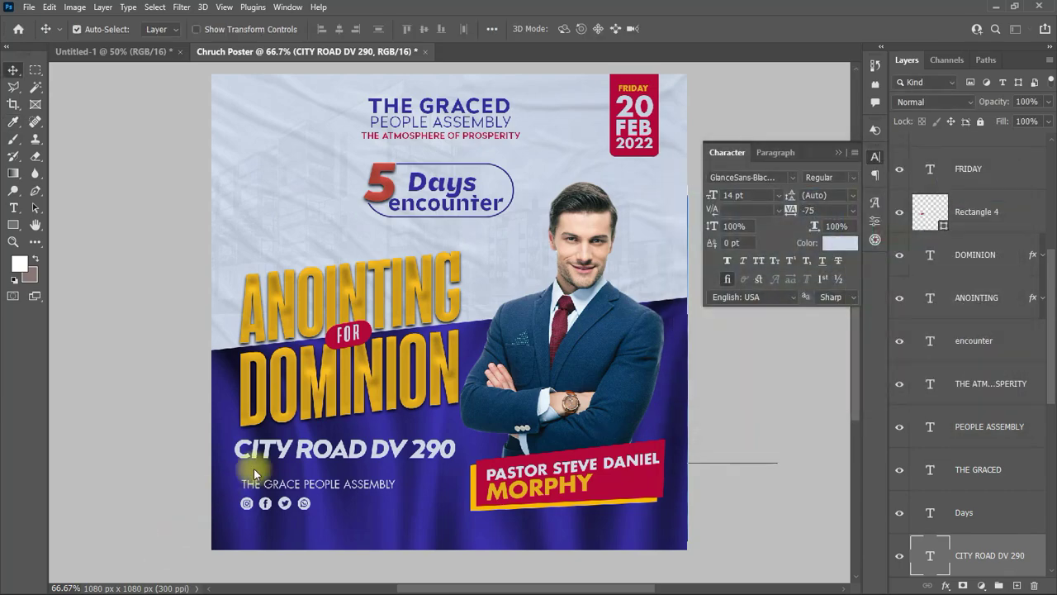
Step: Add a second line 'LION WAYS LINE 3' and resize the block under DOMINION
double_click(455, 450)
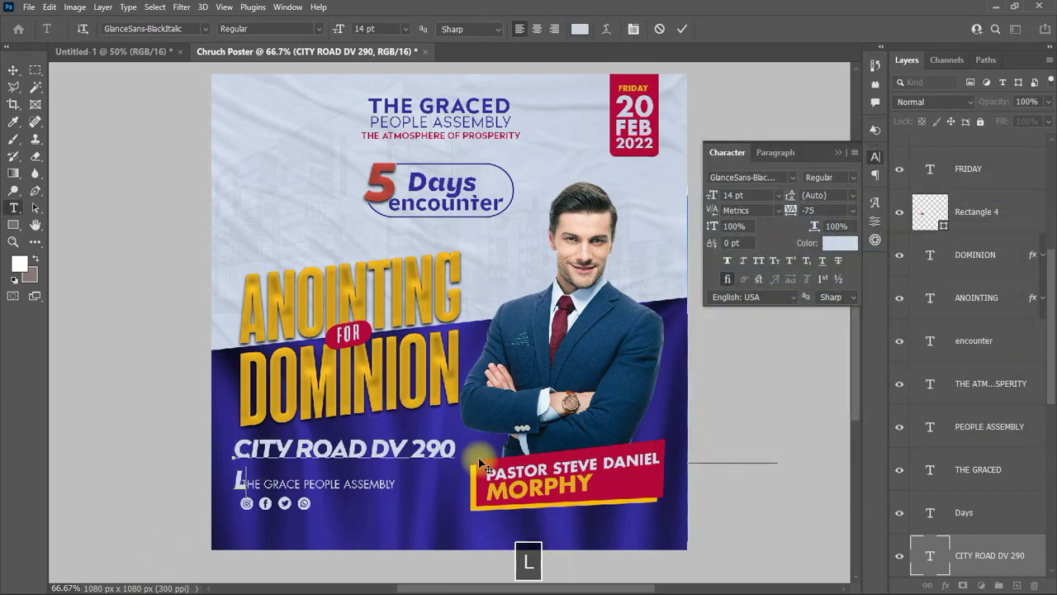
key("Return")
type("LION WAYS LINE 3")
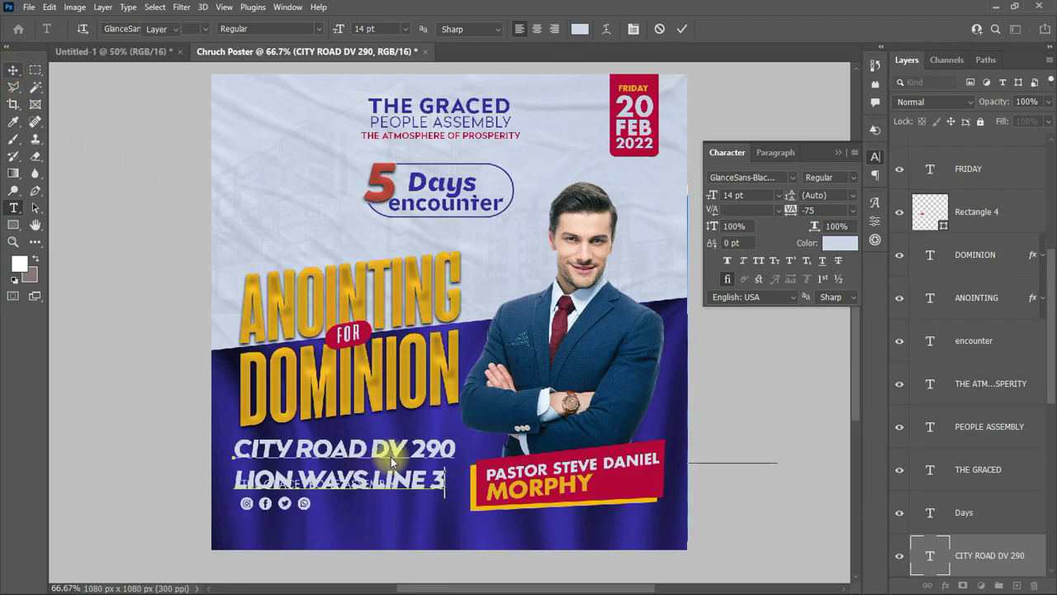
key("ctrl+t")
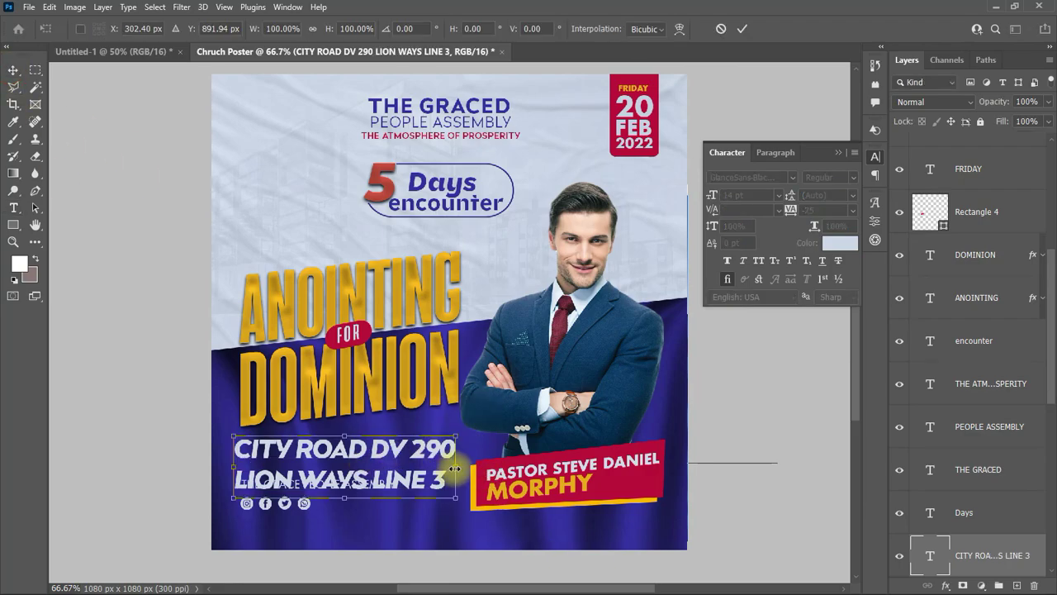
left_click_drag(456, 490, 424, 484)
left_click_drag(356, 454, 380, 440)
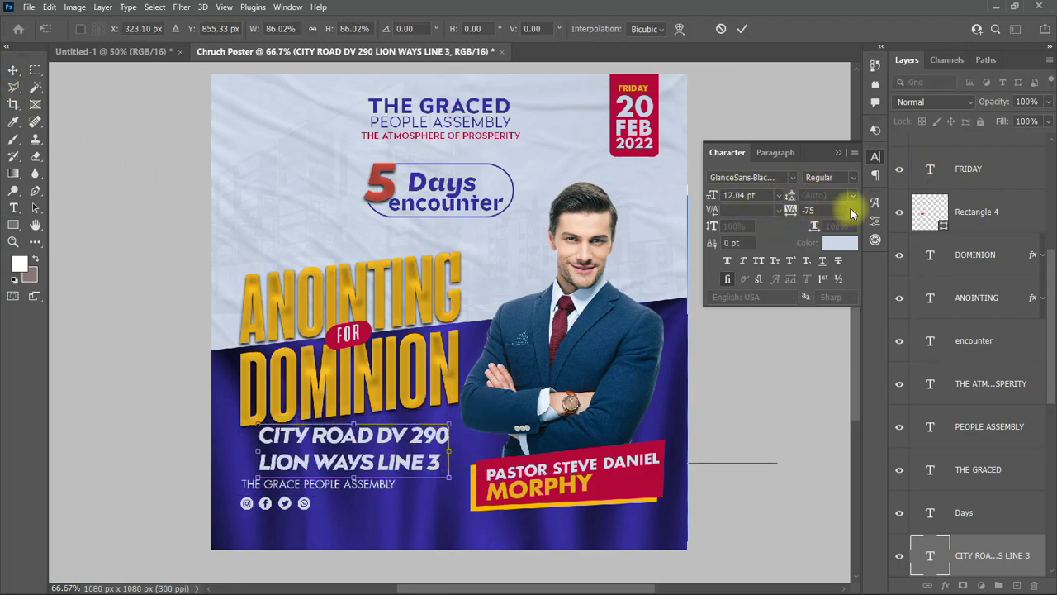
Step: Loosen the address tracking to -50 and move THE GRACE PEOPLE ASSEMBLY below the social icons
left_click(852, 210)
left_click(826, 239)
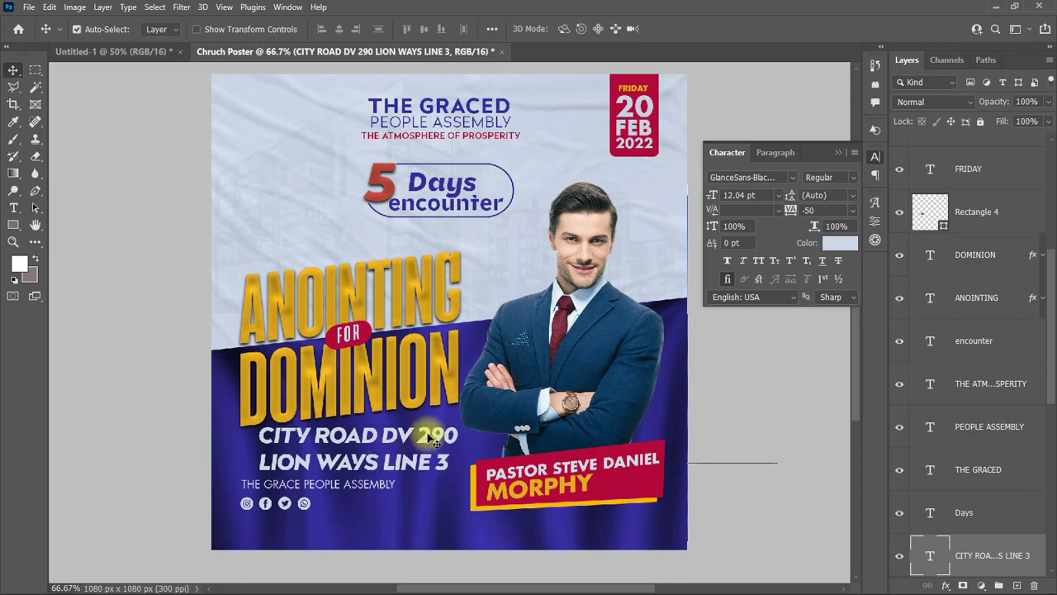
left_click_drag(380, 440, 365, 444)
left_click_drag(317, 484, 317, 518)
Step: Rotate the address text slightly and move it into its final position
left_click(330, 446)
key("ctrl+t")
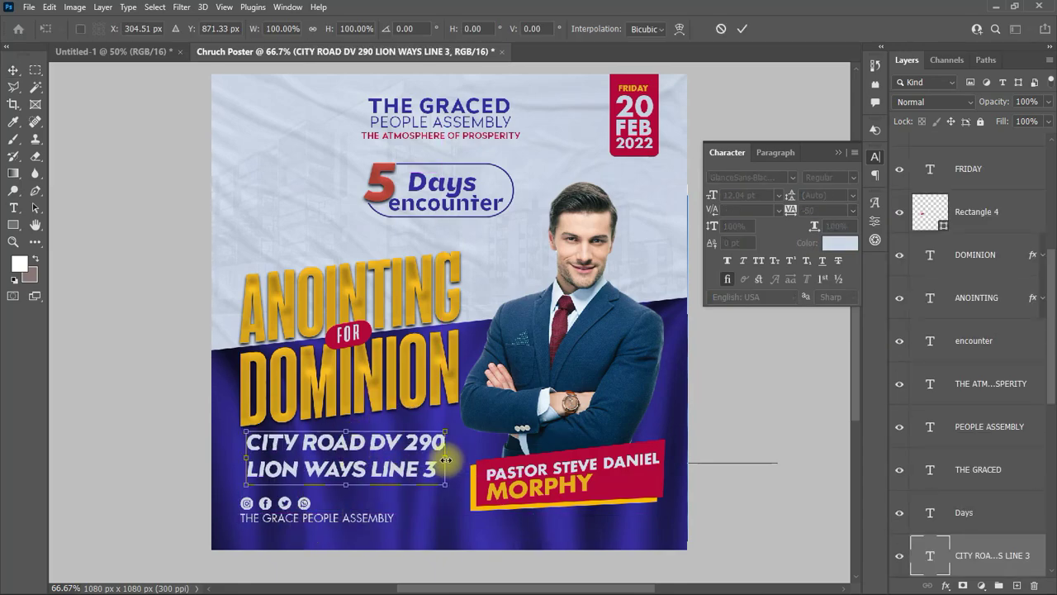
left_click_drag(436, 465, 442, 434)
left_click(742, 28)
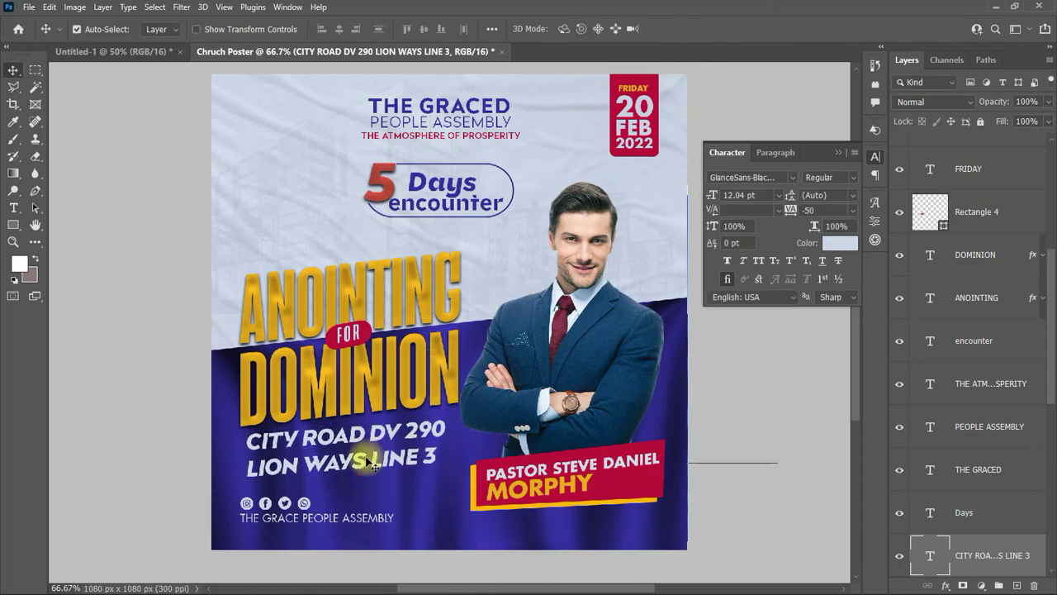
left_click_drag(367, 456, 361, 464)
Step: Reset the address letter spacing to 0 and collapse the Character panel
left_click(852, 209)
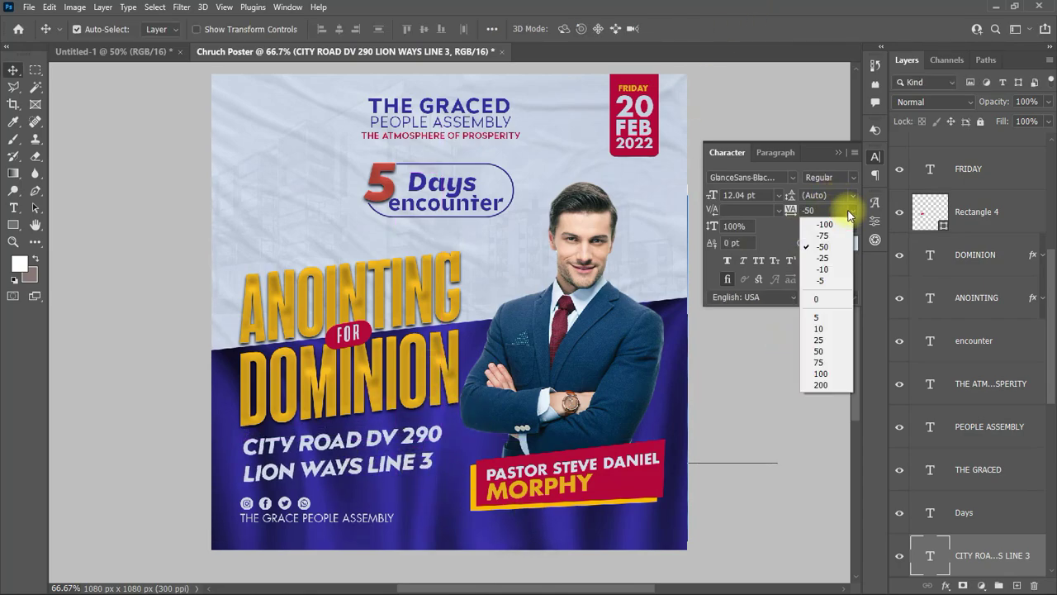
left_click(822, 296)
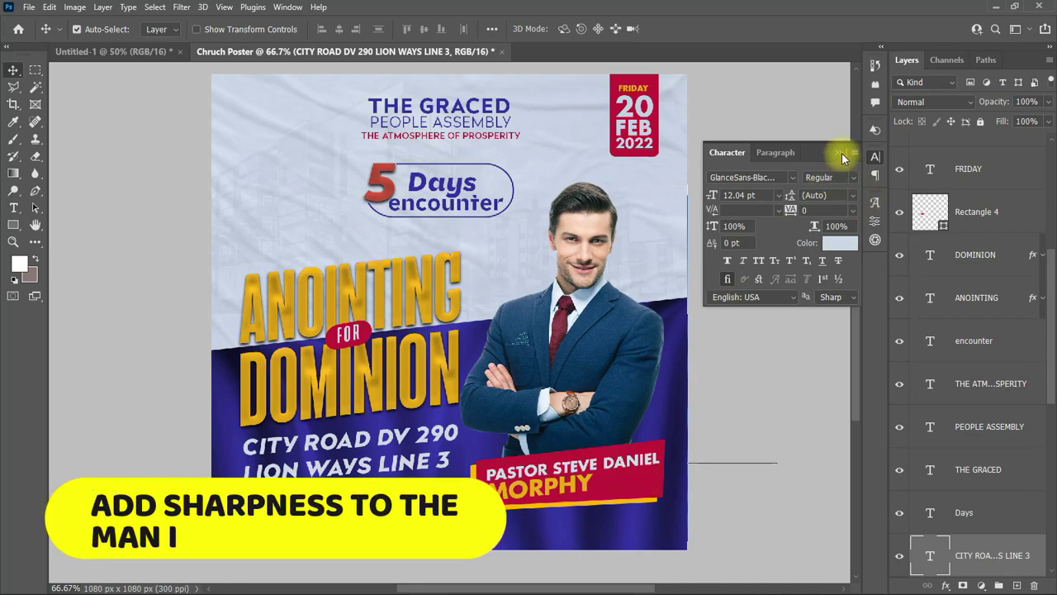
left_click(874, 156)
scroll(805, 305, "up", 1)
Step: Apply Filter > Sharpen > Sharpen to the businessman layer, Layer 2 copy
left_click(550, 317)
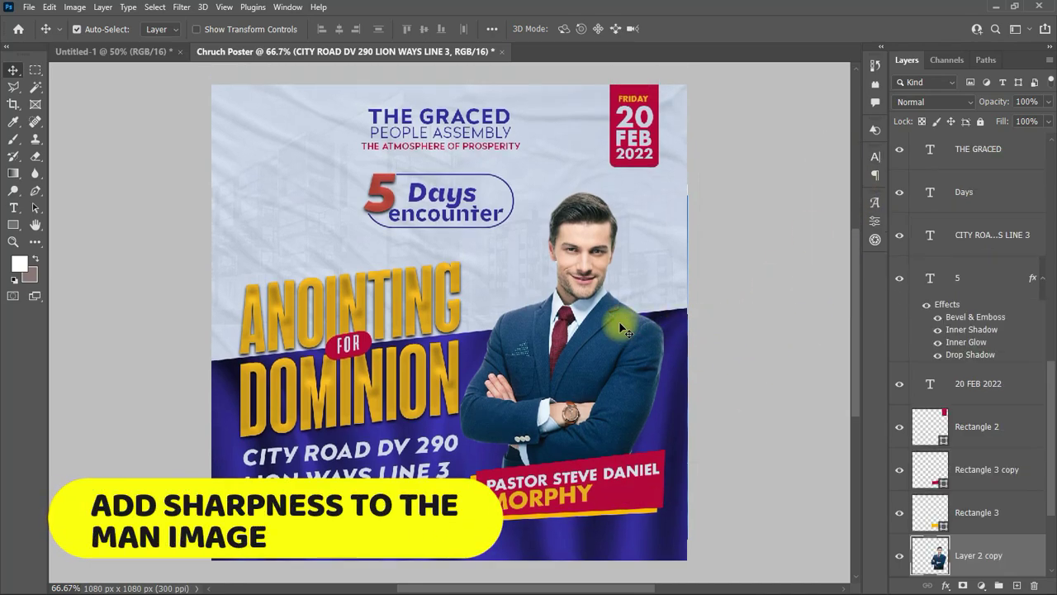
left_click(180, 6)
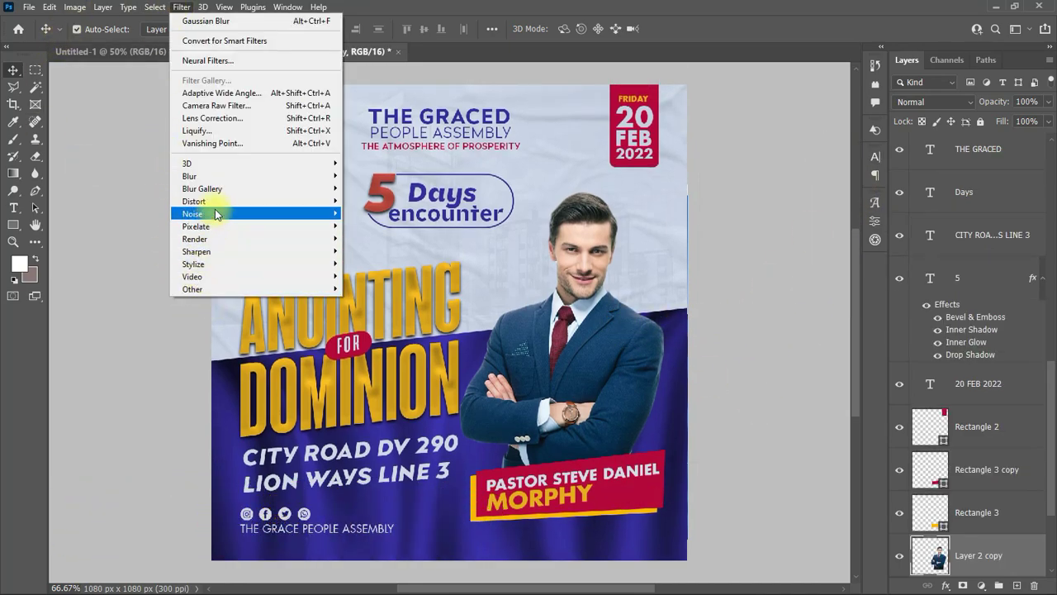
mouse_move(222, 243)
mouse_move(342, 248)
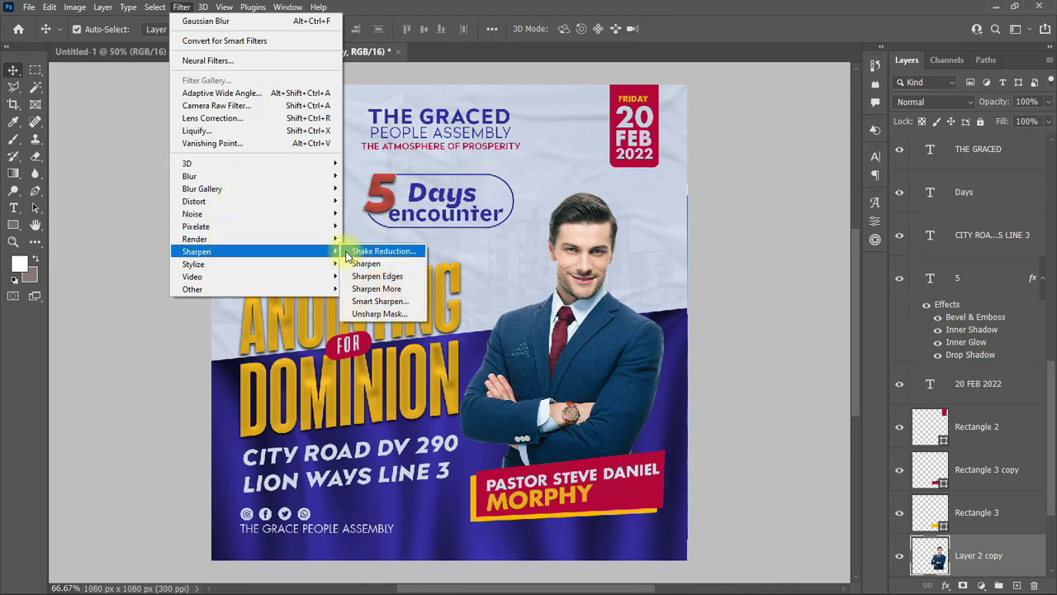
left_click(358, 264)
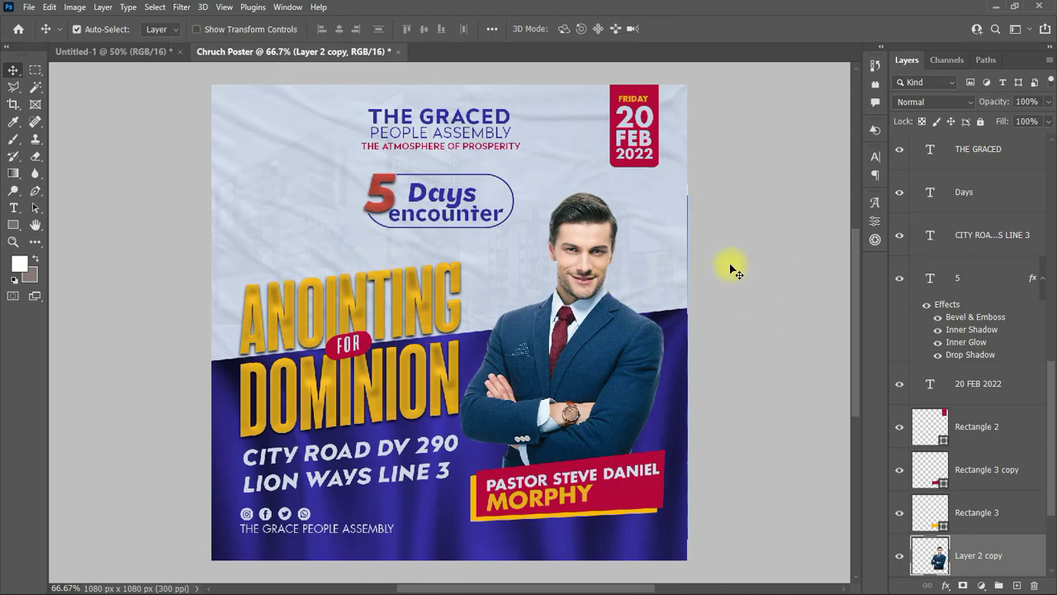
scroll(766, 261, "up", 1)
scroll(983, 429, "down", 3)
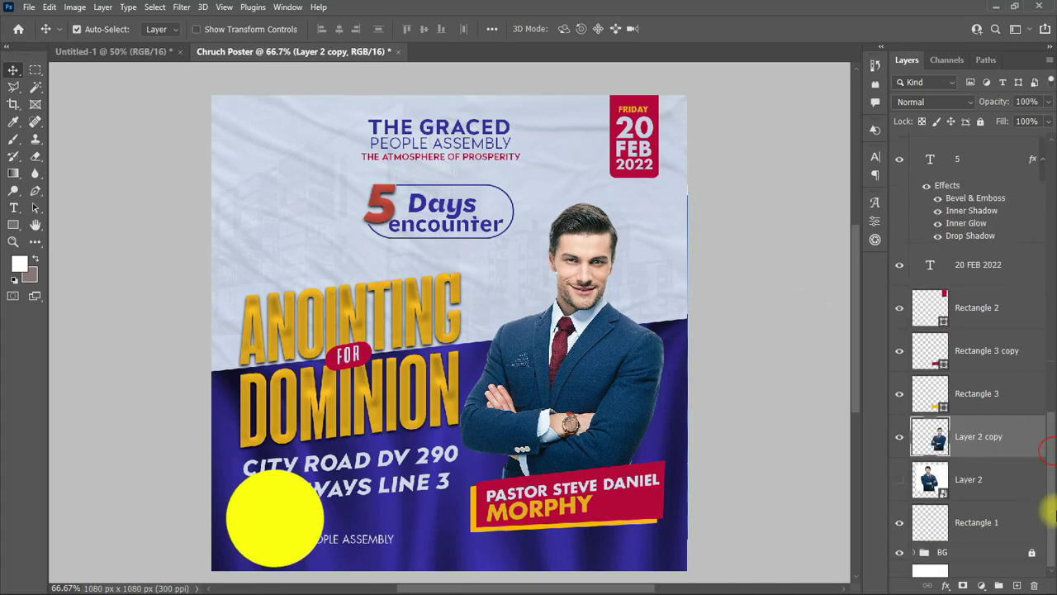
Step: Group the Rectangle 1 to Rectangle 2 shape and photo layers, and select the social icon layers
left_click(996, 499)
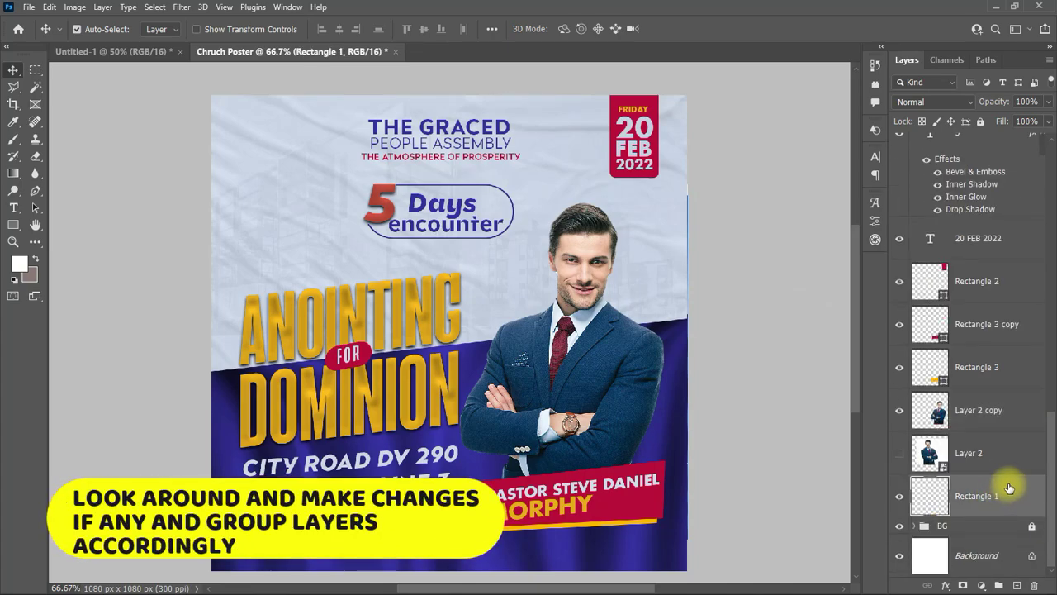
left_click(1019, 281, "shift")
left_click(998, 584)
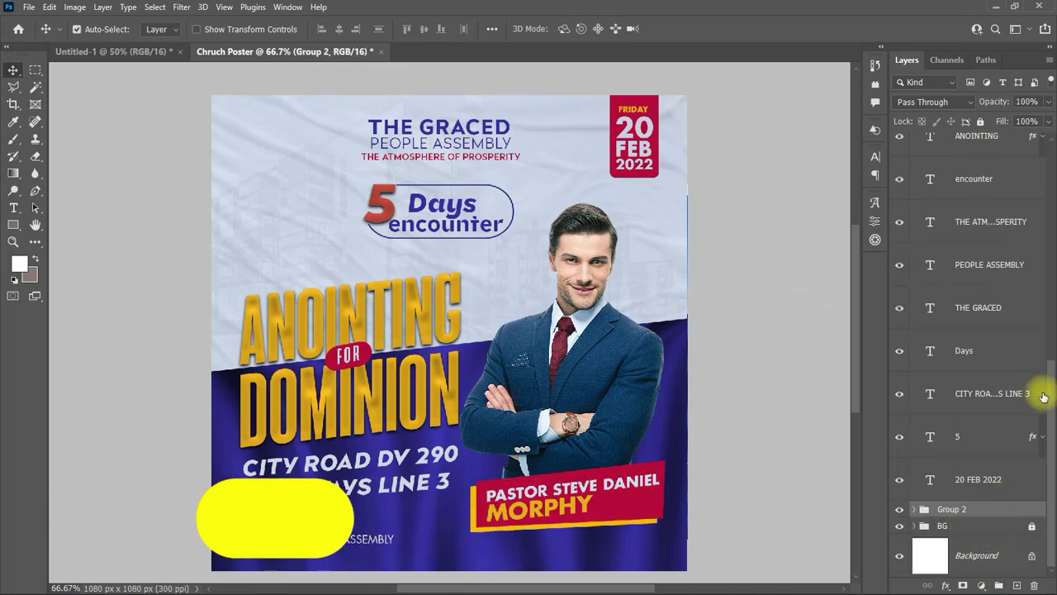
left_click(975, 479)
scroll(1038, 467, "up", 5)
left_click(991, 386)
left_click(1032, 257, "shift")
scroll(1053, 256, "down", 1)
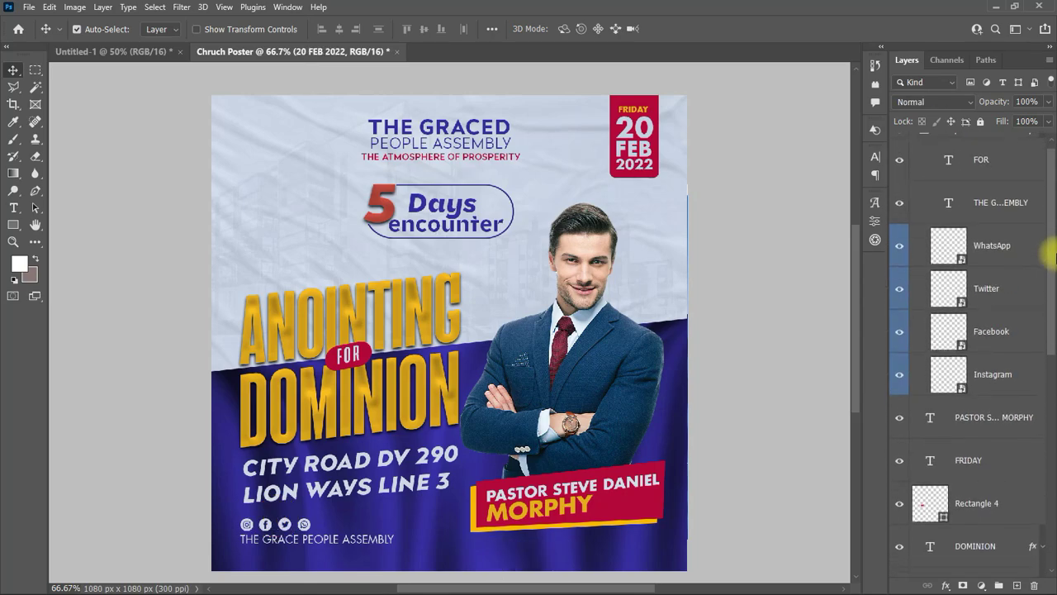
scroll(1054, 247, "up", 1)
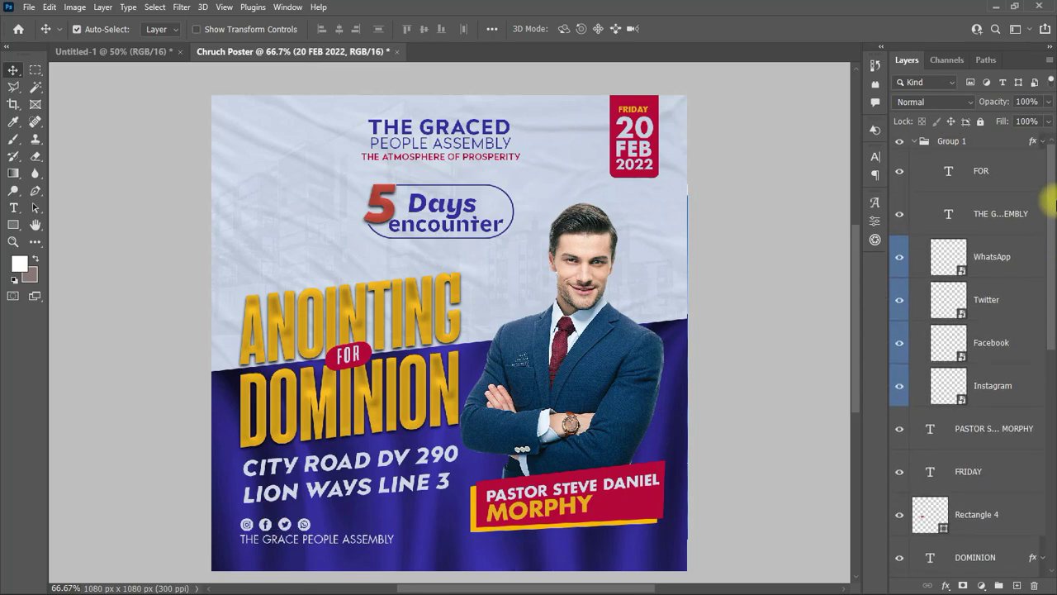
Step: Move the FOR layer out of Group 1 and give it a light colour sampled from the canvas
mouse_move(957, 170)
left_mouse_down()
mouse_move(963, 142)
mouse_move(971, 174)
left_mouse_up()
left_click(874, 157)
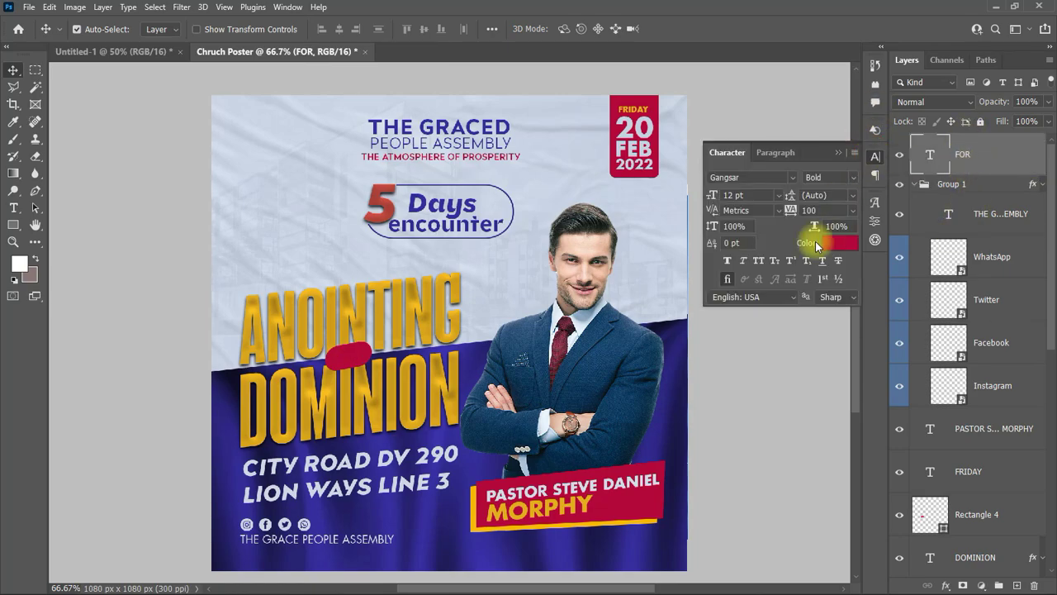
left_click(833, 237)
left_click(285, 177)
left_click(978, 181)
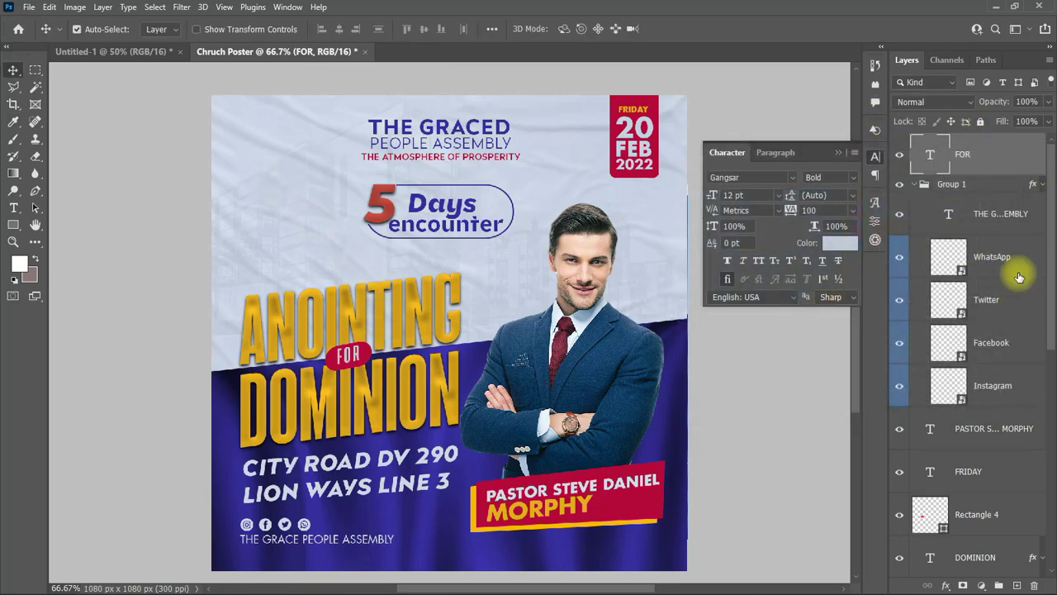
Step: Reorder the text layers, placing FOR among them and the church name footer below FRIDAY
left_click(971, 201)
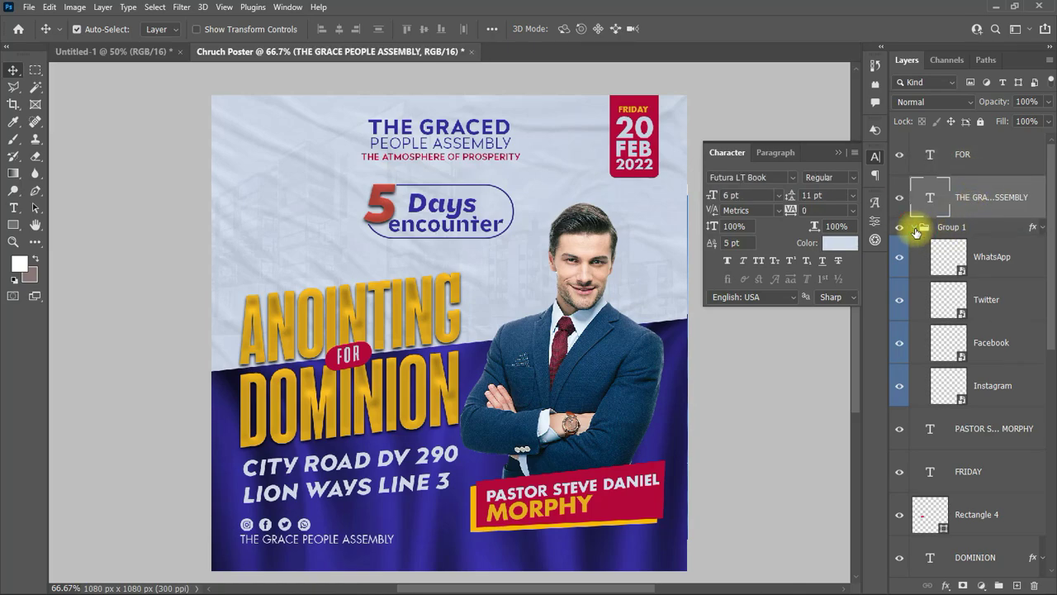
left_click(914, 227)
left_click(981, 258)
left_click_drag(964, 157, 966, 277)
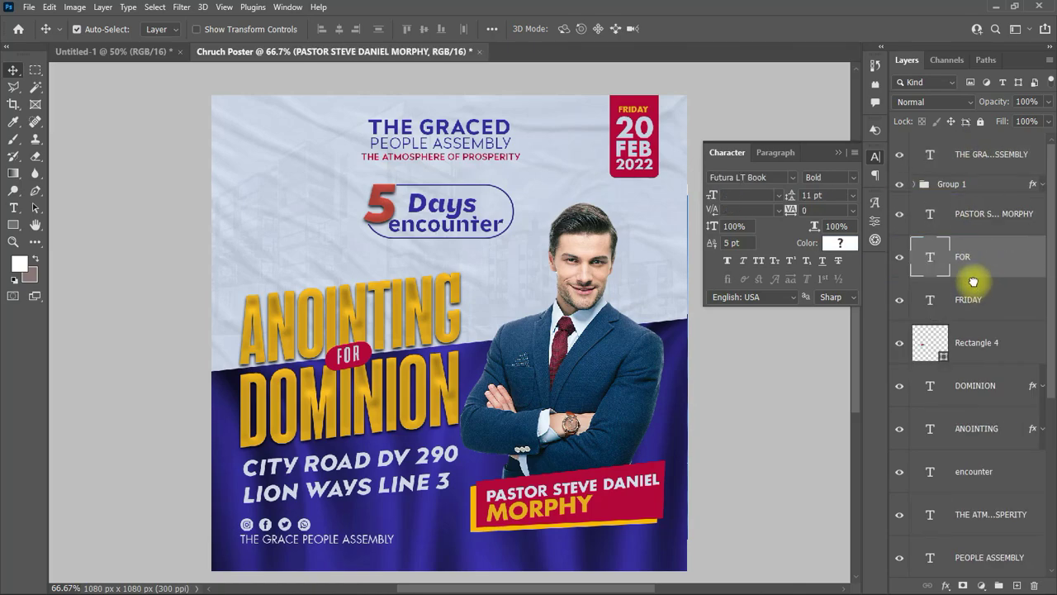
left_click_drag(966, 316, 966, 320)
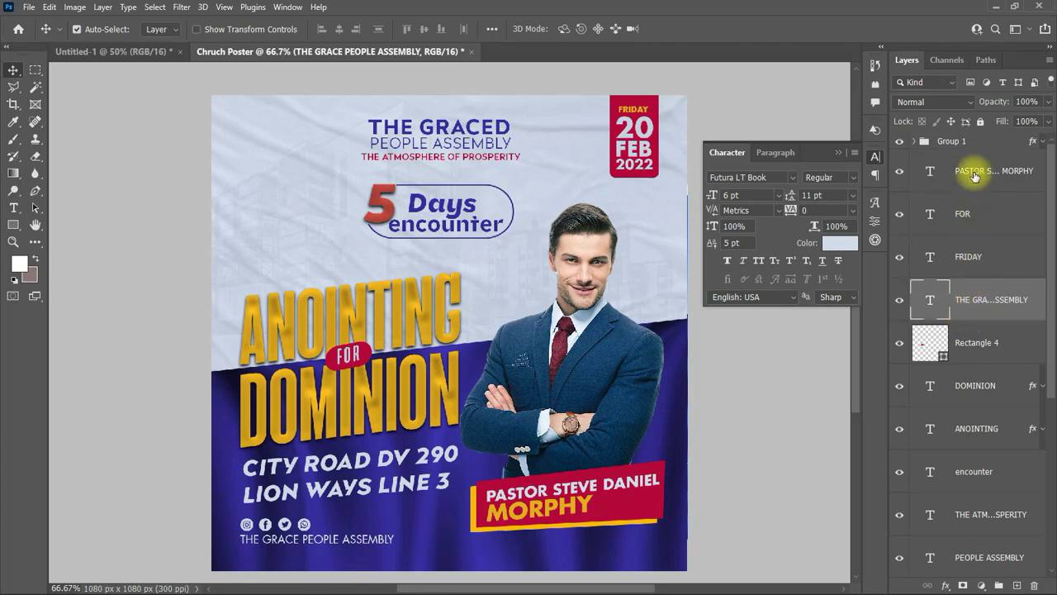
Step: Group the text layers from the pastor name to 20 FEB 2022 as TEXT
left_click(974, 175)
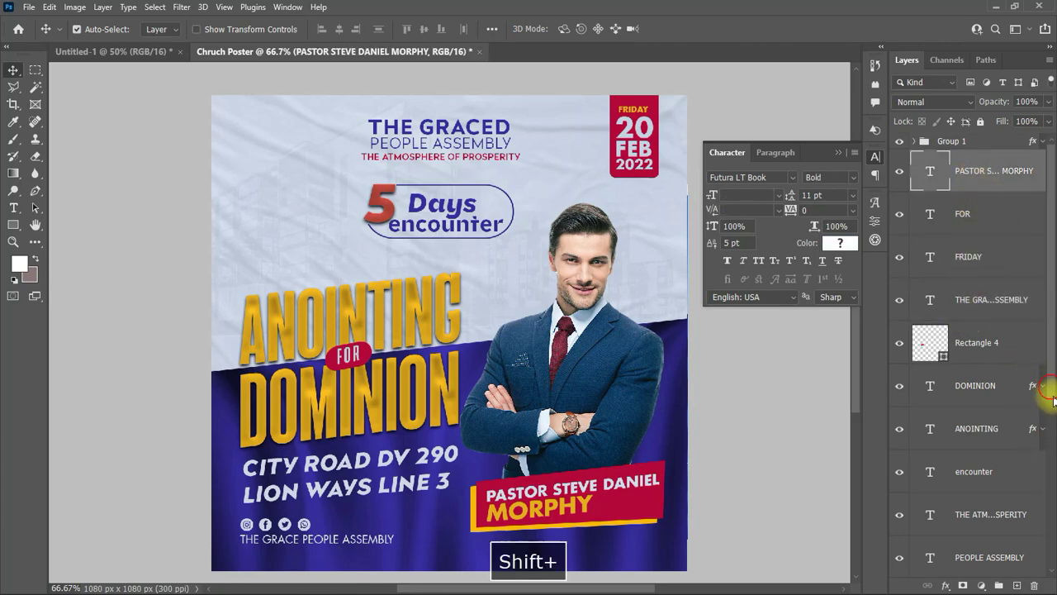
left_click(1050, 570, "shift")
left_click(991, 477, "shift")
key("ctrl+g")
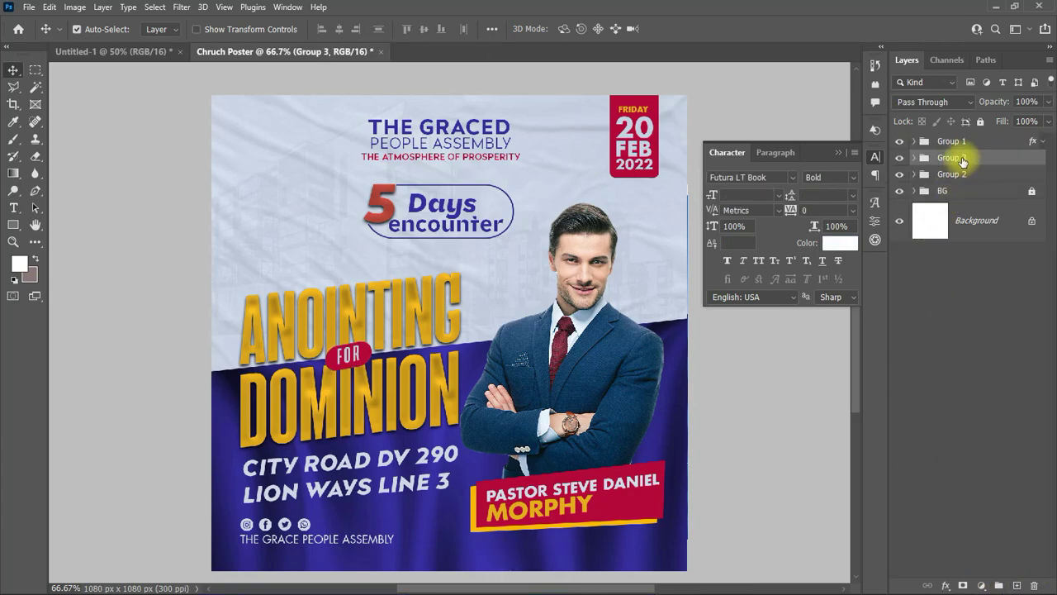
type("TEXT")
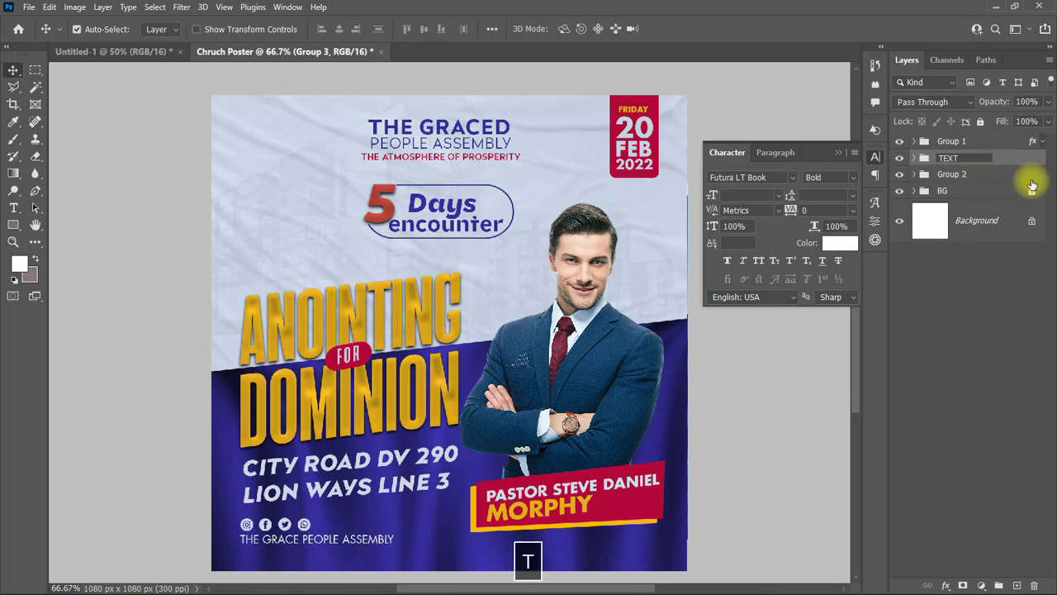
key("Return")
Step: Rename the photo-and-shapes group IMAGES and the icons group SOCIAL MEDIA ICON
double_click(954, 175)
type("IMAGES")
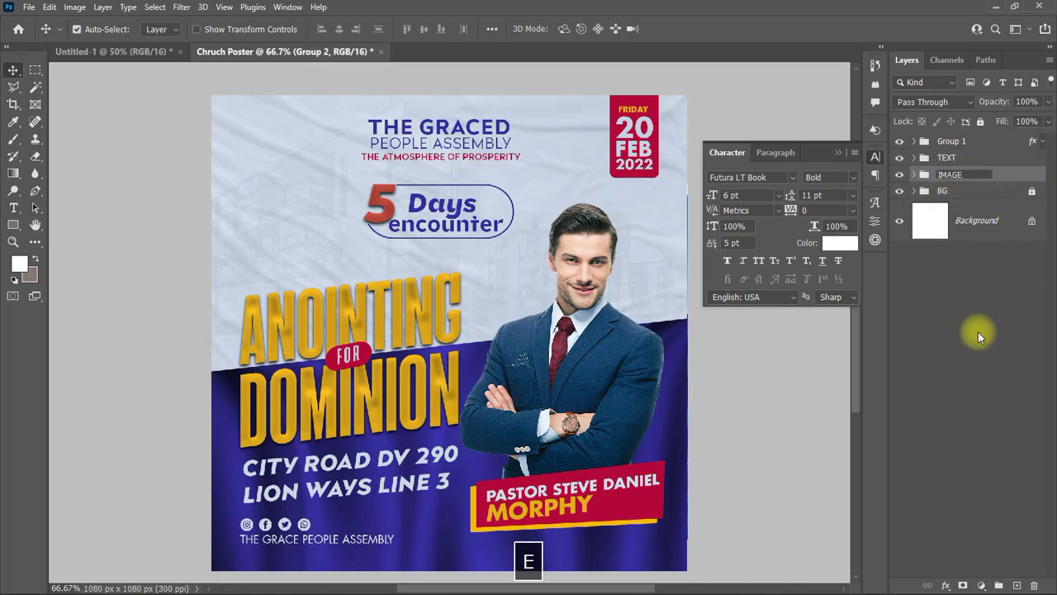
double_click(951, 141)
type("SOC")
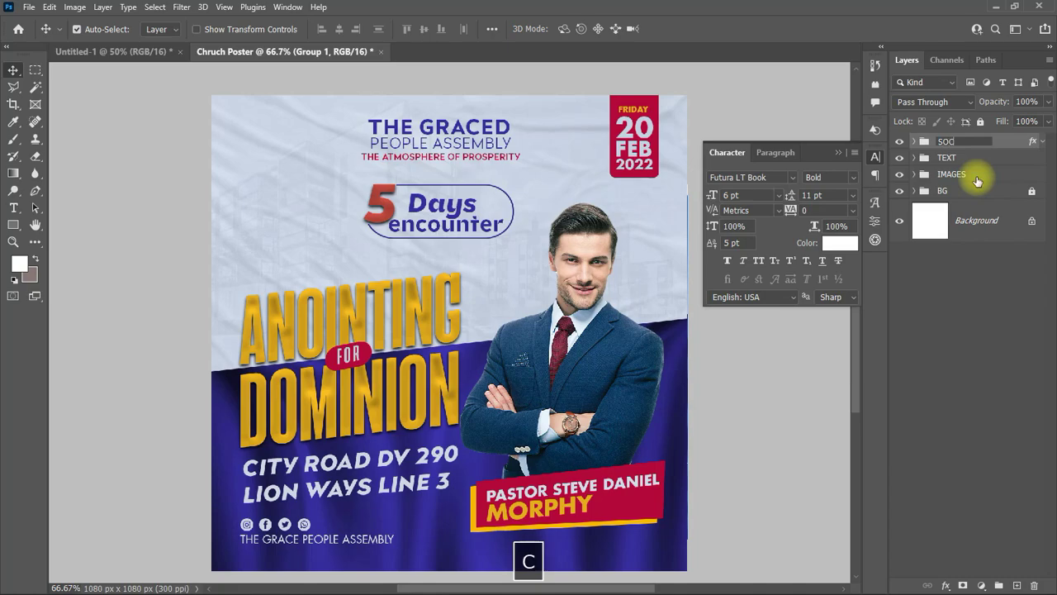
type("IAL MEDIA ICON")
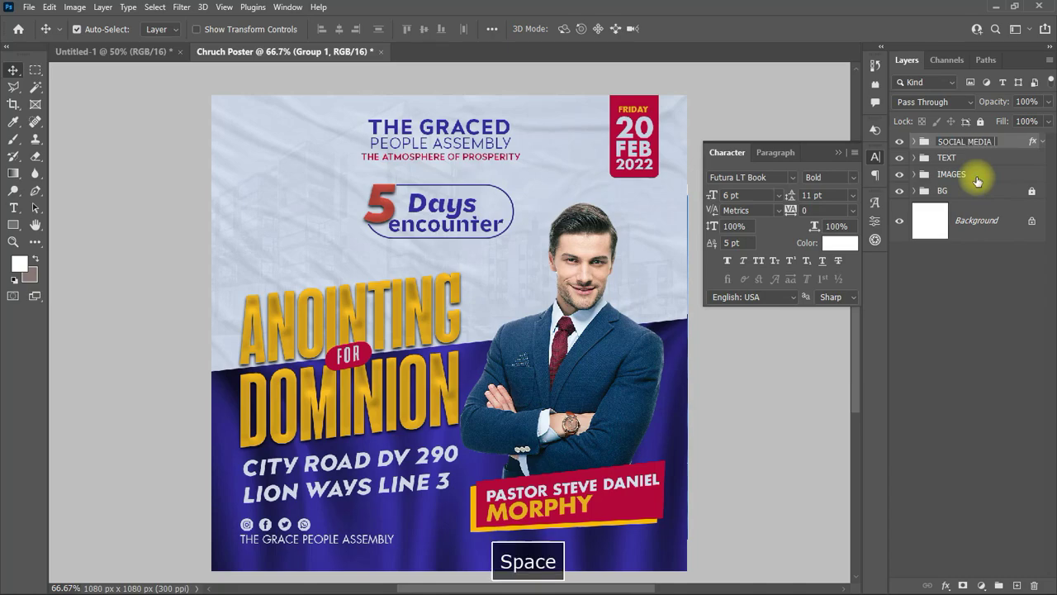
left_click(836, 160)
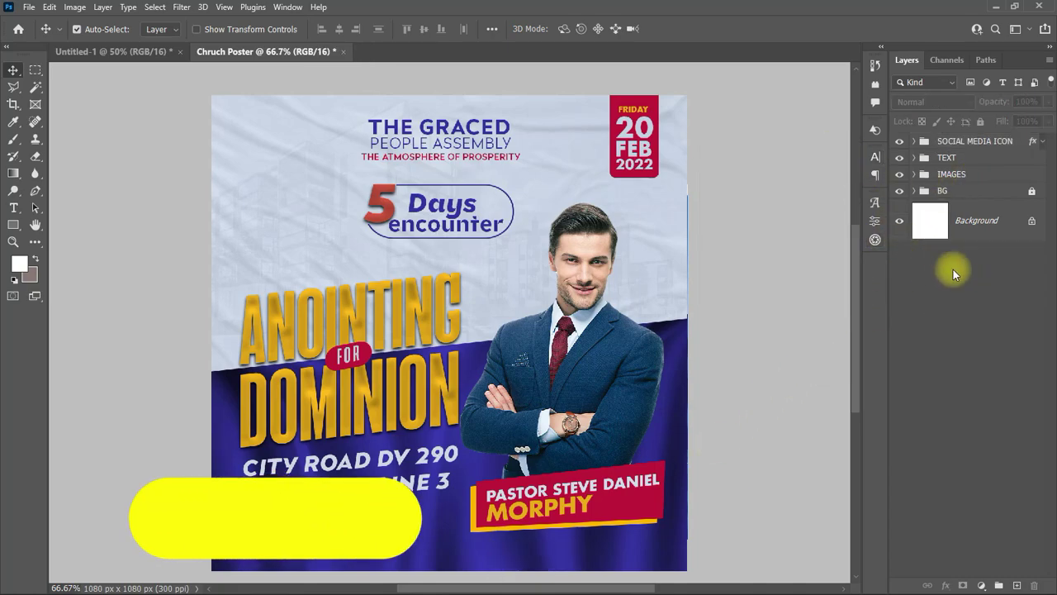
Step: Add a Photo Filter adjustment layer using Cooling Filter (LBB) at 8% density
left_click(982, 585)
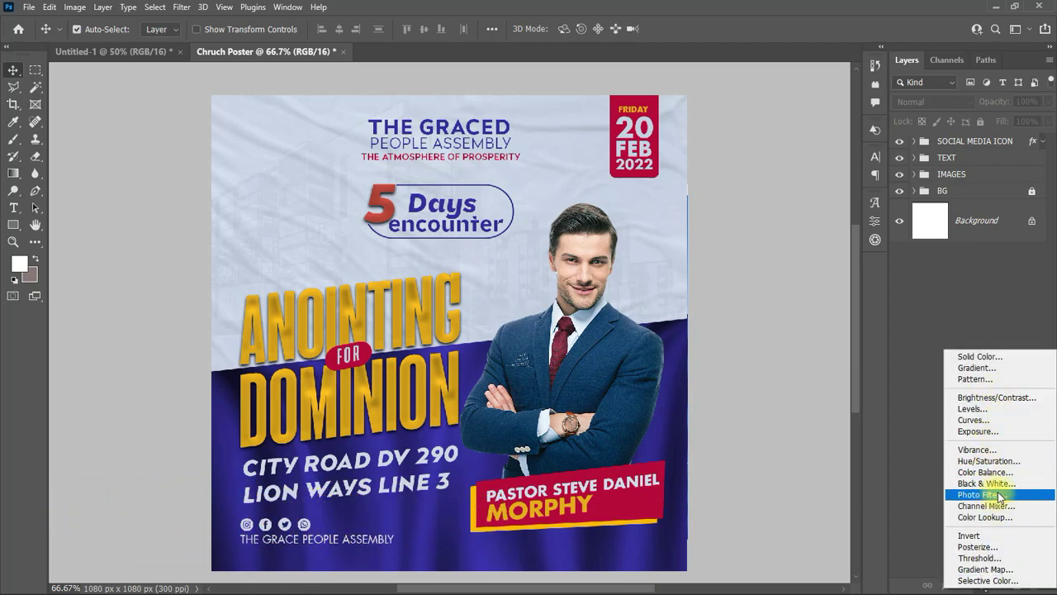
left_click(998, 495)
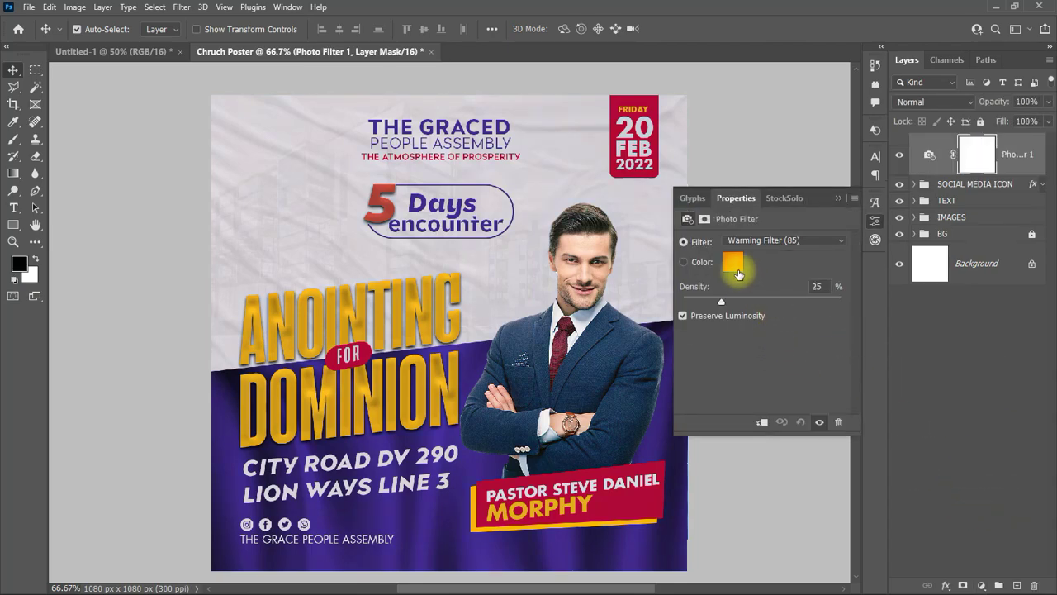
left_click(733, 264)
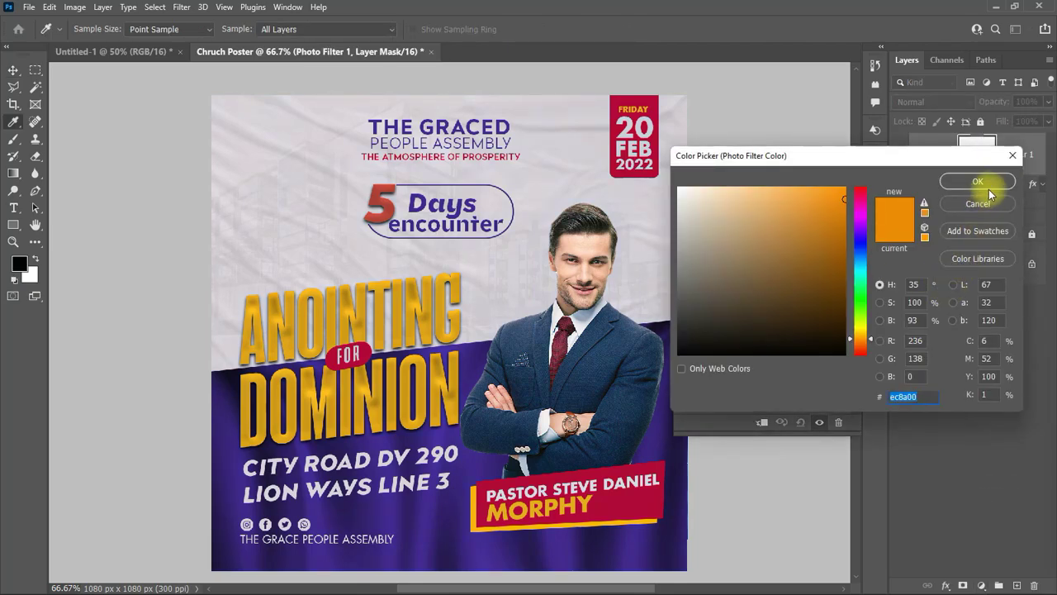
key("Escape")
left_click(844, 239)
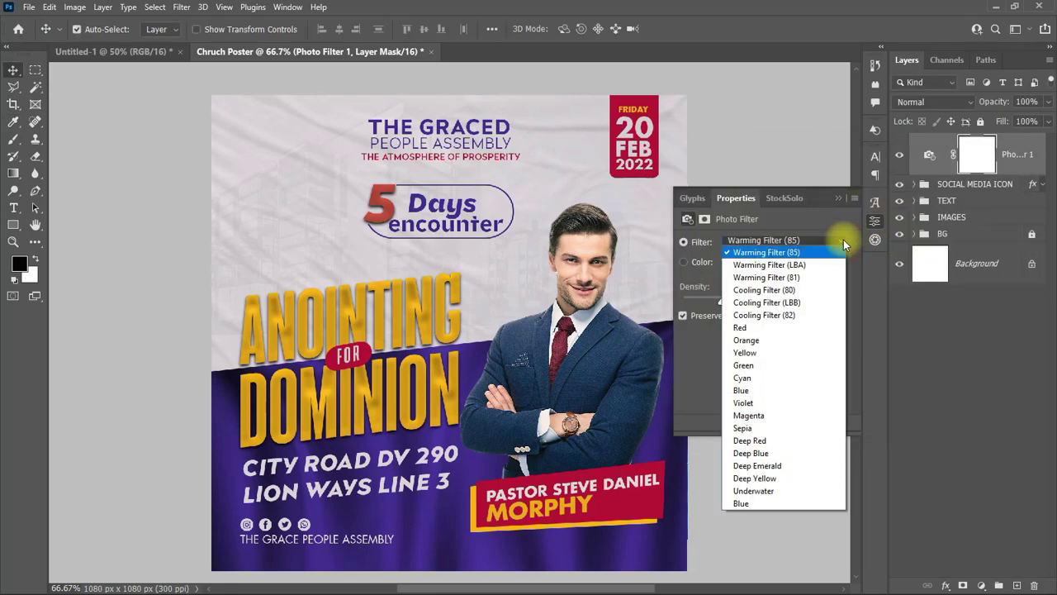
left_click(802, 278)
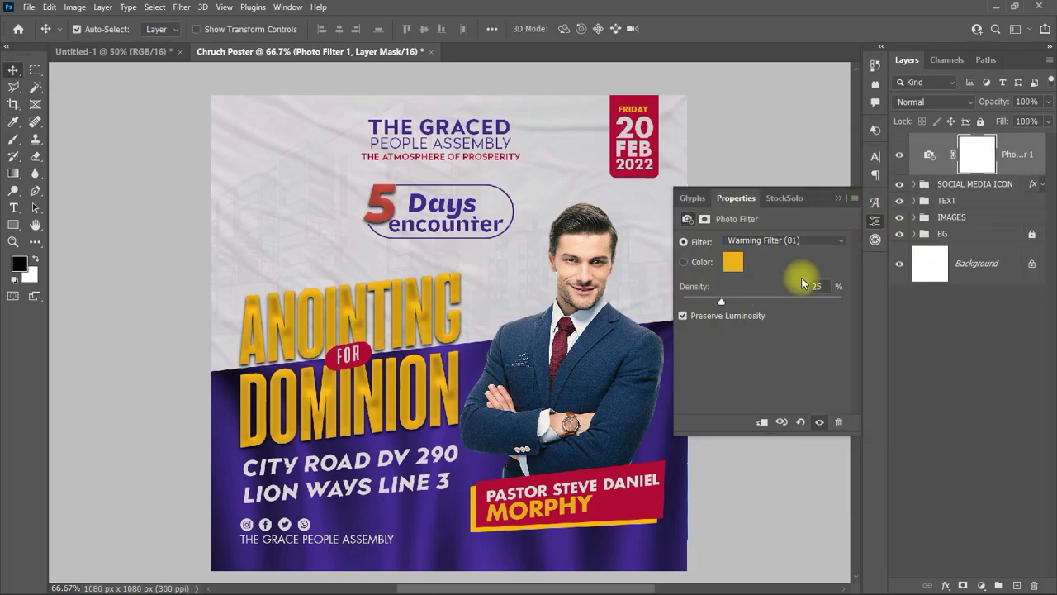
left_click(836, 241)
left_click(768, 189)
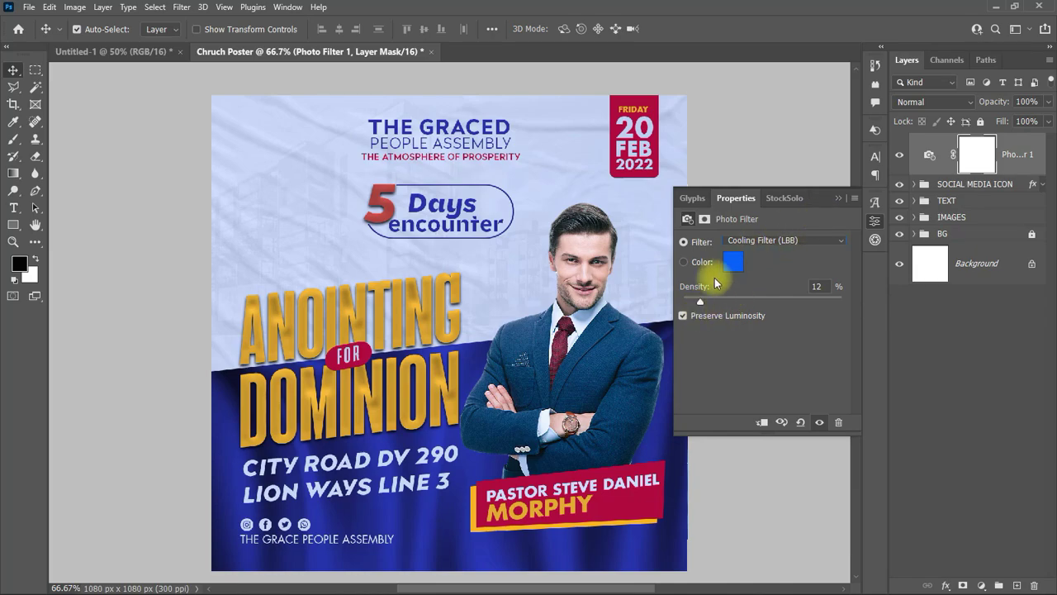
left_click_drag(702, 298, 695, 302)
left_click(838, 199)
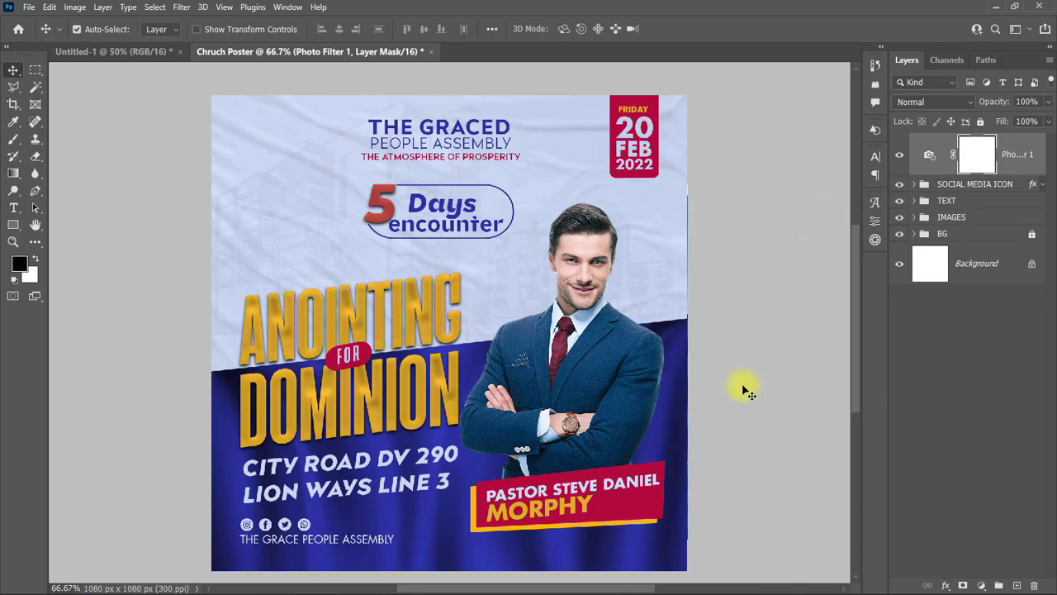